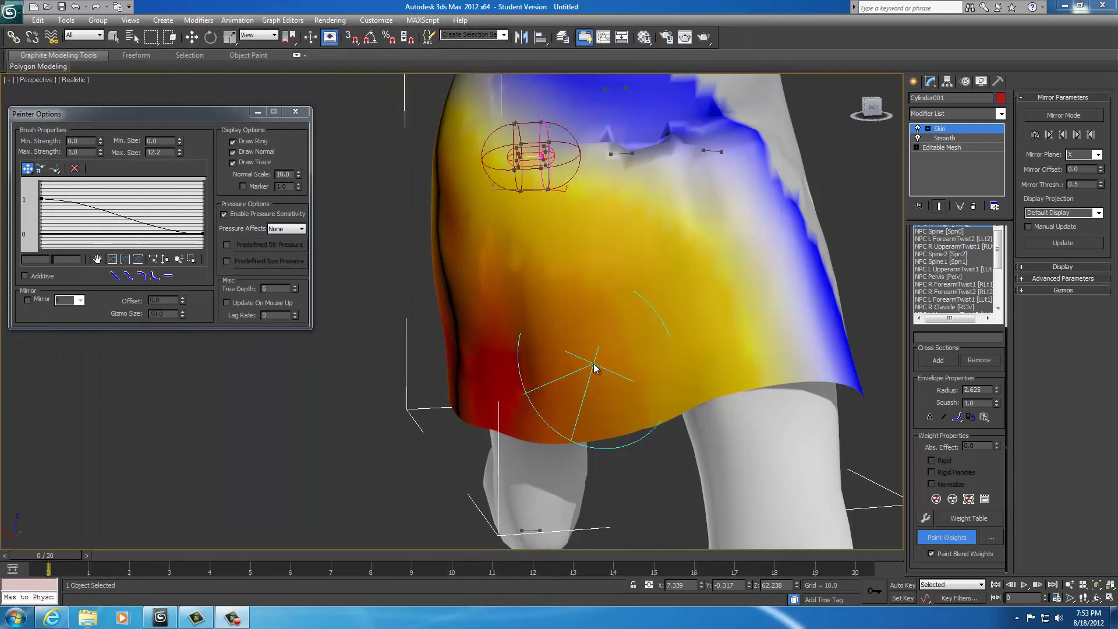
# - Select the NPC L Thigh bone in the skirt's Skin modifier for weight painting
pyautogui.keyDown('alt'); pyautogui.moveTo(620, 335); pyautogui.dragTo(635, 336, button='middle'); pyautogui.keyUp('alt')
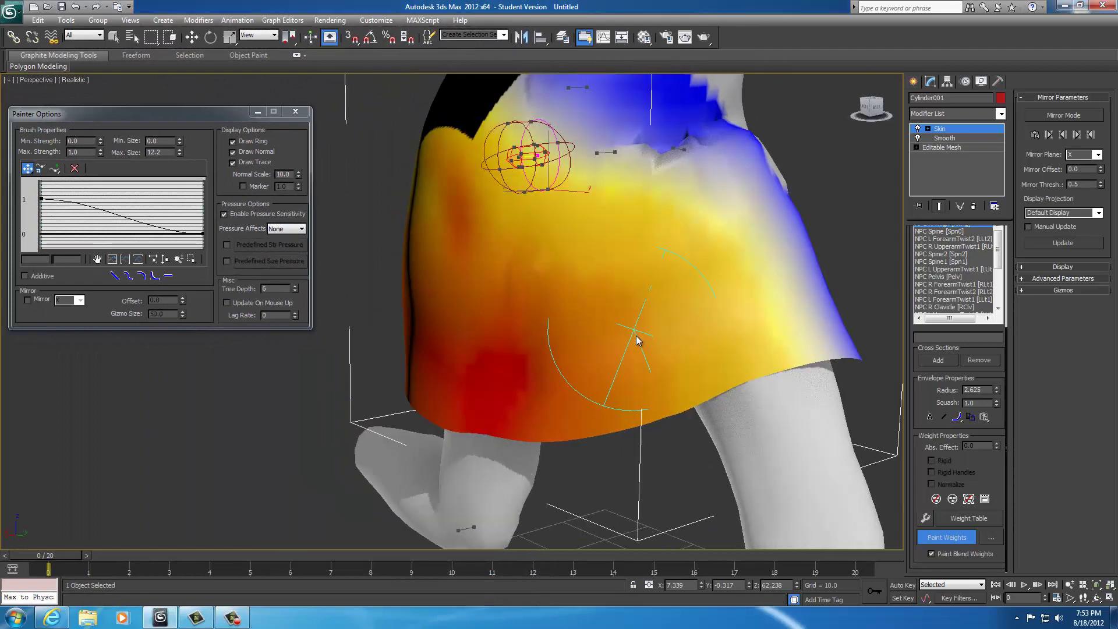
pyautogui.moveTo(754, 287)
pyautogui.keyDown('alt'); pyautogui.mouseDown(button='middle')
pyautogui.moveTo(631, 422)
pyautogui.moveTo(656, 354)
pyautogui.moveTo(579, 288)
pyautogui.mouseUp(button='middle'); pyautogui.keyUp('alt')
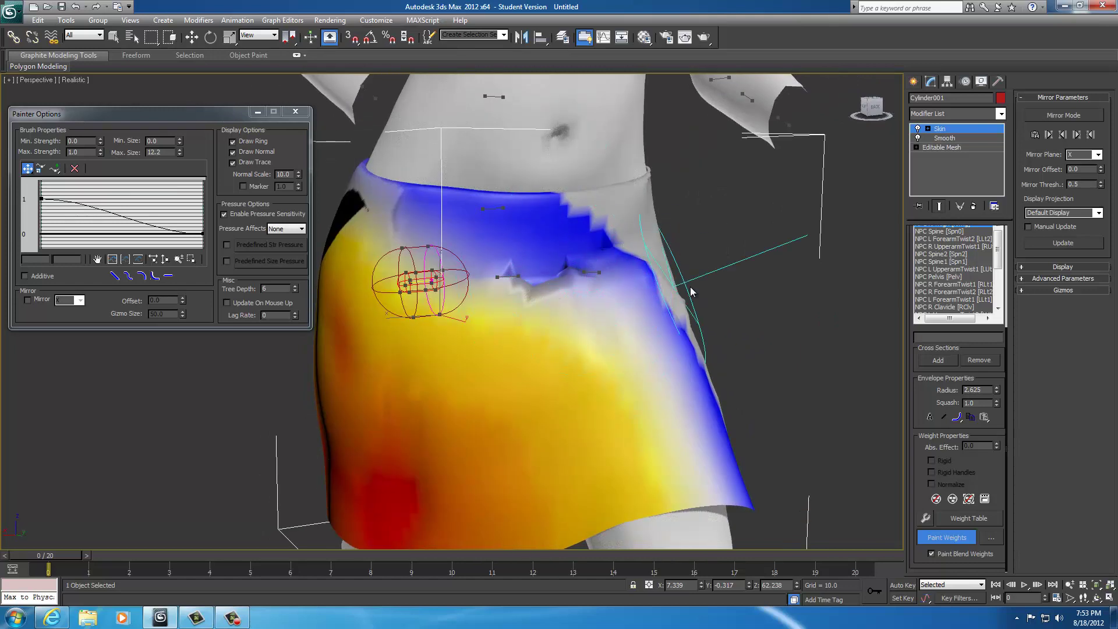
pyautogui.click(939, 231)
pyautogui.press('Down')
pyautogui.press('Down')
pyautogui.press('Down')
pyautogui.press('Down')
pyautogui.press('Down')
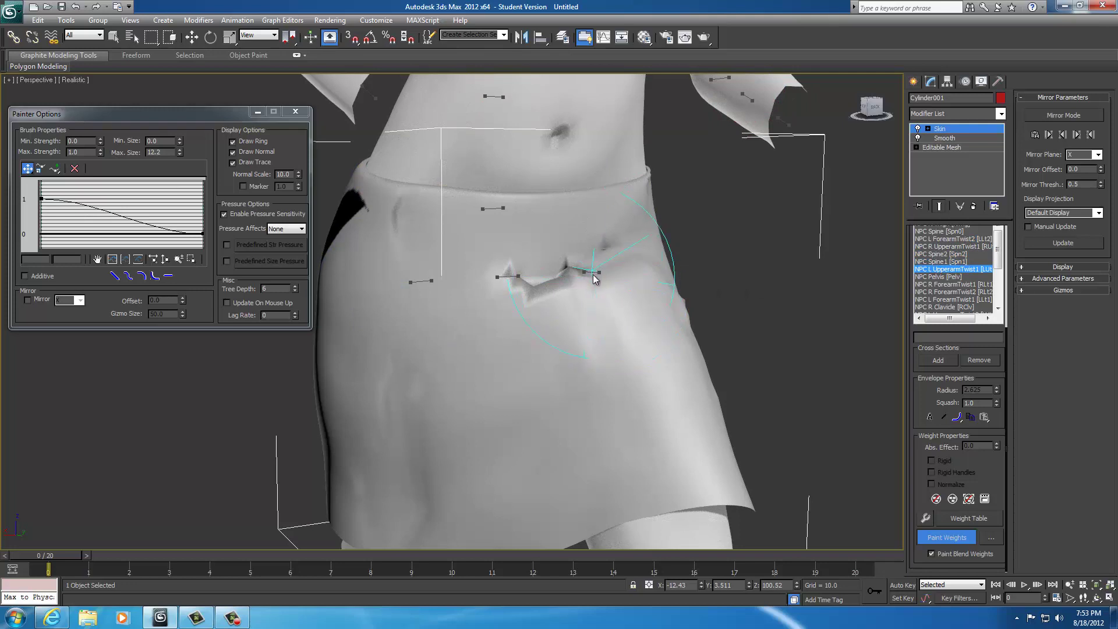
pyautogui.press('Down')
pyautogui.press('Down')
pyautogui.press('Down')
pyautogui.press('Down')
pyautogui.press('Down')
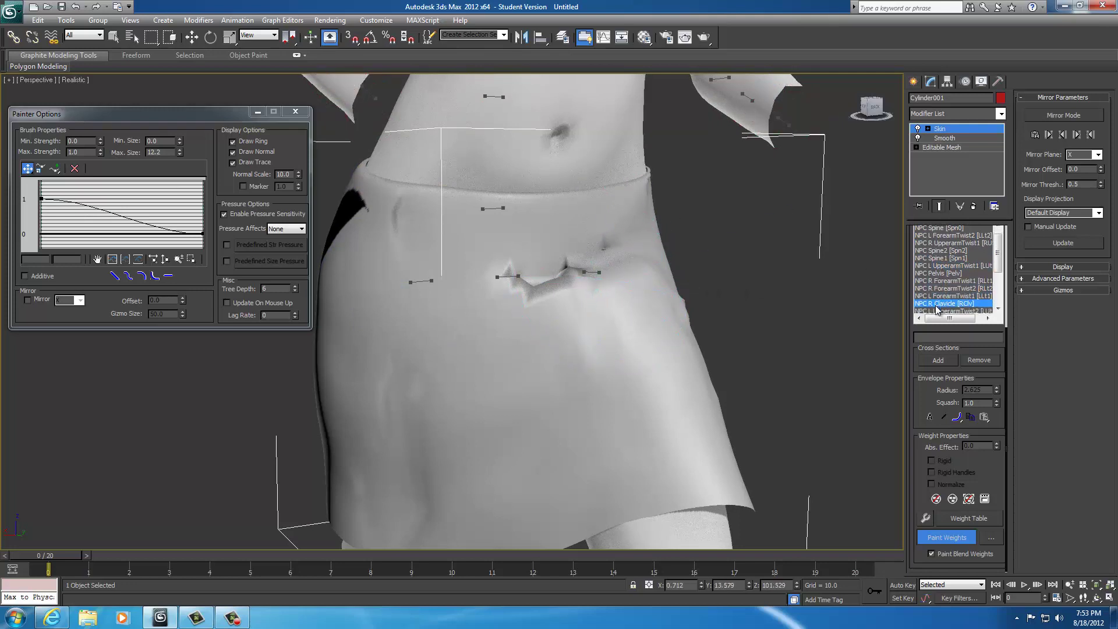
pyautogui.click(936, 307)
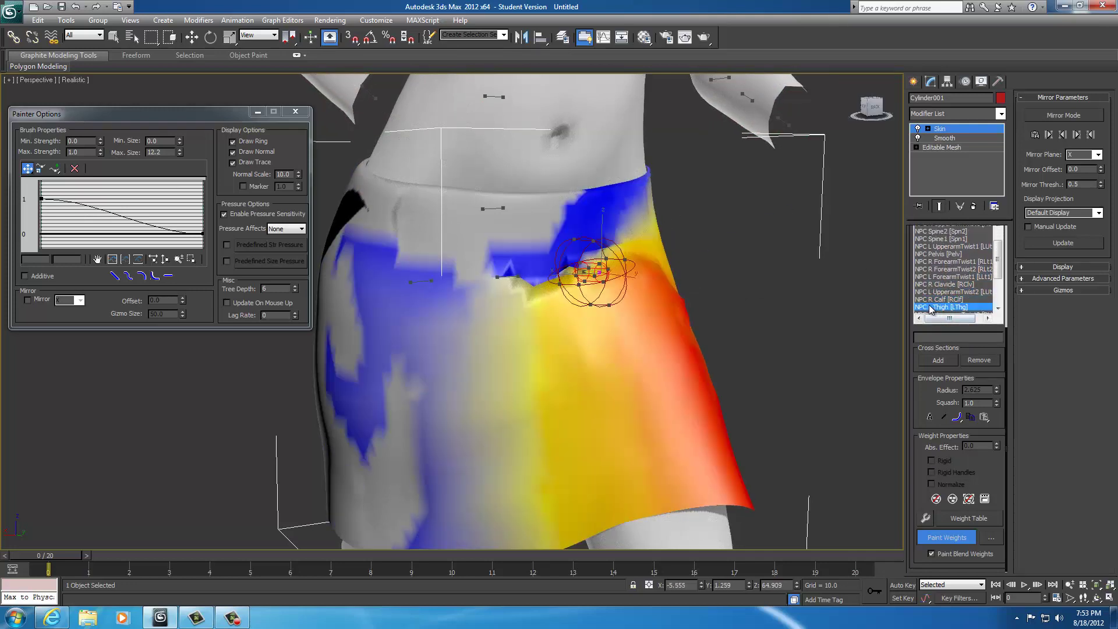
# - Paint NPC L Thigh weight over the torn area at the skirt's front, the left hip and the side of the skirt
pyautogui.moveTo(505, 299); pyautogui.dragTo(588, 291)
pyautogui.moveTo(765, 299)
pyautogui.keyDown('alt'); pyautogui.mouseDown(button='middle')
pyautogui.moveTo(793, 299)
pyautogui.moveTo(610, 303)
pyautogui.mouseUp(button='middle'); pyautogui.keyUp('alt')
pyautogui.moveTo(609, 304)
pyautogui.mouseDown()
pyautogui.moveTo(576, 369)
pyautogui.moveTo(615, 281)
pyautogui.mouseUp()
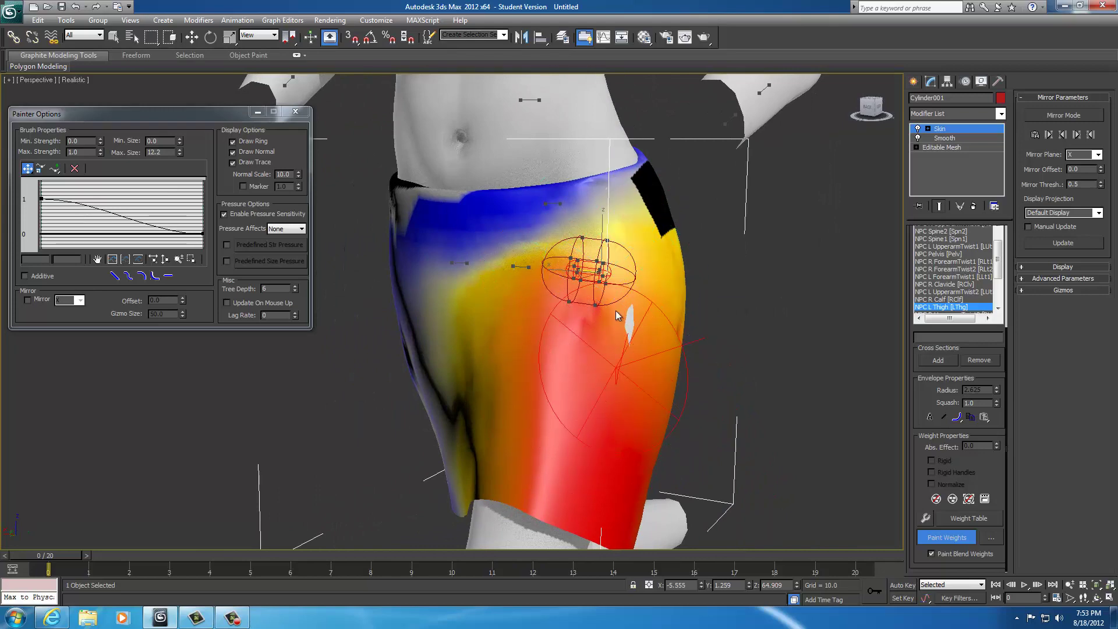
pyautogui.moveTo(719, 309)
pyautogui.keyDown('alt'); pyautogui.mouseDown(button='middle')
pyautogui.moveTo(764, 343)
pyautogui.moveTo(718, 299)
pyautogui.moveTo(735, 317)
pyautogui.moveTo(673, 316)
pyautogui.mouseUp(button='middle'); pyautogui.keyUp('alt')
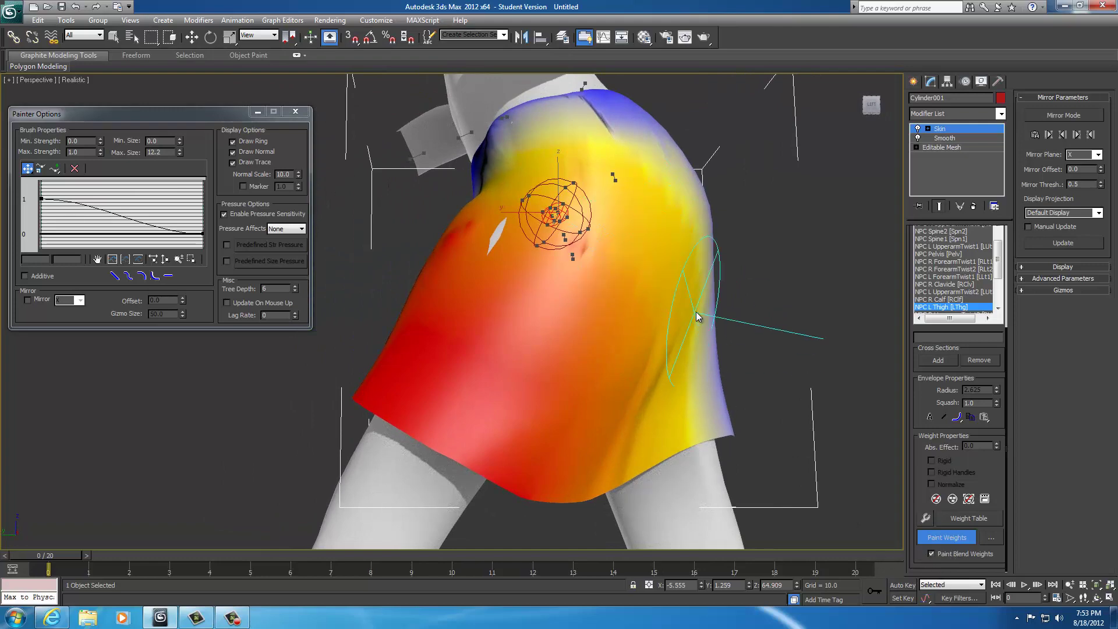
pyautogui.keyDown('alt'); pyautogui.moveTo(698, 315); pyautogui.dragTo(624, 138, button='middle'); pyautogui.keyUp('alt')
pyautogui.keyDown('alt'); pyautogui.moveTo(728, 273); pyautogui.dragTo(582, 255, button='middle'); pyautogui.keyUp('alt')
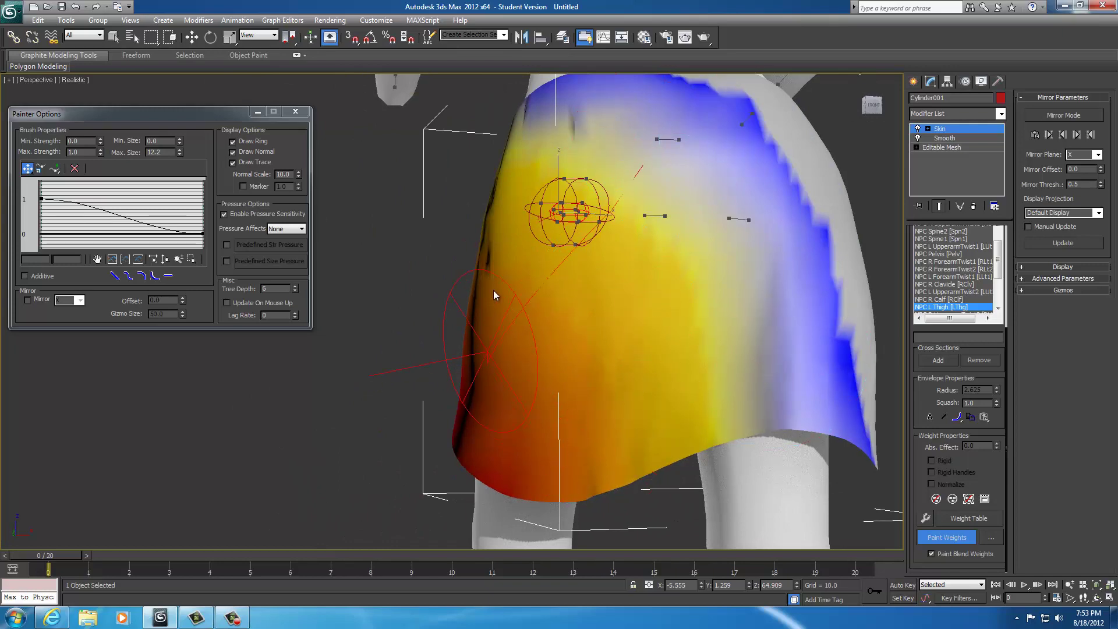
pyautogui.keyDown('alt'); pyautogui.moveTo(500, 365); pyautogui.dragTo(635, 316, button='middle'); pyautogui.keyUp('alt')
pyautogui.moveTo(540, 393)
pyautogui.keyDown('alt'); pyautogui.mouseDown(button='middle')
pyautogui.moveTo(677, 354)
pyautogui.moveTo(656, 337)
pyautogui.mouseUp(button='middle'); pyautogui.keyUp('alt')
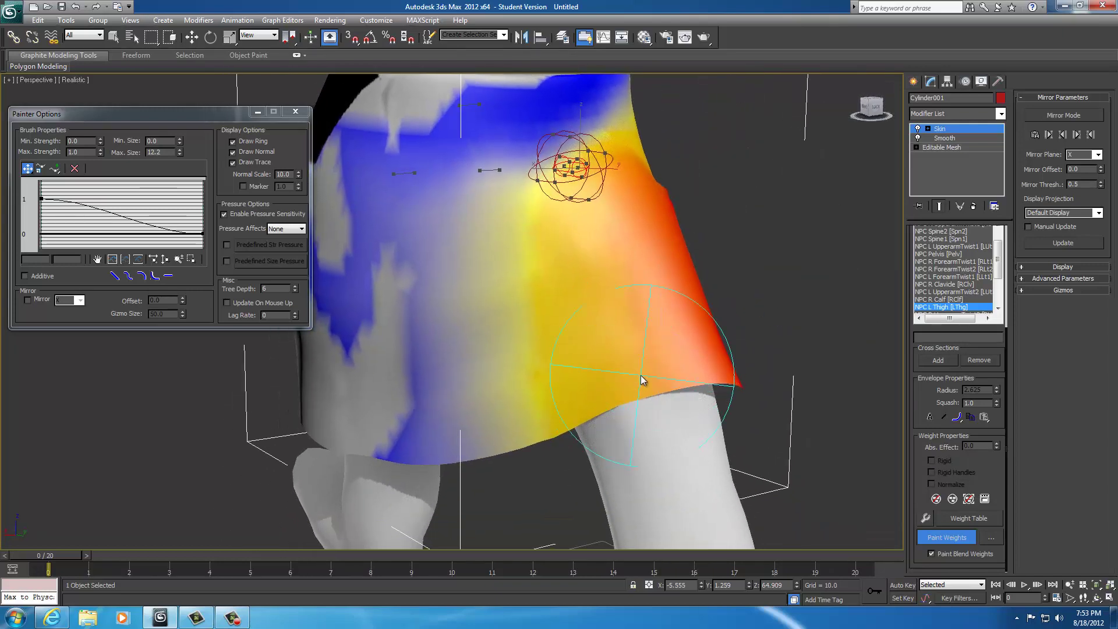
# - Extend the NPC L Thigh weight across the front of the skirt up toward the waistband
pyautogui.moveTo(602, 353)
pyautogui.mouseDown()
pyautogui.moveTo(446, 272)
pyautogui.moveTo(361, 349)
pyautogui.moveTo(391, 125)
pyautogui.moveTo(498, 235)
pyautogui.mouseUp()
pyautogui.moveTo(497, 238)
pyautogui.keyDown('alt'); pyautogui.mouseDown(button='middle')
pyautogui.moveTo(591, 279)
pyautogui.moveTo(551, 367)
pyautogui.mouseUp(button='middle'); pyautogui.keyUp('alt')
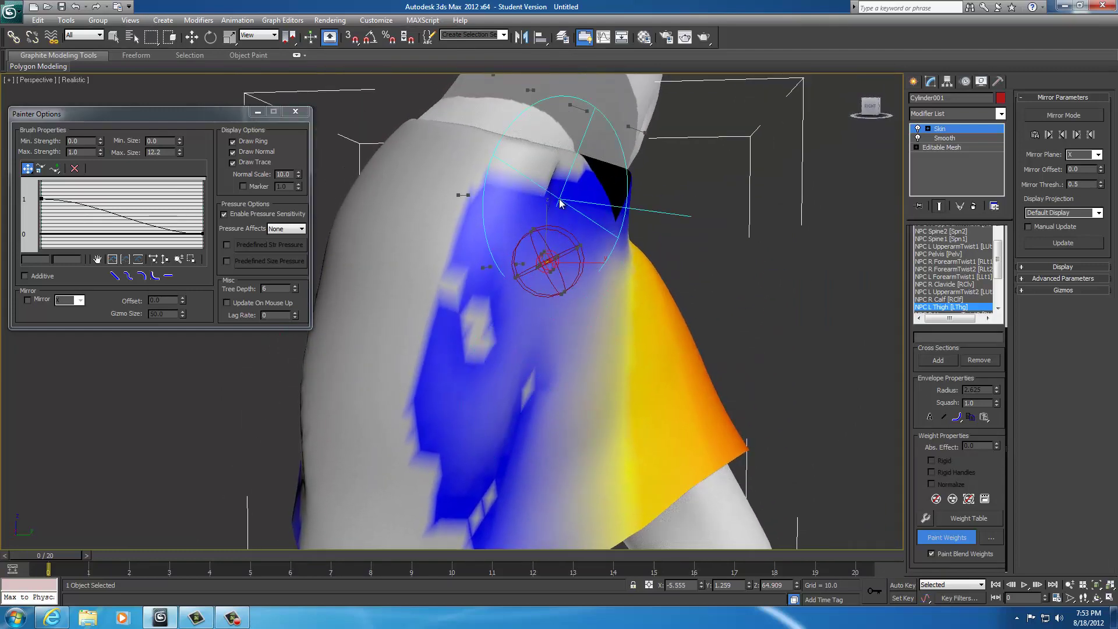
pyautogui.keyDown('alt'); pyautogui.moveTo(631, 307); pyautogui.dragTo(534, 320, button='middle'); pyautogui.keyUp('alt')
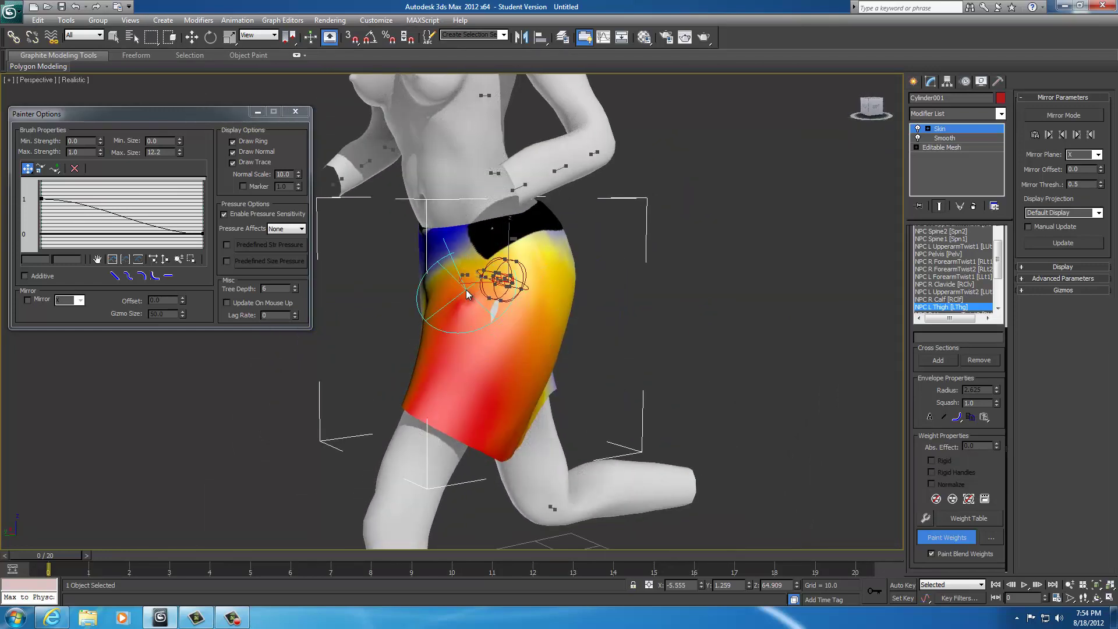
pyautogui.moveTo(462, 332)
pyautogui.keyDown('alt'); pyautogui.mouseDown(button='middle')
pyautogui.moveTo(728, 322)
pyautogui.moveTo(799, 306)
pyautogui.moveTo(727, 327)
pyautogui.moveTo(761, 319)
pyautogui.moveTo(636, 327)
pyautogui.moveTo(682, 328)
pyautogui.mouseUp(button='middle'); pyautogui.keyUp('alt')
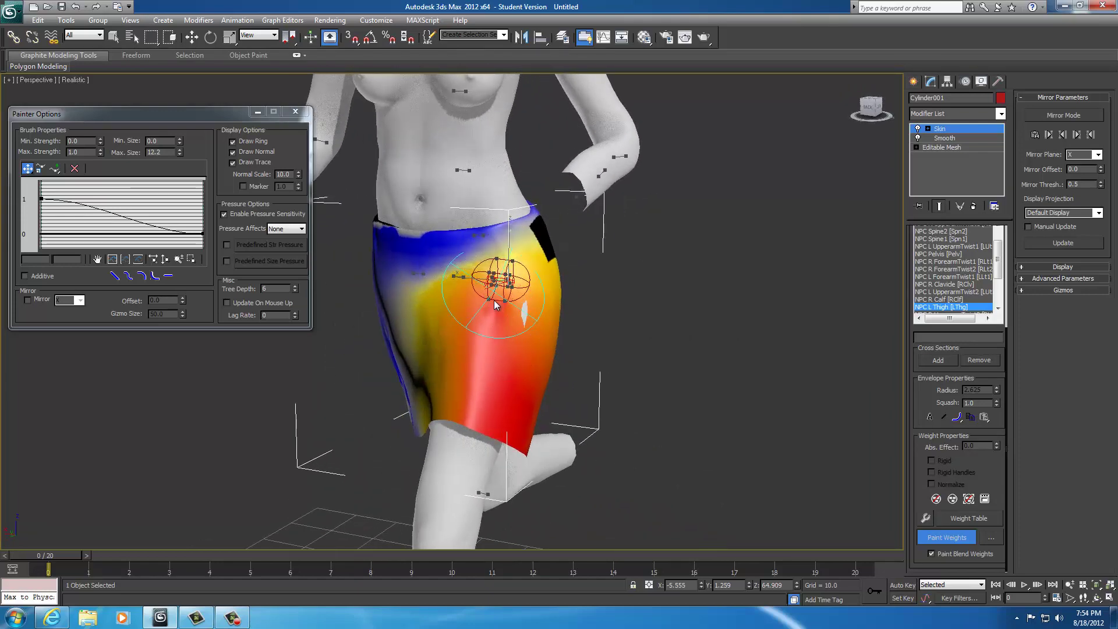
pyautogui.scroll(8, 616, 297)
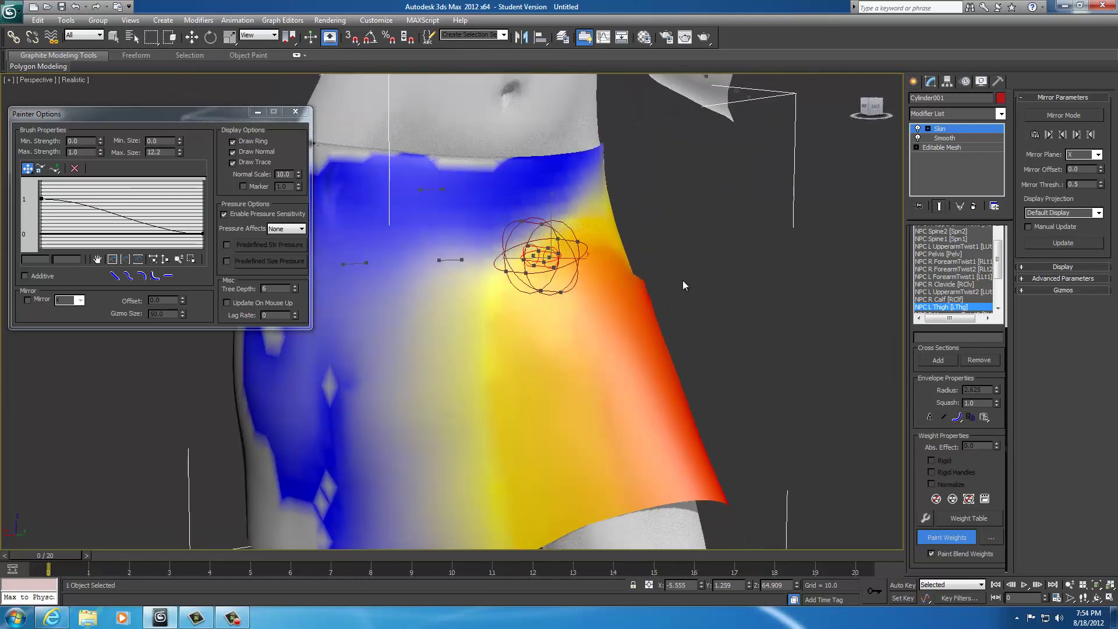
# - Switch to the NPC Pelvis bone for weight painting and undo the last brush stroke on the skirt
pyautogui.click(953, 299)
pyautogui.press('Up')
pyautogui.press('Up')
pyautogui.press('Up')
pyautogui.press('Up')
pyautogui.press('Up')
pyautogui.press('Up')
pyautogui.press('Up')
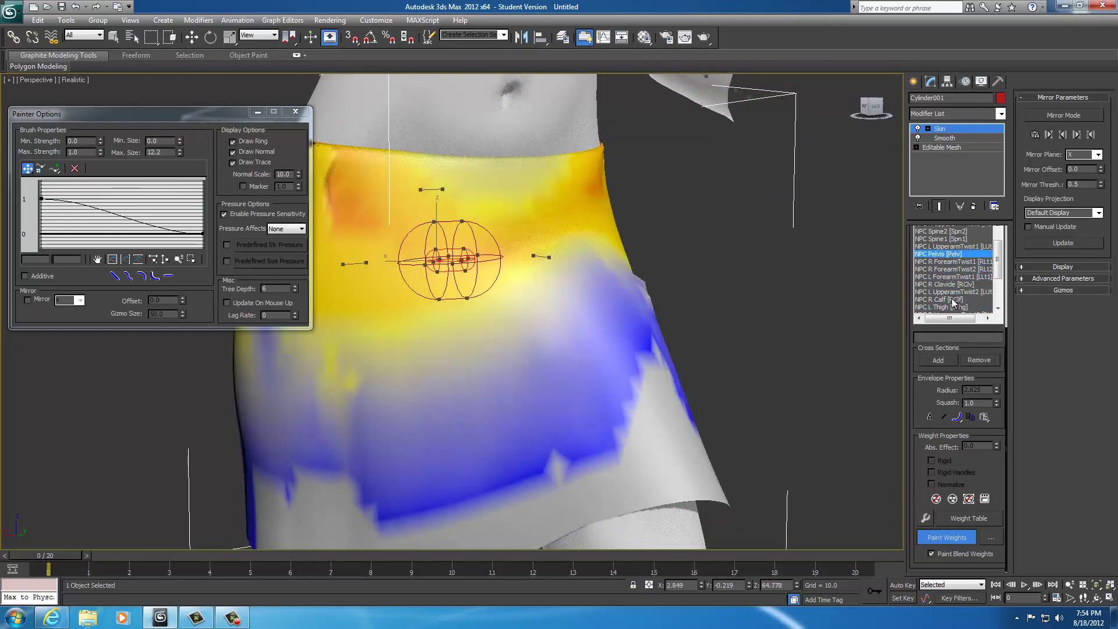
pyautogui.press('Down')
pyautogui.keyDown('alt'); pyautogui.moveTo(768, 288); pyautogui.dragTo(731, 298, button='middle'); pyautogui.keyUp('alt')
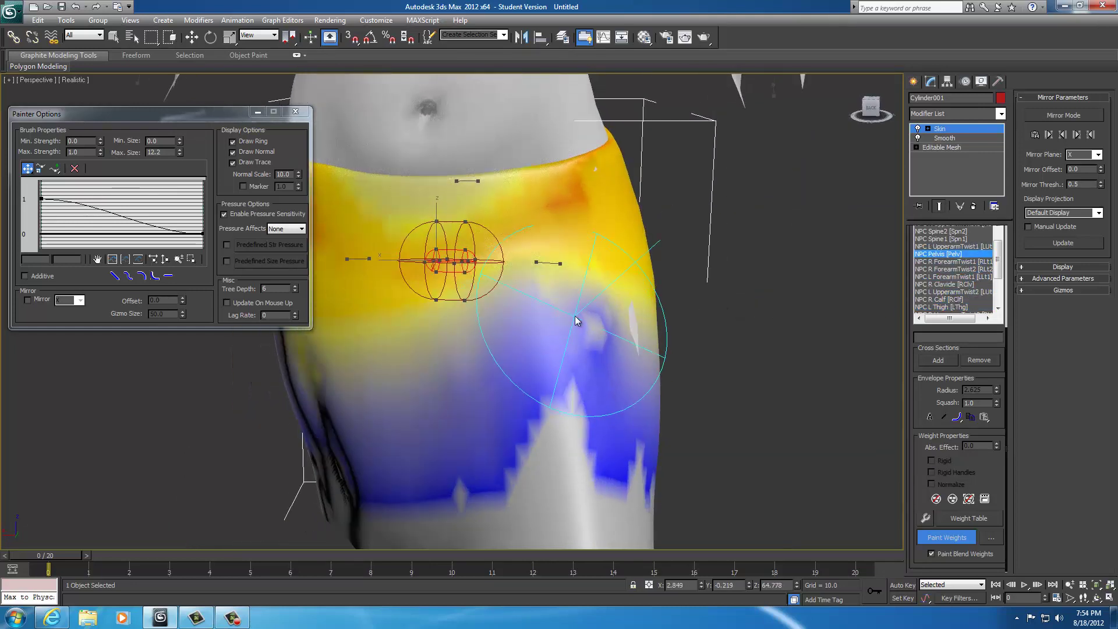
pyautogui.moveTo(752, 344)
pyautogui.keyDown('alt'); pyautogui.mouseDown(button='middle')
pyautogui.moveTo(843, 294)
pyautogui.moveTo(596, 293)
pyautogui.mouseUp(button='middle'); pyautogui.keyUp('alt')
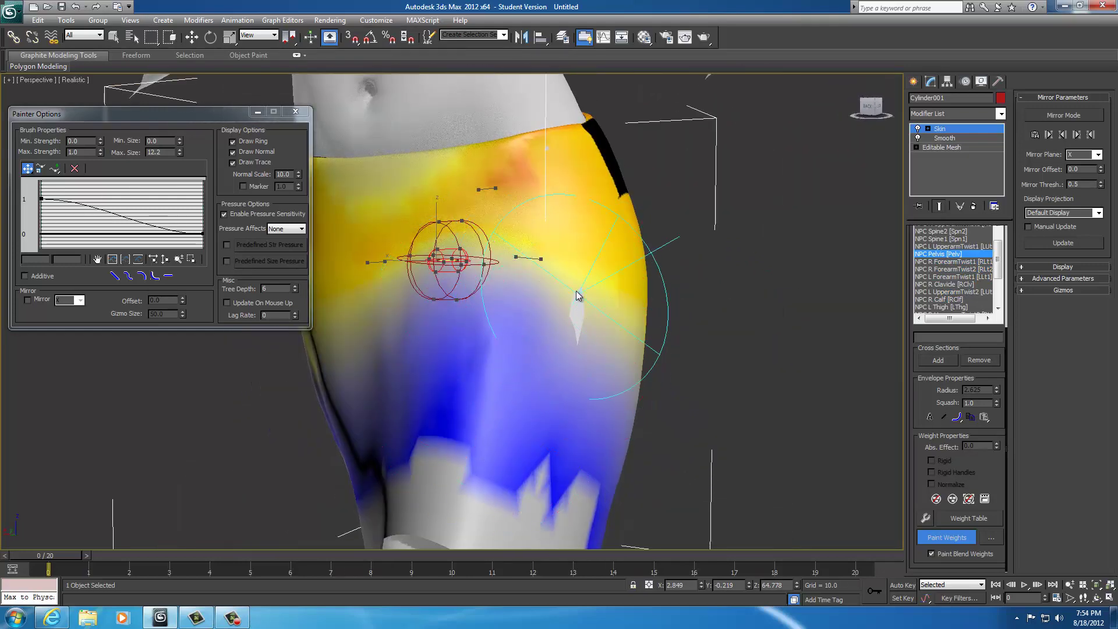
pyautogui.hotkey('ctrl', 'z')
pyautogui.keyDown('alt'); pyautogui.moveTo(708, 310); pyautogui.dragTo(807, 358, button='middle'); pyautogui.keyUp('alt')
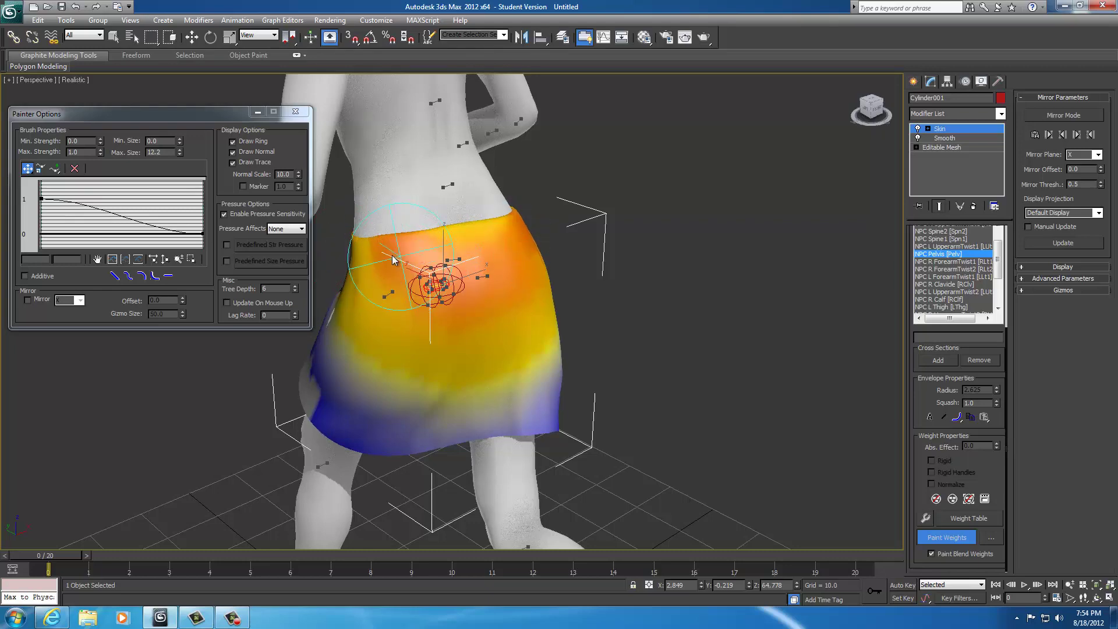
# - Paint NPC Pelvis weight on the waistband near the left hip to close the hole where the body pokes through
pyautogui.keyDown('alt'); pyautogui.moveTo(638, 265); pyautogui.dragTo(387, 247, button='middle'); pyautogui.keyUp('alt')
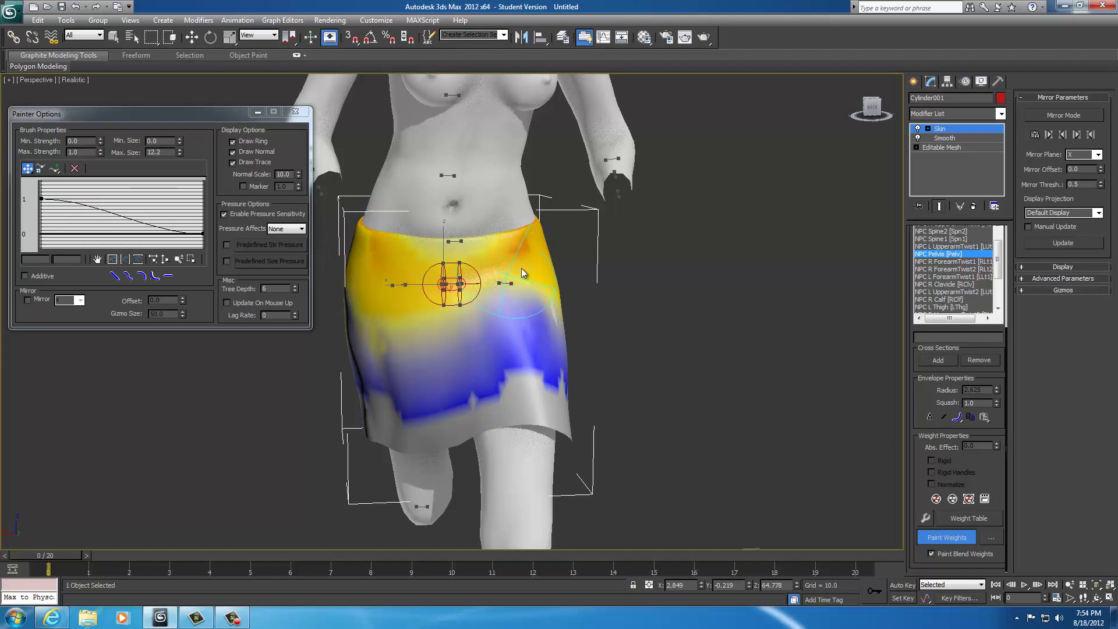
pyautogui.scroll(3, 603, 318)
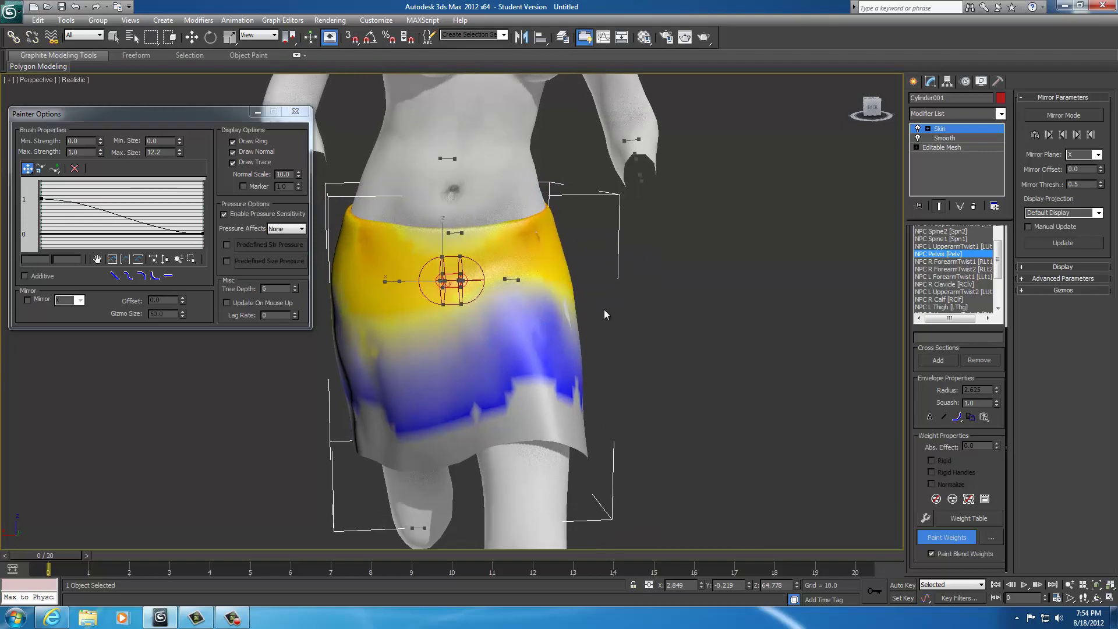
pyautogui.moveTo(658, 297)
pyautogui.keyDown('alt'); pyautogui.mouseDown(button='middle')
pyautogui.moveTo(637, 266)
pyautogui.moveTo(634, 337)
pyautogui.moveTo(691, 345)
pyautogui.moveTo(653, 338)
pyautogui.moveTo(693, 329)
pyautogui.mouseUp(button='middle'); pyautogui.keyUp('alt')
pyautogui.scroll(4, 647, 336)
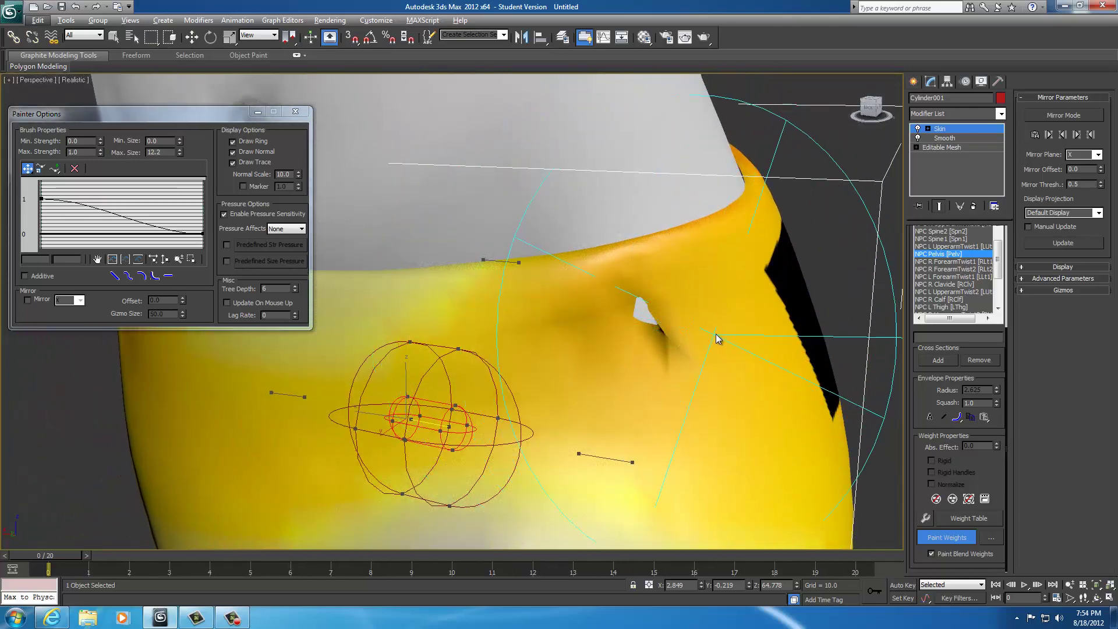
pyautogui.moveTo(719, 337); pyautogui.dragTo(744, 340)
pyautogui.keyDown('alt'); pyautogui.moveTo(662, 350); pyautogui.dragTo(699, 351, button='middle'); pyautogui.keyUp('alt')
pyautogui.scroll(-5, 701, 356)
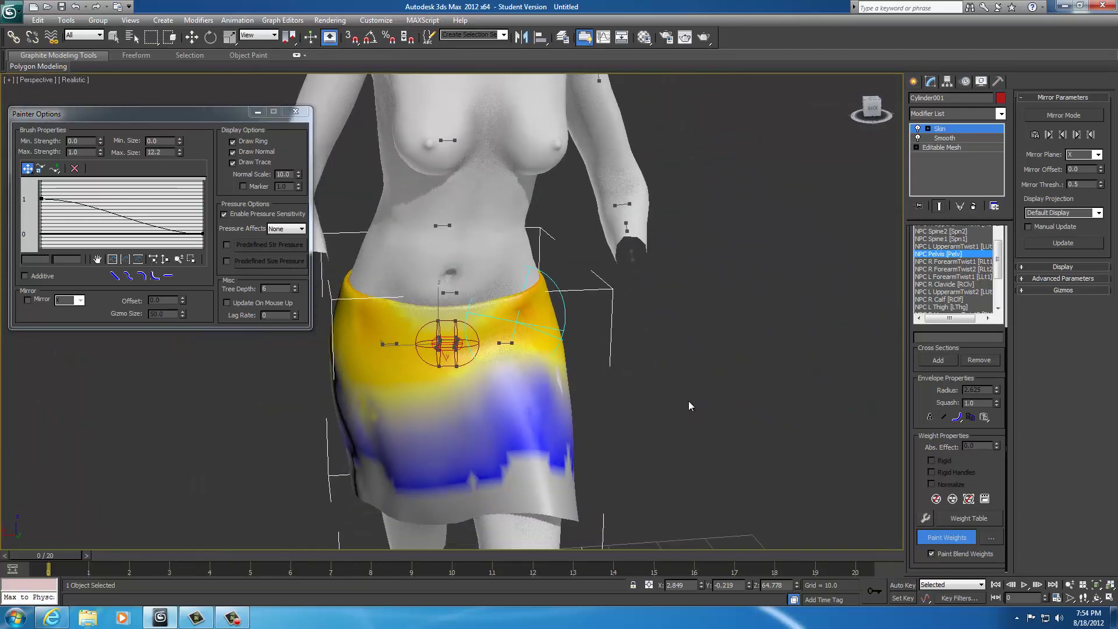
pyautogui.keyDown('alt'); pyautogui.moveTo(689, 404); pyautogui.dragTo(773, 401, button='middle'); pyautogui.keyUp('alt')
pyautogui.scroll(8, 772, 396)
pyautogui.scroll(-6, 713, 355)
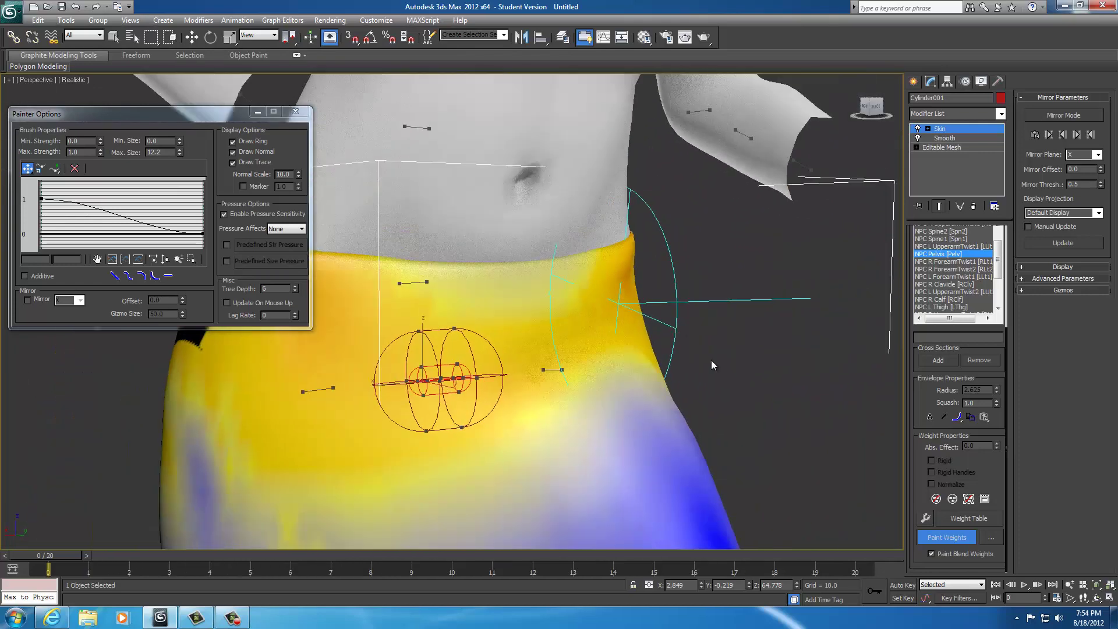
pyautogui.moveTo(704, 386); pyautogui.dragTo(651, 375, button='middle')
# - Examine the influence of the remaining arm, clavicle and calf bones on the skirt and check its front for gaps
pyautogui.click(945, 269)
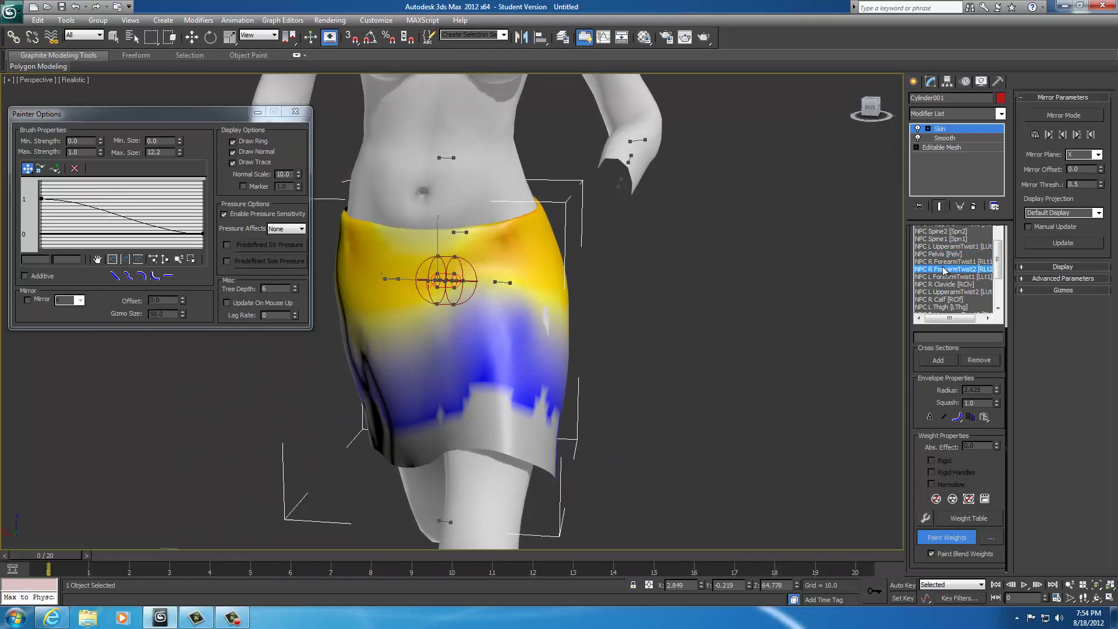
pyautogui.click(944, 299)
pyautogui.click(941, 307)
pyautogui.press('Down')
pyautogui.press('Down')
pyautogui.press('Down')
pyautogui.press('Down')
pyautogui.press('Down')
pyautogui.press('Down')
pyautogui.press('Down')
pyautogui.press('Up')
pyautogui.press('Up')
pyautogui.press('Up')
pyautogui.press('Up')
pyautogui.press('Up')
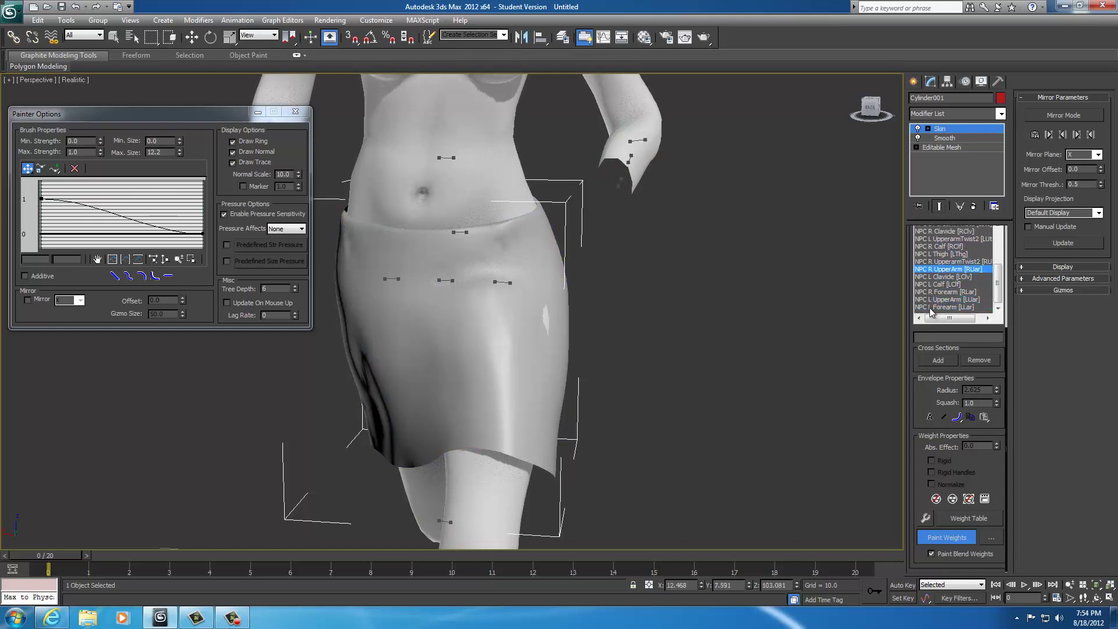
pyautogui.keyDown('alt'); pyautogui.moveTo(714, 322); pyautogui.dragTo(747, 357, button='middle'); pyautogui.keyUp('alt')
pyautogui.scroll(-3, 589, 348)
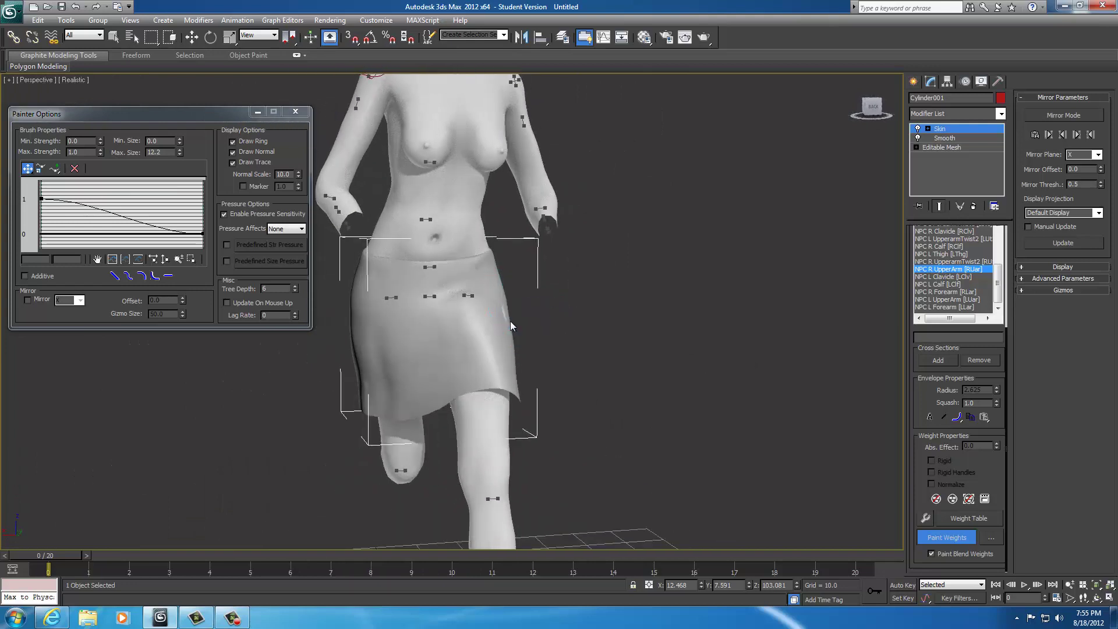
pyautogui.scroll(3, 602, 291)
pyautogui.moveTo(602, 291)
pyautogui.keyDown('alt'); pyautogui.mouseDown(button='middle')
pyautogui.moveTo(692, 272)
pyautogui.moveTo(620, 281)
pyautogui.moveTo(597, 302)
pyautogui.mouseUp(button='middle'); pyautogui.keyUp('alt')
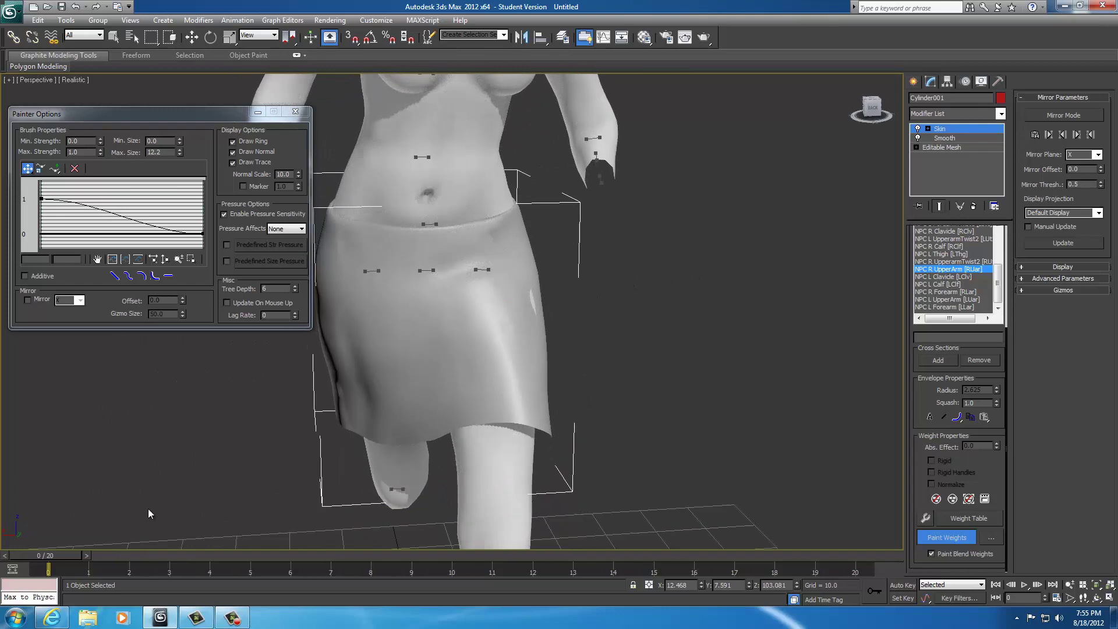
# - At frame 1, paint right thigh bone weight along the skirt's back hem where the leg pokes through
pyautogui.moveTo(40, 558); pyautogui.dragTo(93, 557)
pyautogui.keyDown('alt'); pyautogui.moveTo(456, 476); pyautogui.dragTo(294, 478, button='middle'); pyautogui.keyUp('alt')
pyautogui.click(938, 285)
pyautogui.press('Up')
pyautogui.press('Up')
pyautogui.press('Up')
pyautogui.press('Up')
pyautogui.press('Up')
pyautogui.press('Up')
pyautogui.press('Up')
pyautogui.press('Up')
pyautogui.press('Up')
pyautogui.press('Up')
pyautogui.press('Up')
pyautogui.press('Up')
pyautogui.press('Up')
pyautogui.press('Up')
pyautogui.press('Up')
pyautogui.press('Up')
pyautogui.press('Up')
pyautogui.press('Up')
pyautogui.moveTo(312, 469)
pyautogui.mouseDown()
pyautogui.moveTo(268, 480)
pyautogui.moveTo(325, 460)
pyautogui.mouseUp()
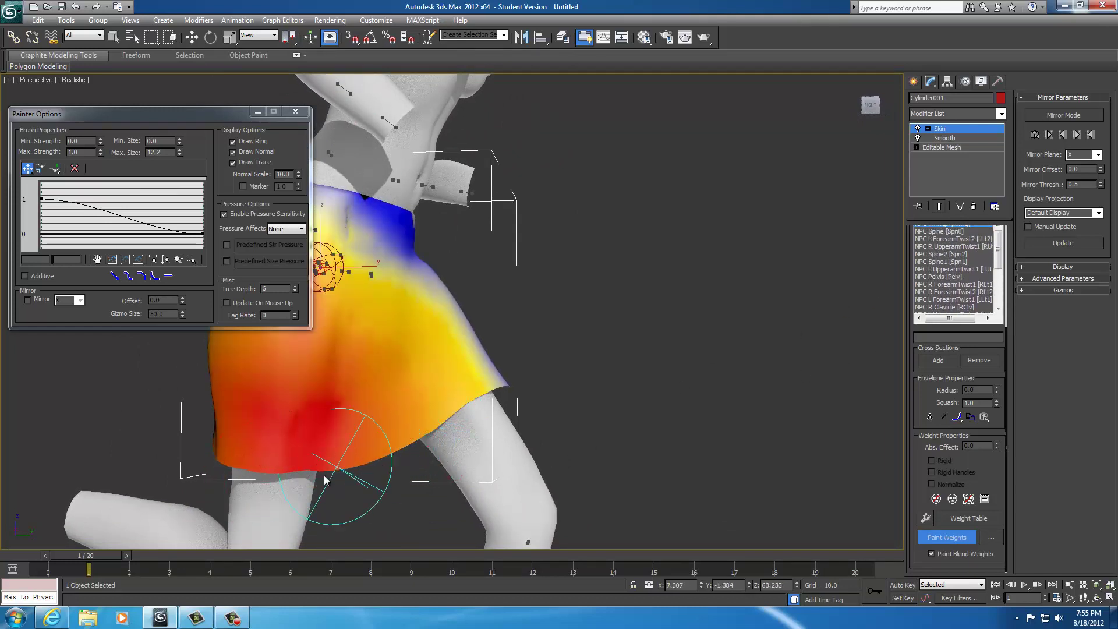
pyautogui.keyDown('alt'); pyautogui.moveTo(478, 505); pyautogui.dragTo(586, 511, button='middle'); pyautogui.keyUp('alt')
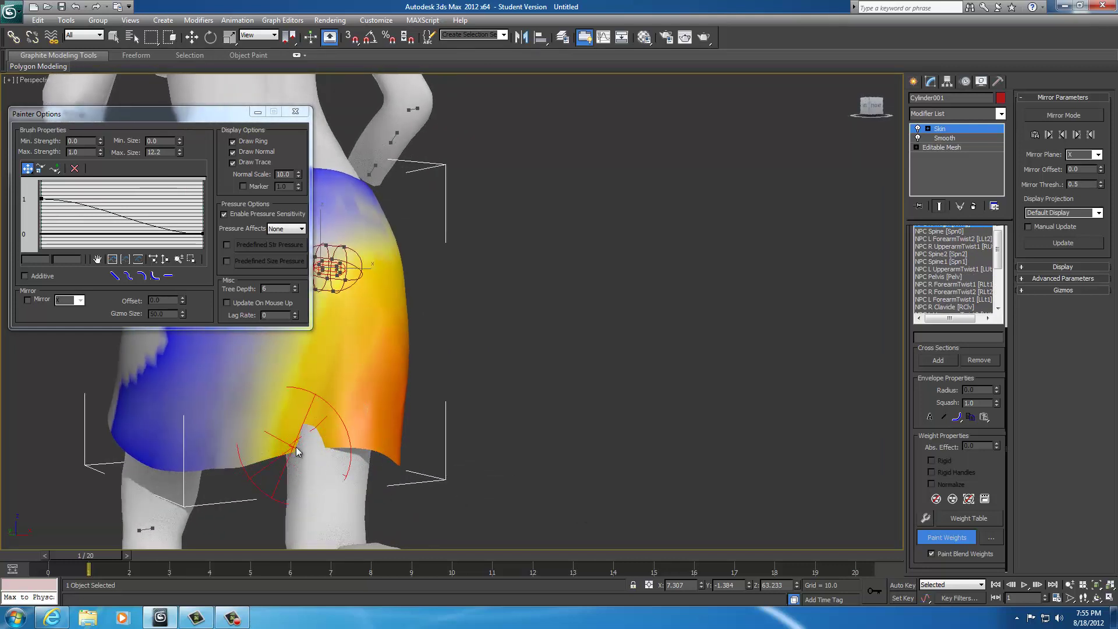
# - Select the NPC Pelvis bone and paint its weight around the waistband and hips at frame 1
pyautogui.click(953, 277)
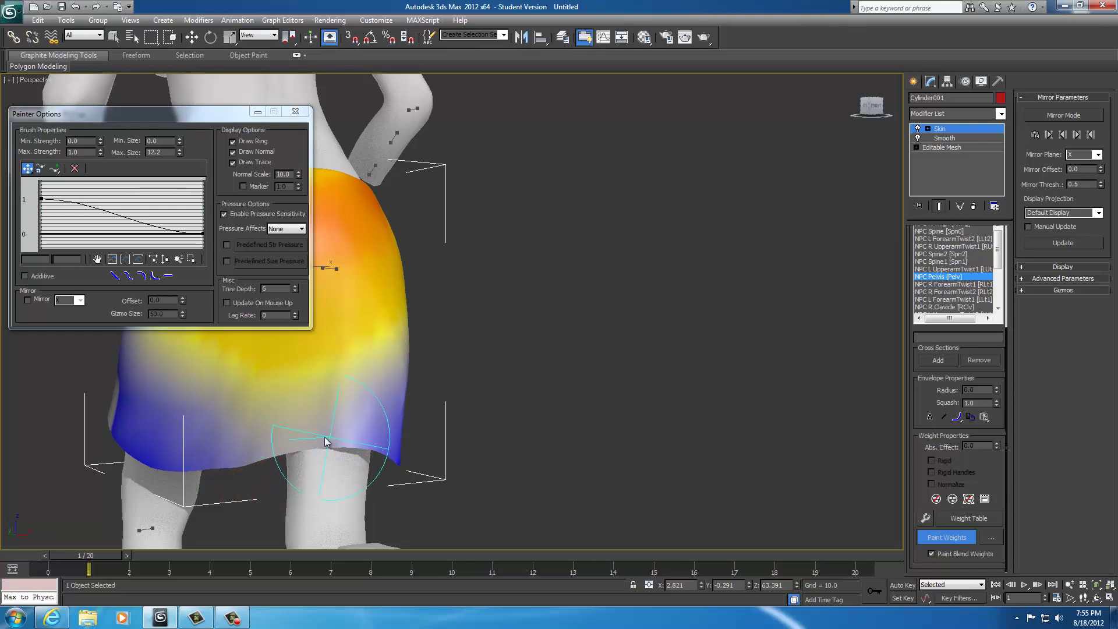
pyautogui.keyDown('alt'); pyautogui.moveTo(649, 435); pyautogui.dragTo(527, 391, button='middle'); pyautogui.keyUp('alt')
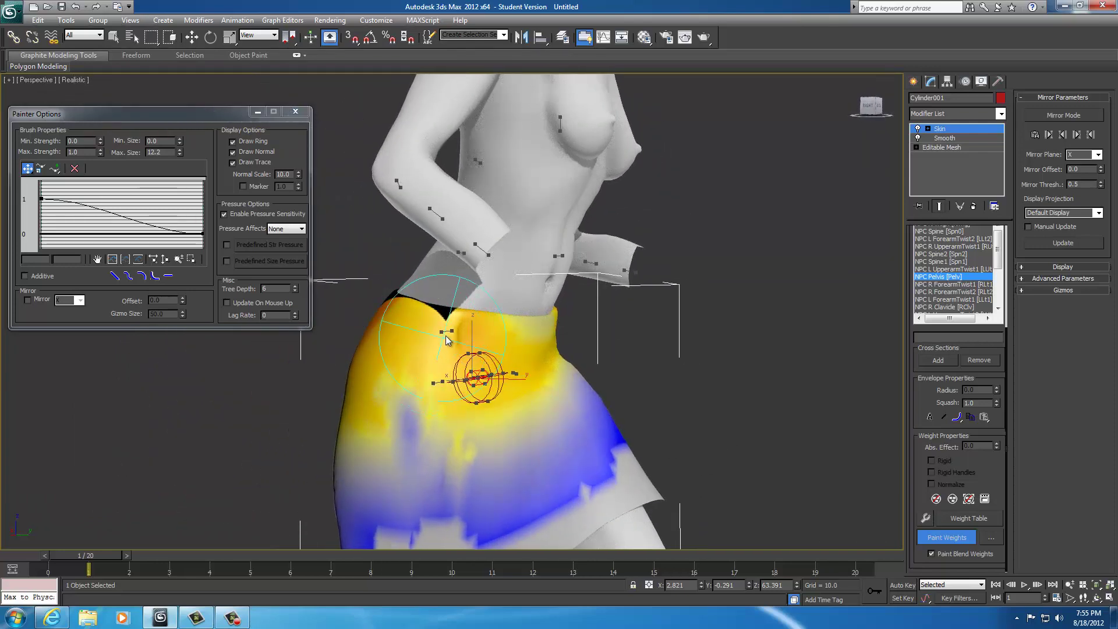
pyautogui.keyDown('alt'); pyautogui.moveTo(630, 371); pyautogui.dragTo(482, 332, button='middle'); pyautogui.keyUp('alt')
pyautogui.moveTo(687, 368)
pyautogui.keyDown('alt'); pyautogui.mouseDown(button='middle')
pyautogui.moveTo(736, 371)
pyautogui.moveTo(743, 355)
pyautogui.moveTo(629, 364)
pyautogui.mouseUp(button='middle'); pyautogui.keyUp('alt')
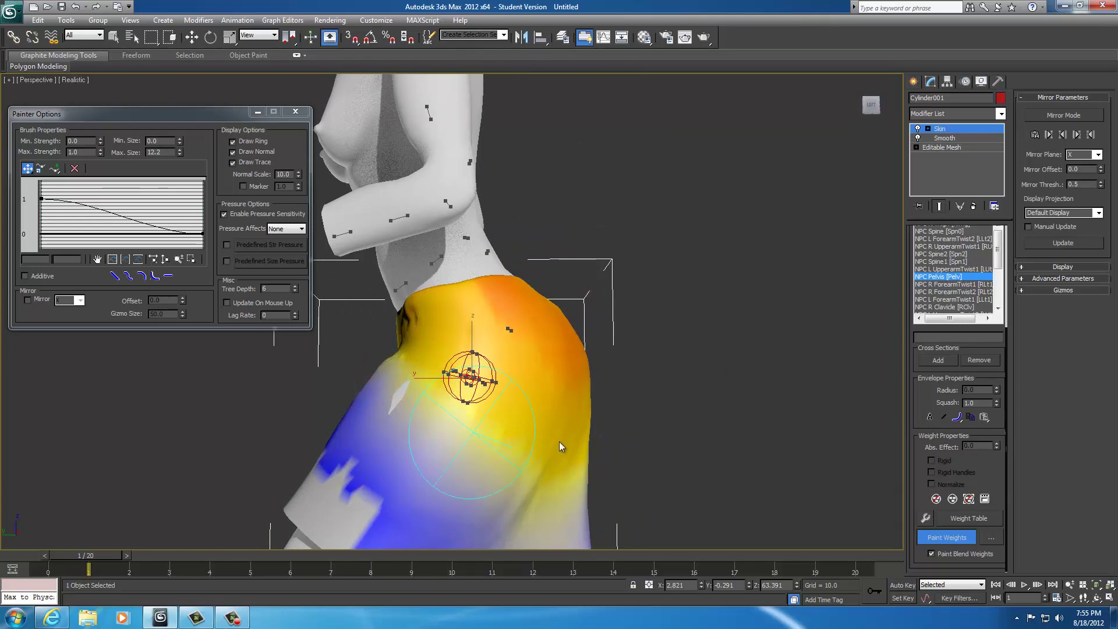
pyautogui.keyDown('alt'); pyautogui.moveTo(595, 442); pyautogui.dragTo(732, 434, button='middle'); pyautogui.keyUp('alt')
# - Advance the animation to frame 6 and check the skirt's front and back for places where the body pokes through
pyautogui.moveTo(80, 553); pyautogui.dragTo(149, 556)
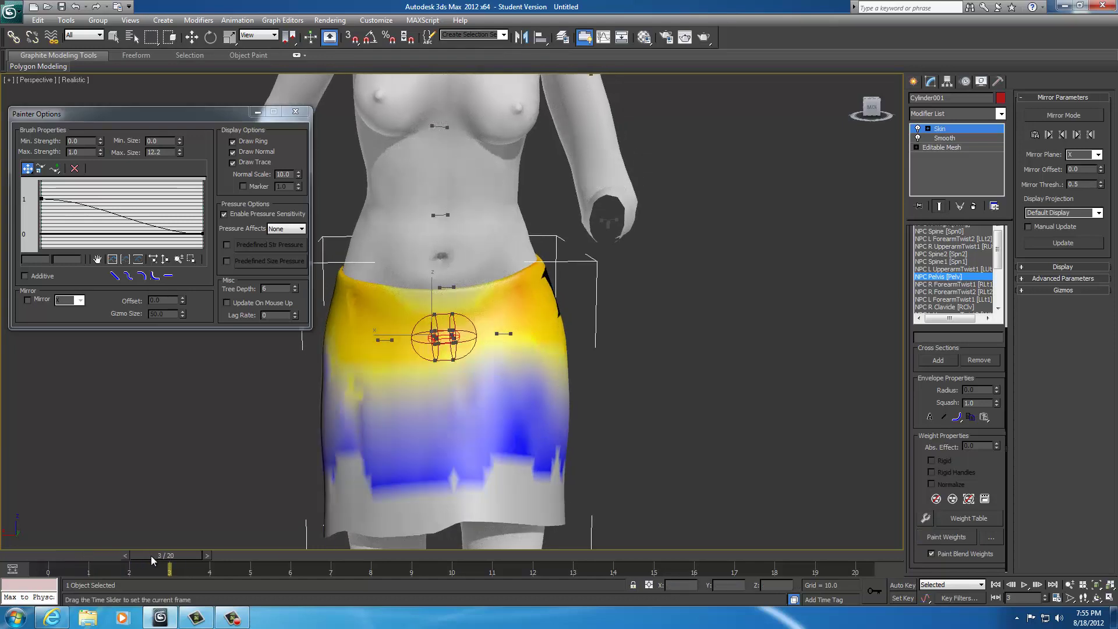
pyautogui.moveTo(445, 506)
pyautogui.keyDown('alt'); pyautogui.mouseDown(button='middle')
pyautogui.moveTo(593, 477)
pyautogui.moveTo(716, 474)
pyautogui.moveTo(638, 404)
pyautogui.moveTo(651, 412)
pyautogui.moveTo(512, 420)
pyautogui.moveTo(449, 438)
pyautogui.mouseUp(button='middle'); pyautogui.keyUp('alt')
pyautogui.moveTo(158, 554)
pyautogui.mouseDown()
pyautogui.moveTo(320, 563)
pyautogui.moveTo(264, 563)
pyautogui.mouseUp()
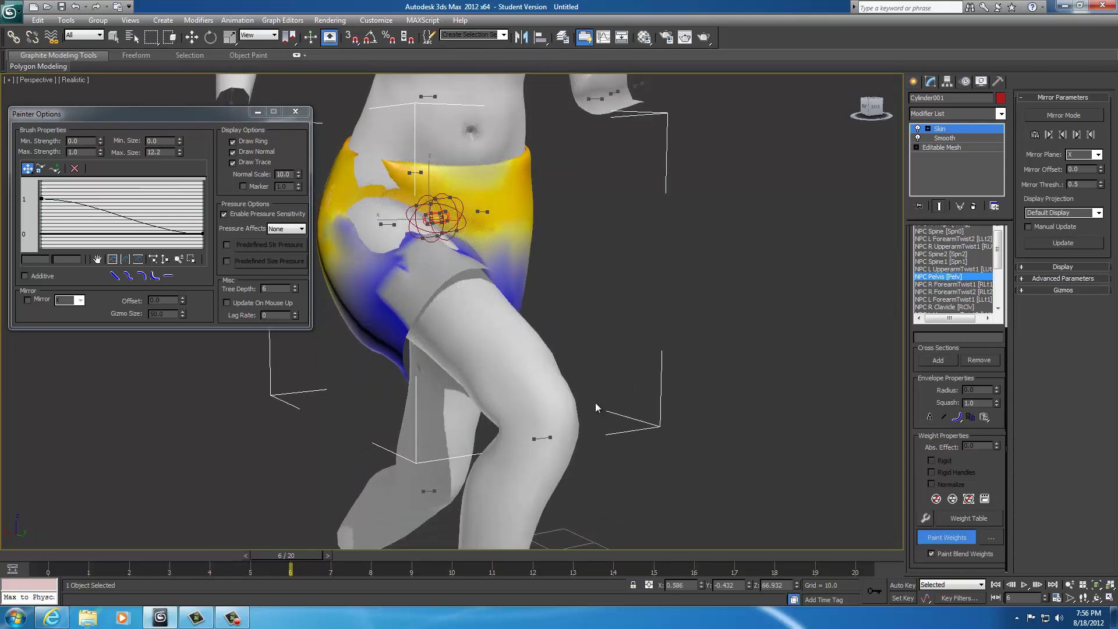
pyautogui.keyDown('alt'); pyautogui.moveTo(595, 402); pyautogui.dragTo(684, 419, button='middle'); pyautogui.keyUp('alt')
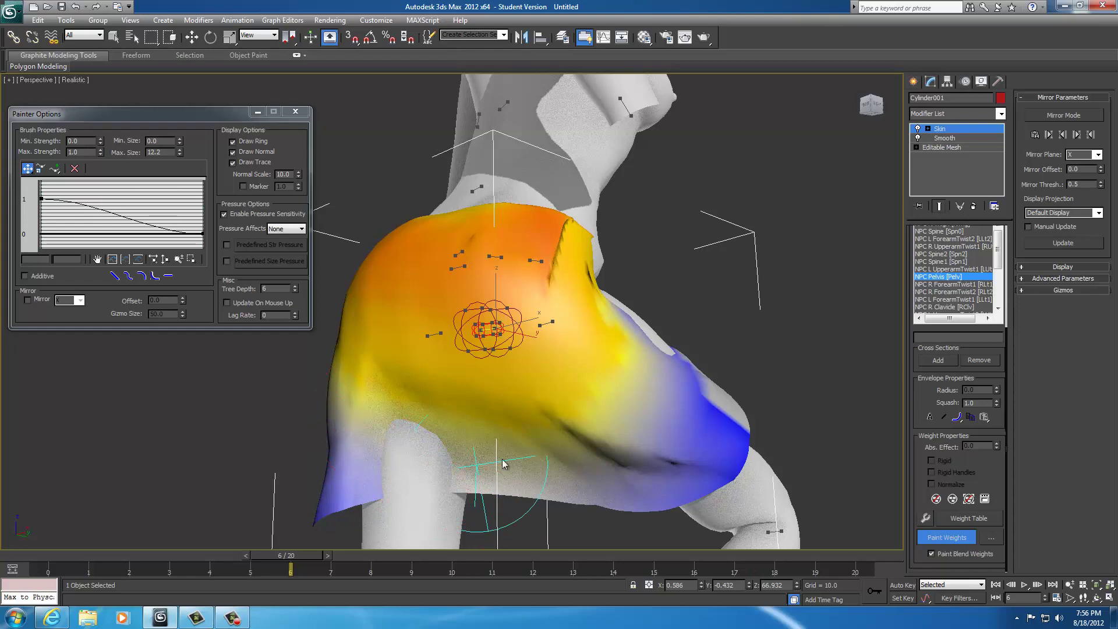
pyautogui.keyDown('alt'); pyautogui.moveTo(572, 445); pyautogui.dragTo(524, 432, button='middle'); pyautogui.keyUp('alt')
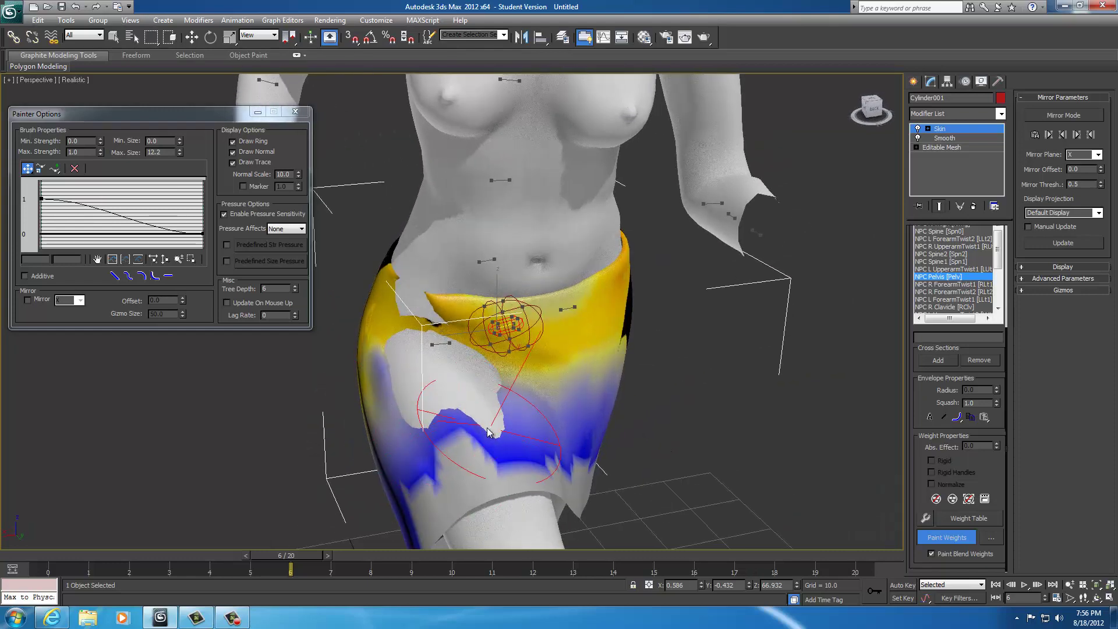
# - Try painting pelvis weight over the gap on the front of the right thigh, and undo the strokes
pyautogui.moveTo(484, 431); pyautogui.dragTo(456, 419)
pyautogui.hotkey('ctrl', 'z')
pyautogui.hotkey('ctrl', 'z')
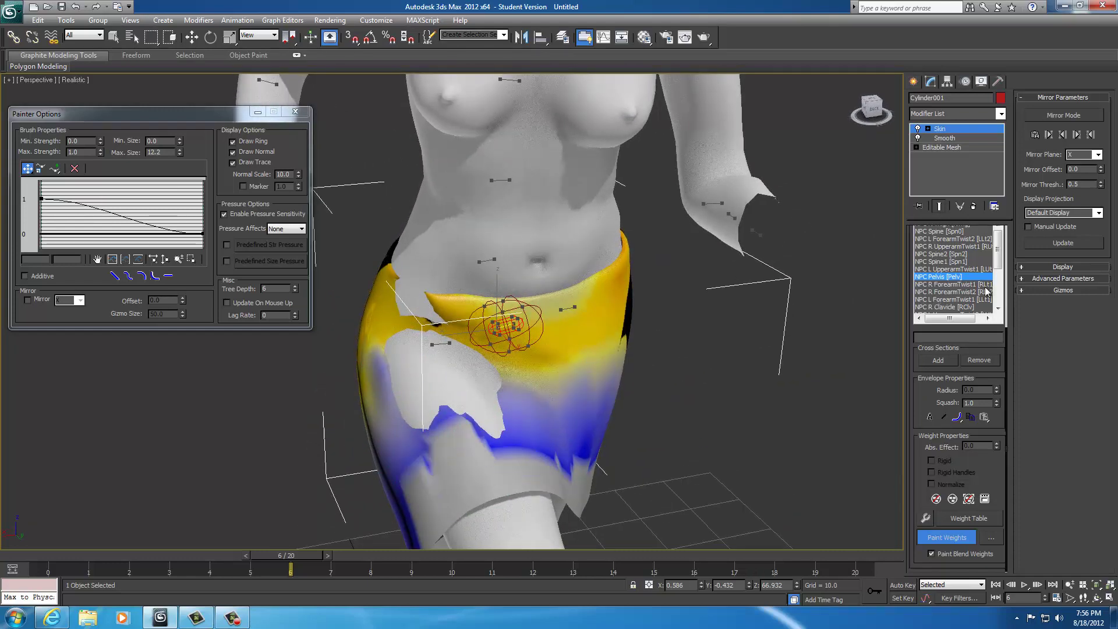
# - Select the right thigh bone and paint its weight on the skirt's back beside the gap where the leg pokes through
pyautogui.press('Up')
pyautogui.press('Up')
pyautogui.press('Down')
pyautogui.press('Down')
pyautogui.press('Up')
pyautogui.press('Up')
pyautogui.press('Up')
pyautogui.press('Up')
pyautogui.press('Up')
pyautogui.press('Up')
pyautogui.press('Up')
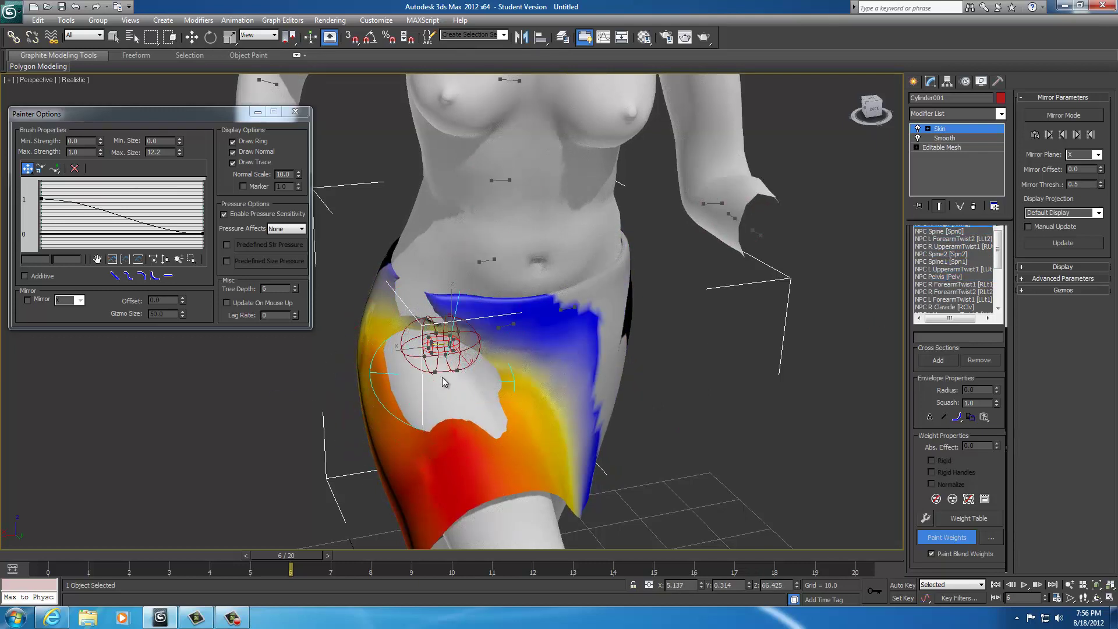
pyautogui.keyDown('alt'); pyautogui.moveTo(606, 423); pyautogui.dragTo(479, 413, button='middle'); pyautogui.keyUp('alt')
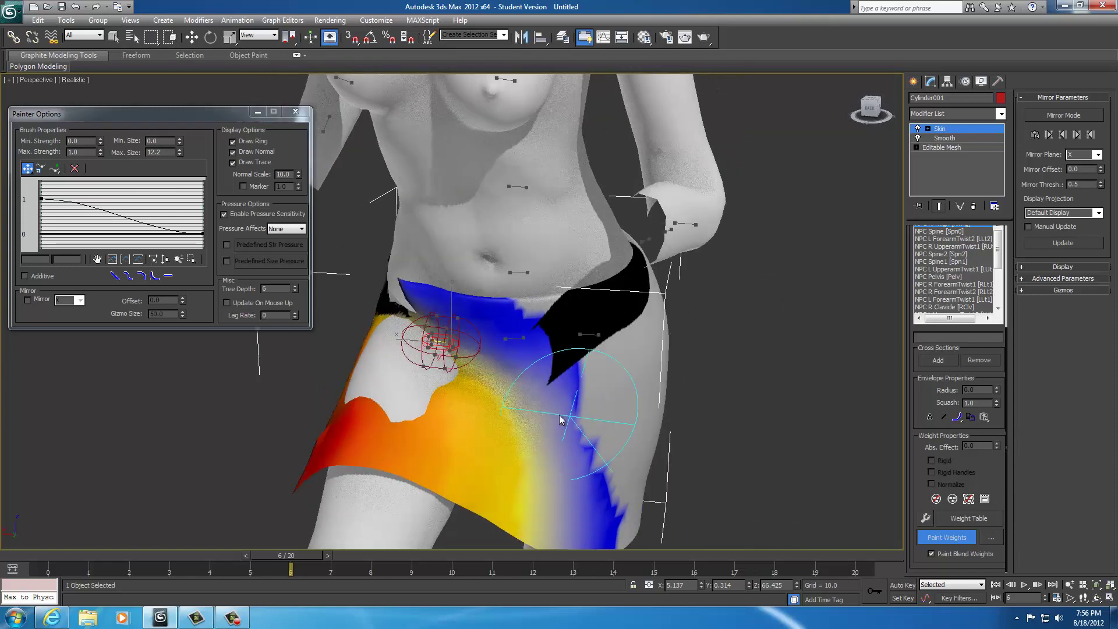
pyautogui.keyDown('alt'); pyautogui.moveTo(387, 409); pyautogui.dragTo(578, 400, button='middle'); pyautogui.keyUp('alt')
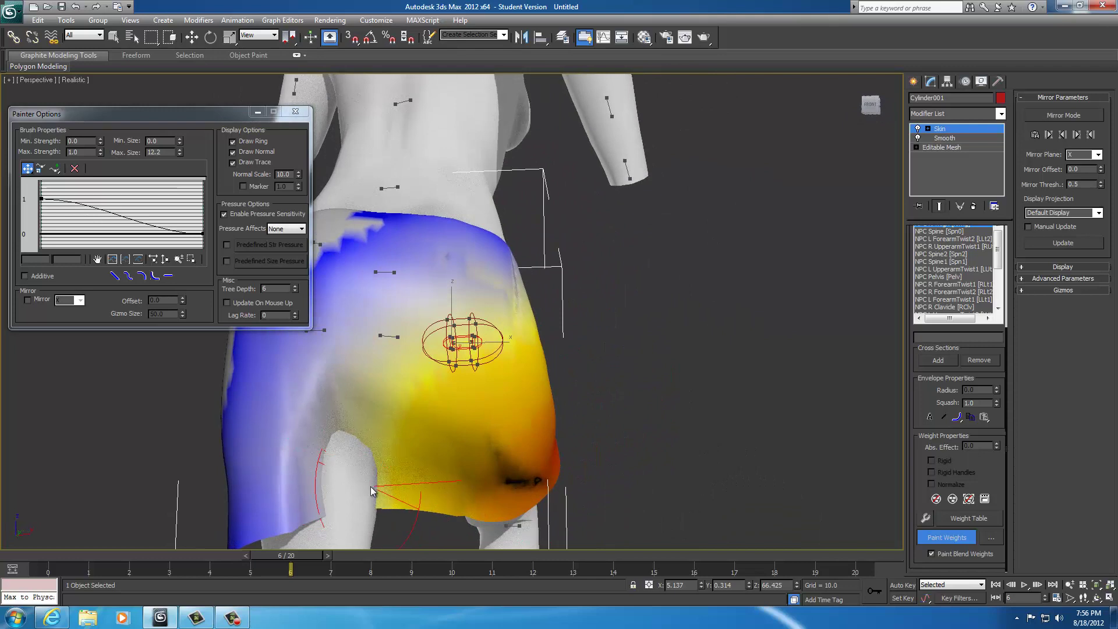
# - Select the NPC L Thigh bone and paint its weight around the gap at the skirt's back hem
pyautogui.click(923, 285)
pyautogui.click(935, 277)
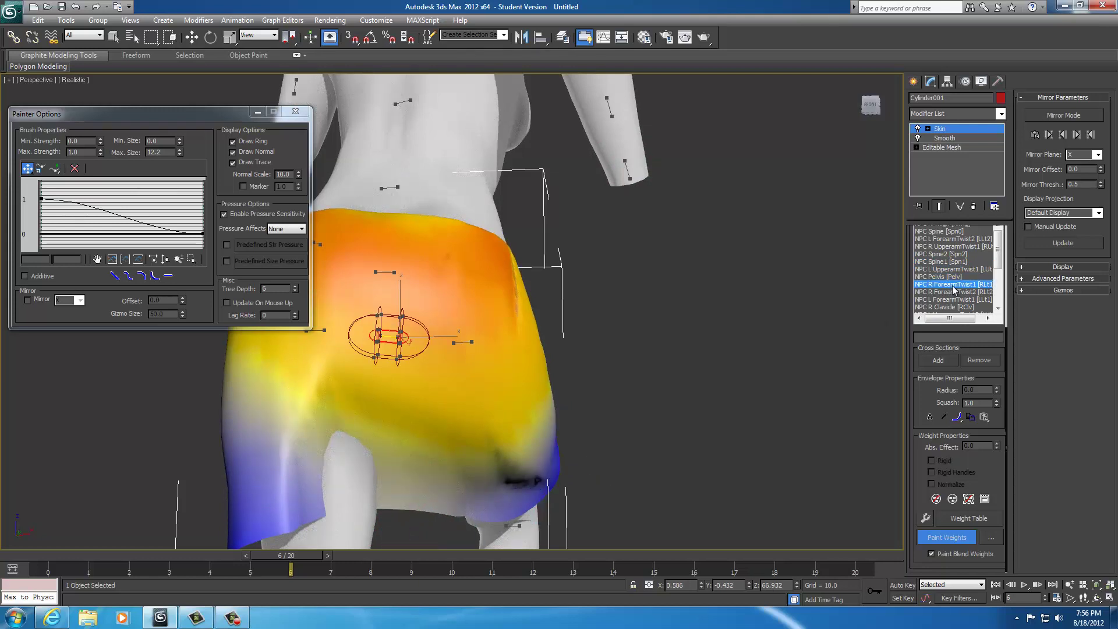
pyautogui.press('Down')
pyautogui.press('Down')
pyautogui.press('Down')
pyautogui.press('Down')
pyautogui.press('Down')
pyautogui.press('Down')
pyautogui.press('Down')
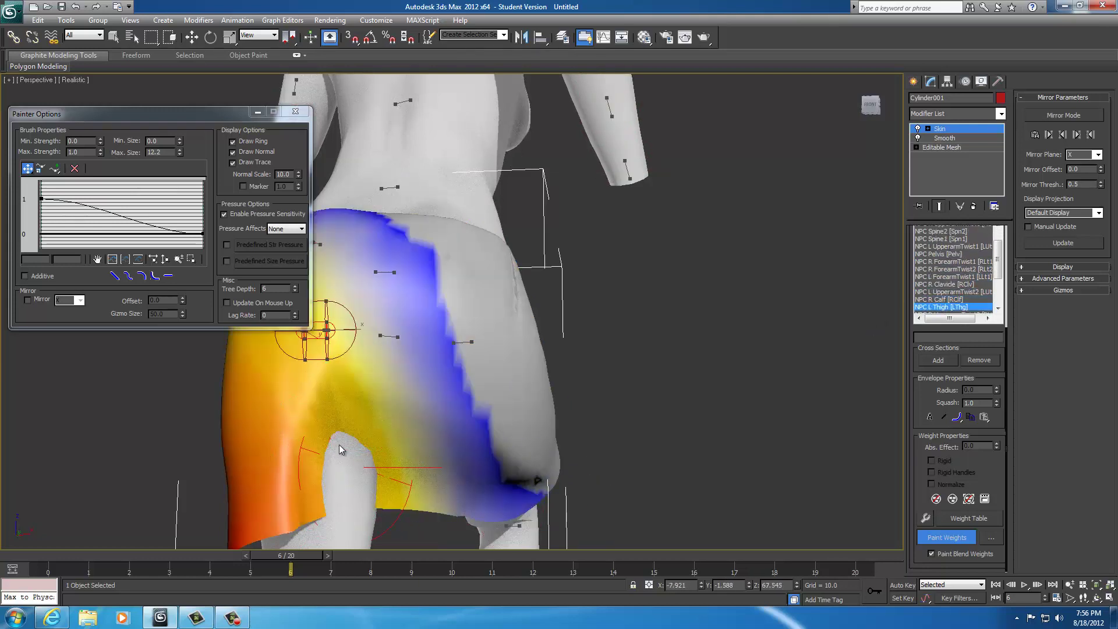
pyautogui.moveTo(315, 458)
pyautogui.mouseDown()
pyautogui.moveTo(367, 503)
pyautogui.moveTo(321, 459)
pyautogui.moveTo(411, 492)
pyautogui.mouseUp()
pyautogui.moveTo(411, 492); pyautogui.dragTo(425, 434, button='middle')
pyautogui.keyDown('alt'); pyautogui.moveTo(349, 471); pyautogui.dragTo(598, 410, button='middle'); pyautogui.keyUp('alt')
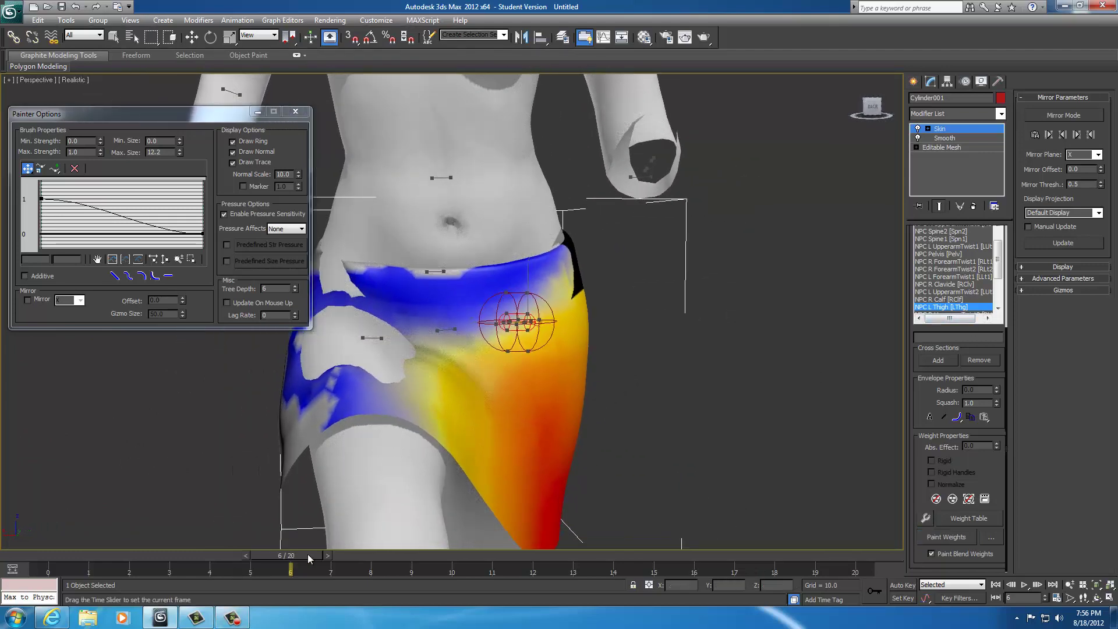
# - At frame 12, select the right thigh bone and paint its weight over the small gap on the right hip's front
pyautogui.moveTo(290, 555); pyautogui.dragTo(522, 550)
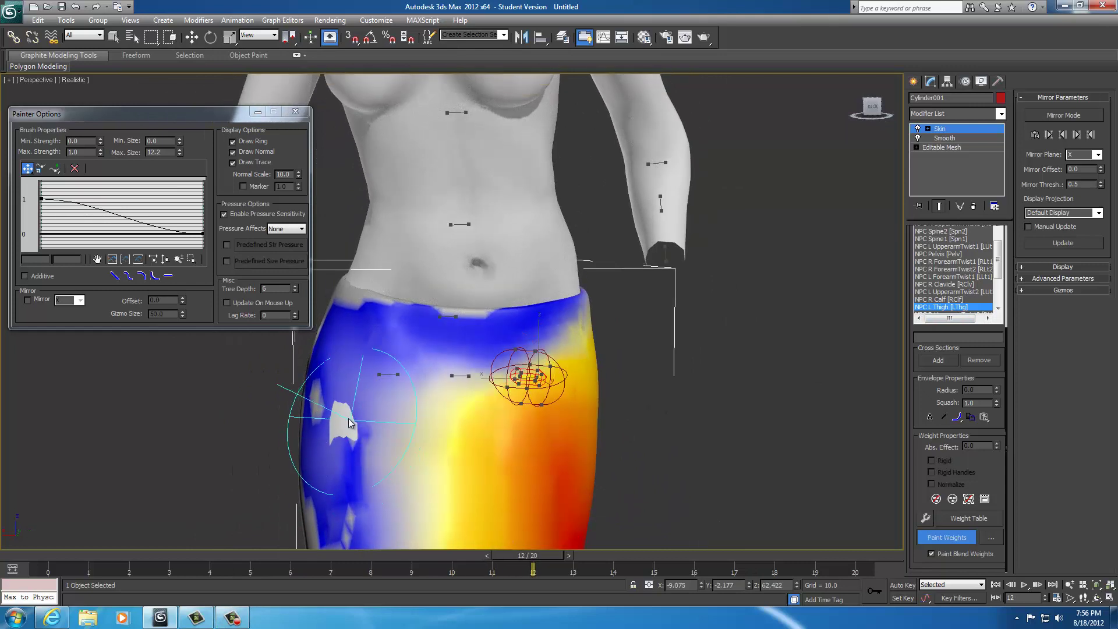
pyautogui.click(935, 270)
pyautogui.press('Up')
pyautogui.press('Up')
pyautogui.press('Up')
pyautogui.press('Up')
pyautogui.press('Up')
pyautogui.press('Up')
pyautogui.press('Up')
pyautogui.press('Up')
pyautogui.press('Up')
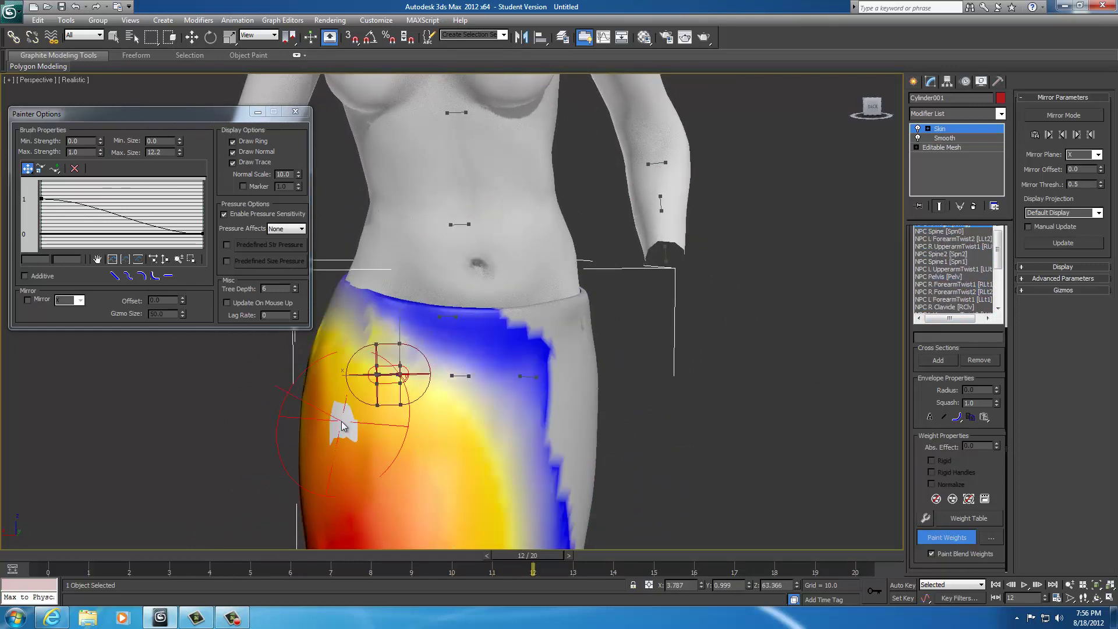
pyautogui.moveTo(653, 504)
pyautogui.keyDown('alt'); pyautogui.mouseDown(button='middle')
pyautogui.moveTo(620, 498)
pyautogui.moveTo(567, 370)
pyautogui.moveTo(569, 394)
pyautogui.moveTo(785, 389)
pyautogui.moveTo(730, 485)
pyautogui.mouseUp(button='middle'); pyautogui.keyUp('alt')
# - Return to frame 0 and turn off Paint Blend Weights for the skirt
pyautogui.moveTo(536, 557); pyautogui.dragTo(18, 557)
pyautogui.moveTo(716, 410); pyautogui.dragTo(587, 487, button='middle')
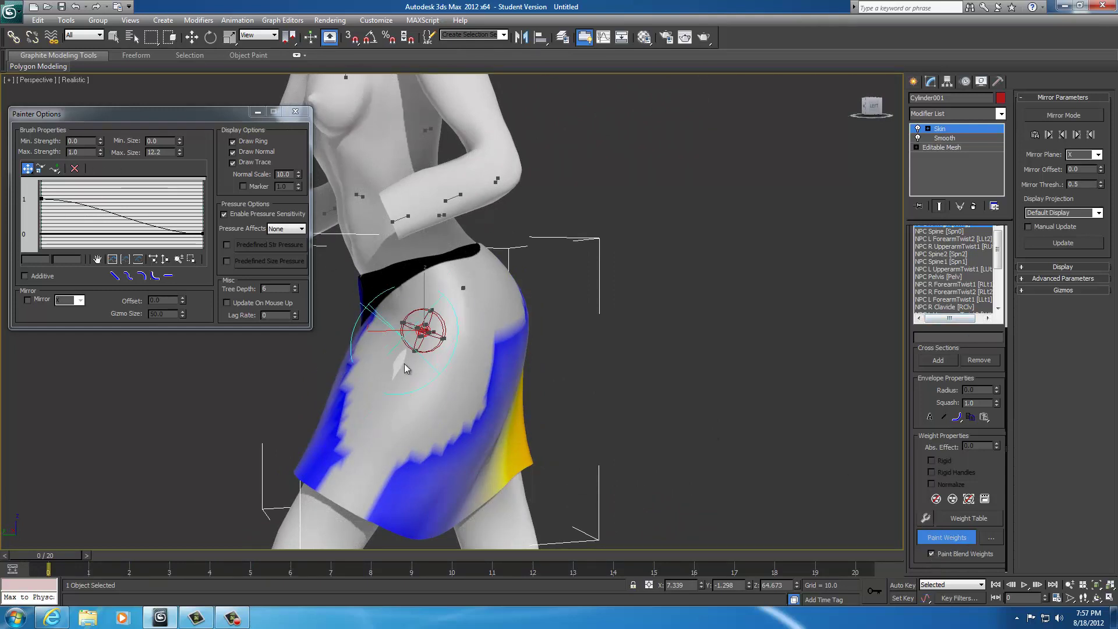
pyautogui.keyDown('alt'); pyautogui.moveTo(725, 396); pyautogui.dragTo(793, 391, button='middle'); pyautogui.keyUp('alt')
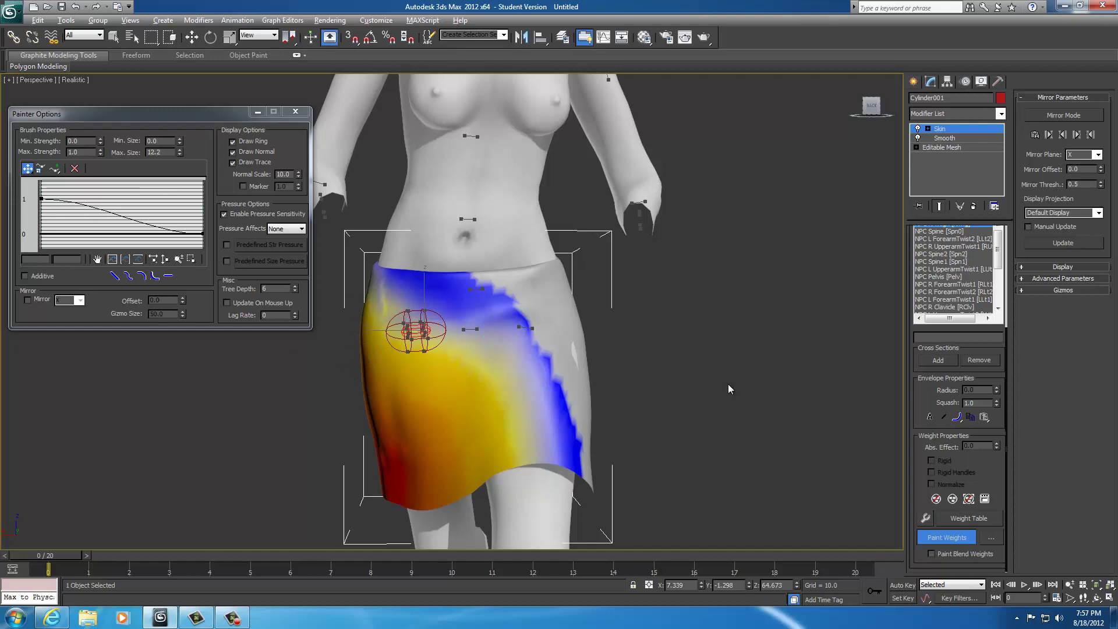
pyautogui.keyDown('alt'); pyautogui.moveTo(726, 384); pyautogui.dragTo(591, 399, button='middle'); pyautogui.keyUp('alt')
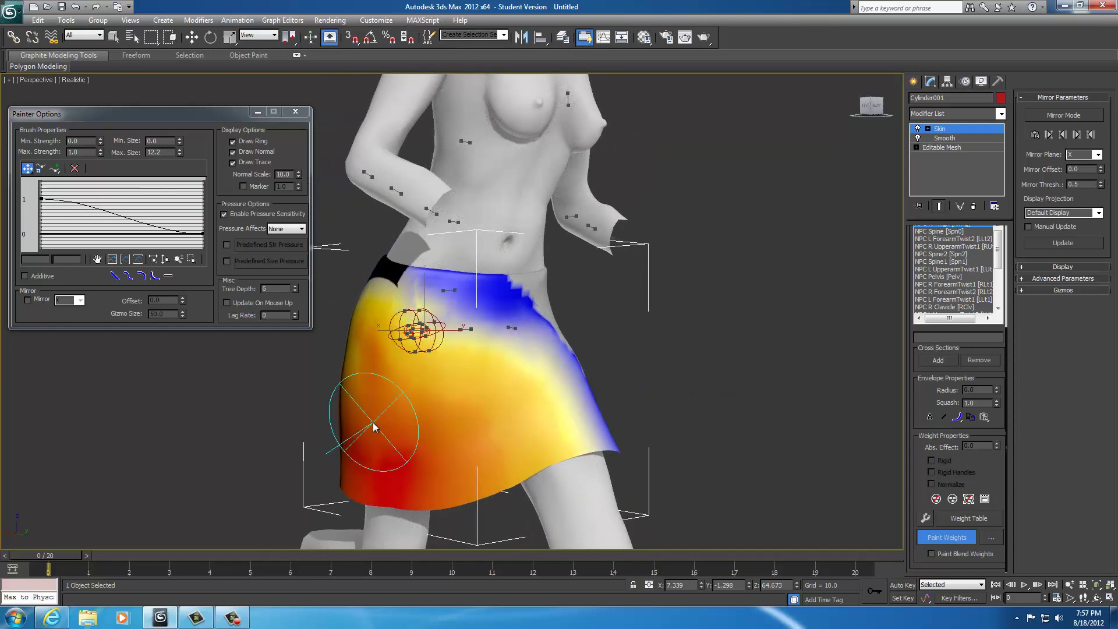
# - Try painting right thigh bone weight along the skirt's hem at maximum strength 1.0 with blending off
pyautogui.moveTo(370, 429); pyautogui.dragTo(348, 443)
pyautogui.keyDown('alt'); pyautogui.moveTo(559, 420); pyautogui.dragTo(578, 442, button='middle'); pyautogui.keyUp('alt')
pyautogui.moveTo(346, 476); pyautogui.dragTo(419, 483)
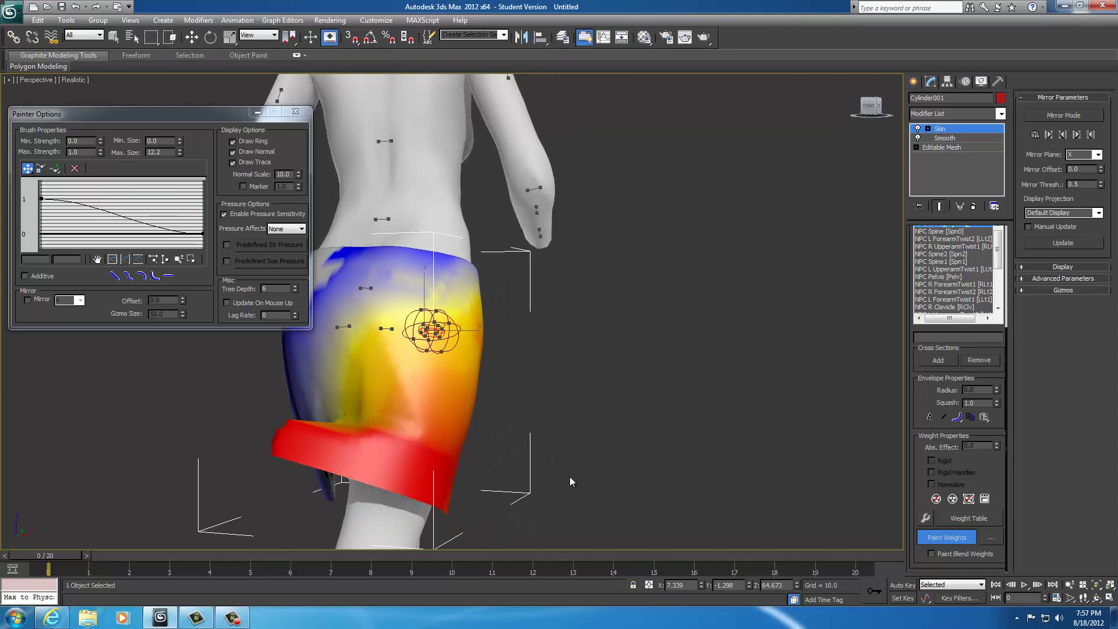
pyautogui.moveTo(569, 477)
pyautogui.keyDown('alt'); pyautogui.mouseDown(button='middle')
pyautogui.moveTo(736, 462)
pyautogui.moveTo(575, 485)
pyautogui.mouseUp(button='middle'); pyautogui.keyUp('alt')
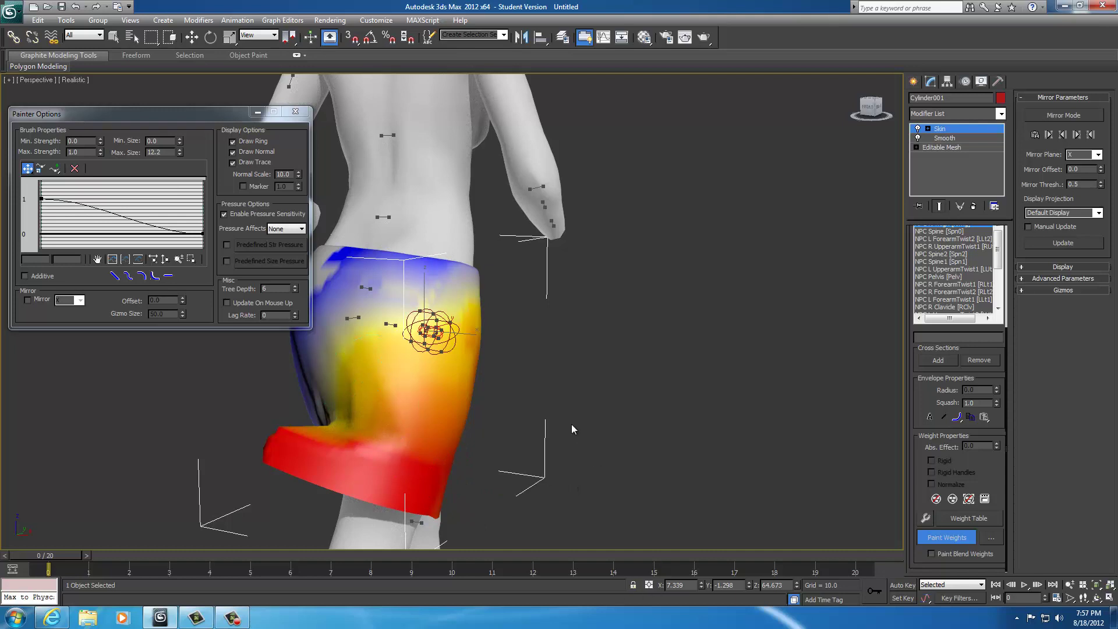
pyautogui.moveTo(571, 429)
pyautogui.keyDown('alt'); pyautogui.mouseDown(button='middle')
pyautogui.moveTo(534, 430)
pyautogui.moveTo(588, 431)
pyautogui.mouseUp(button='middle'); pyautogui.keyUp('alt')
# - Set the brush's maximum strength to 0.02 and paint right thigh bone weight along the skirt's lower edge
pyautogui.moveTo(83, 152); pyautogui.dragTo(56, 155)
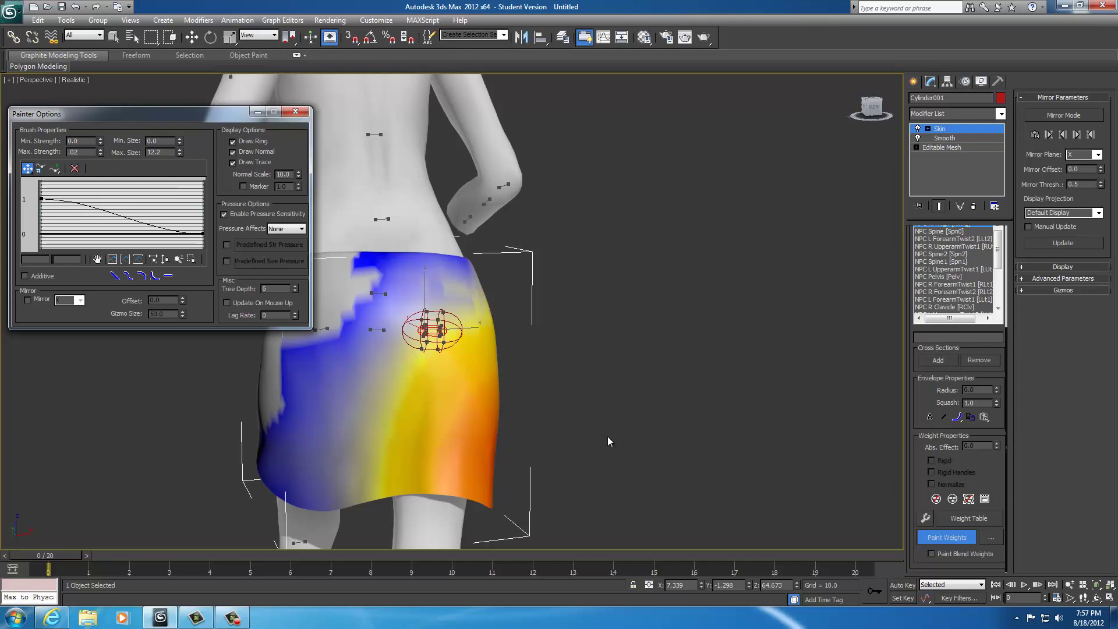
pyautogui.moveTo(610, 434)
pyautogui.keyDown('alt'); pyautogui.mouseDown(button='middle')
pyautogui.moveTo(650, 423)
pyautogui.moveTo(488, 427)
pyautogui.moveTo(610, 466)
pyautogui.moveTo(611, 415)
pyautogui.mouseUp(button='middle'); pyautogui.keyUp('alt')
pyautogui.scroll(2, 629, 487)
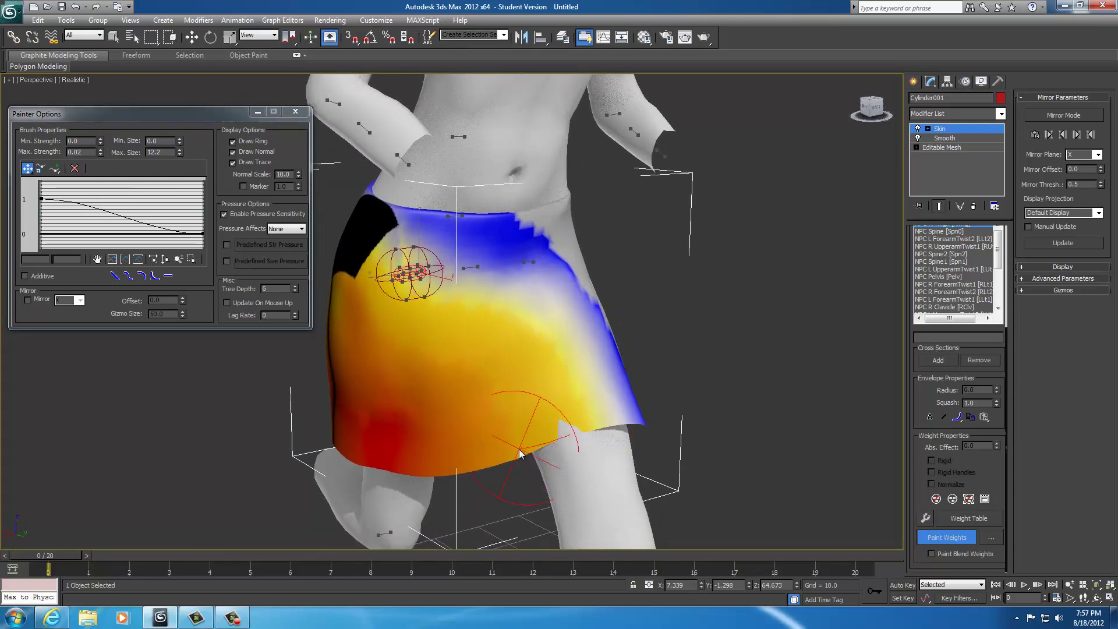
pyautogui.moveTo(599, 460)
pyautogui.keyDown('alt'); pyautogui.mouseDown(button='middle')
pyautogui.moveTo(537, 476)
pyautogui.moveTo(603, 476)
pyautogui.moveTo(604, 464)
pyautogui.moveTo(607, 477)
pyautogui.mouseUp(button='middle'); pyautogui.keyUp('alt')
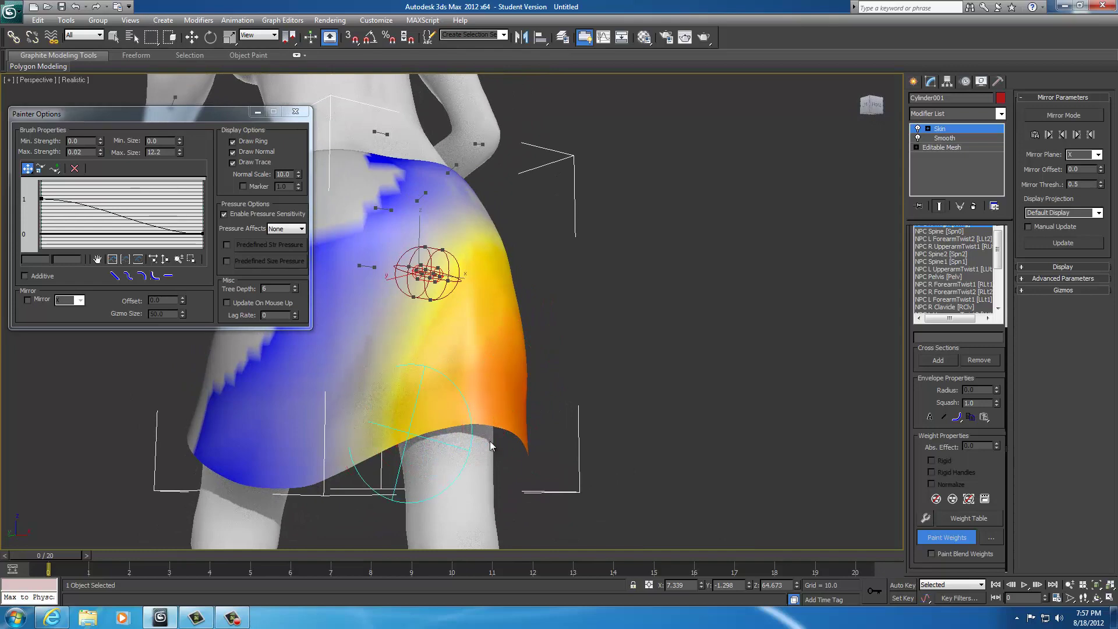
pyautogui.moveTo(537, 444)
pyautogui.keyDown('alt'); pyautogui.mouseDown(button='middle')
pyautogui.moveTo(642, 439)
pyautogui.moveTo(547, 442)
pyautogui.moveTo(675, 466)
pyautogui.moveTo(632, 472)
pyautogui.moveTo(753, 439)
pyautogui.moveTo(674, 442)
pyautogui.moveTo(700, 428)
pyautogui.mouseUp(button='middle'); pyautogui.keyUp('alt')
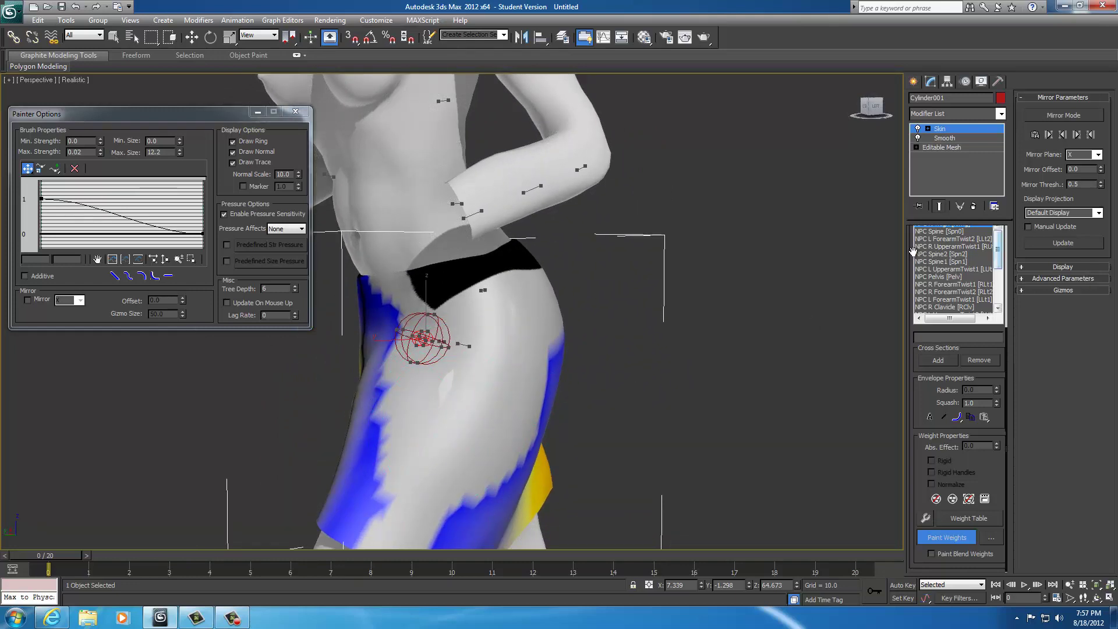
# - Select the NPC L Thigh bone and paint its weight over the left thigh area of the skirt at 0.02 strength
pyautogui.click(967, 239)
pyautogui.press('Down')
pyautogui.press('Down')
pyautogui.press('Down')
pyautogui.press('Down')
pyautogui.press('Down')
pyautogui.press('Down')
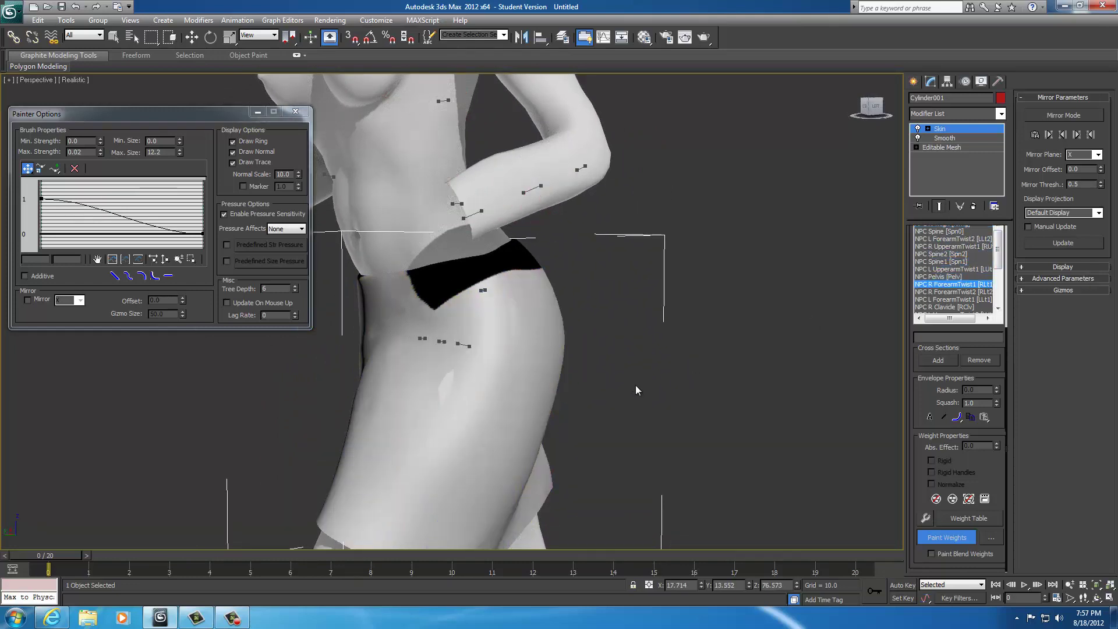
pyautogui.press('Down')
pyautogui.press('Down')
pyautogui.press('Down')
pyautogui.press('Down')
pyautogui.press('Down')
pyautogui.press('Down')
pyautogui.press('Down')
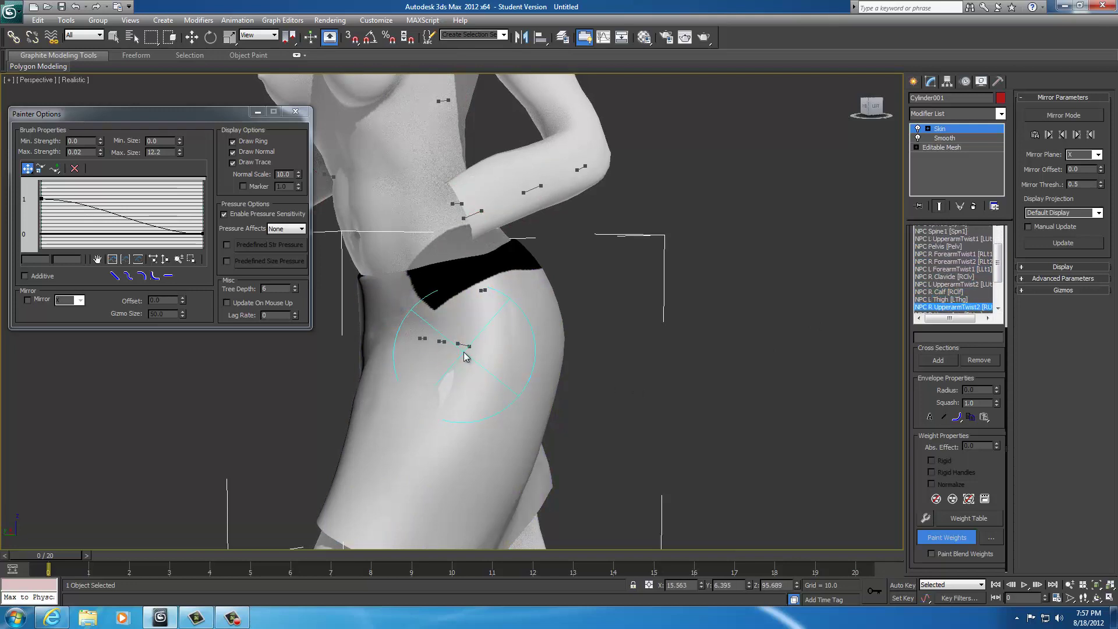
pyautogui.press('Up')
pyautogui.moveTo(651, 383)
pyautogui.keyDown('alt'); pyautogui.mouseDown(button='middle')
pyautogui.moveTo(736, 385)
pyautogui.moveTo(553, 389)
pyautogui.moveTo(537, 410)
pyautogui.mouseUp(button='middle'); pyautogui.keyUp('alt')
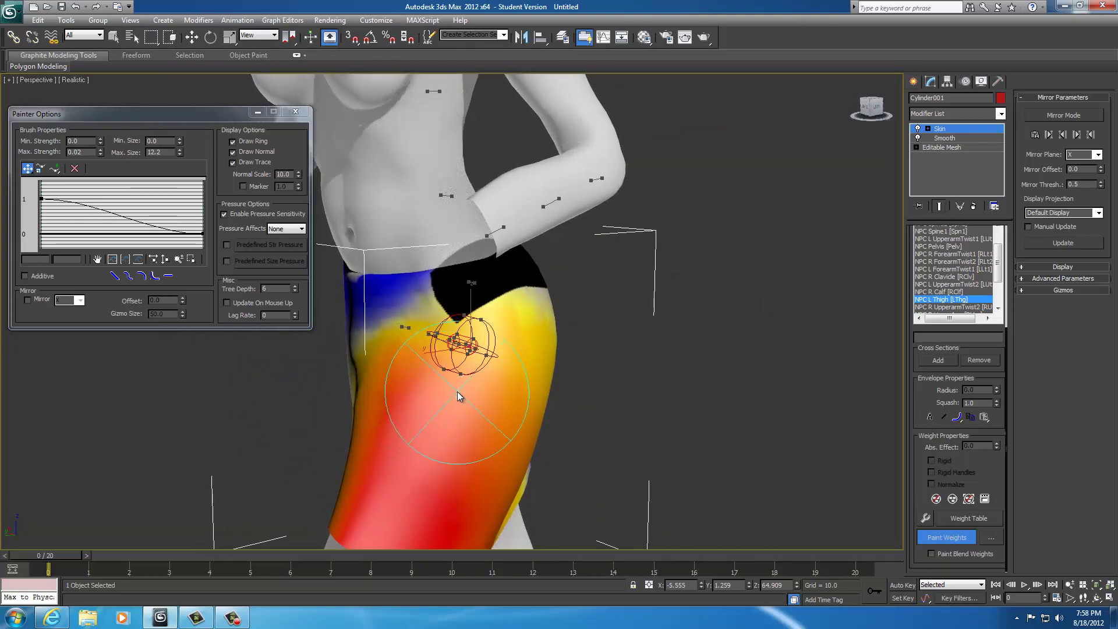
pyautogui.moveTo(577, 432)
pyautogui.keyDown('alt'); pyautogui.mouseDown(button='middle')
pyautogui.moveTo(756, 435)
pyautogui.moveTo(718, 423)
pyautogui.moveTo(573, 424)
pyautogui.moveTo(640, 433)
pyautogui.mouseUp(button='middle'); pyautogui.keyUp('alt')
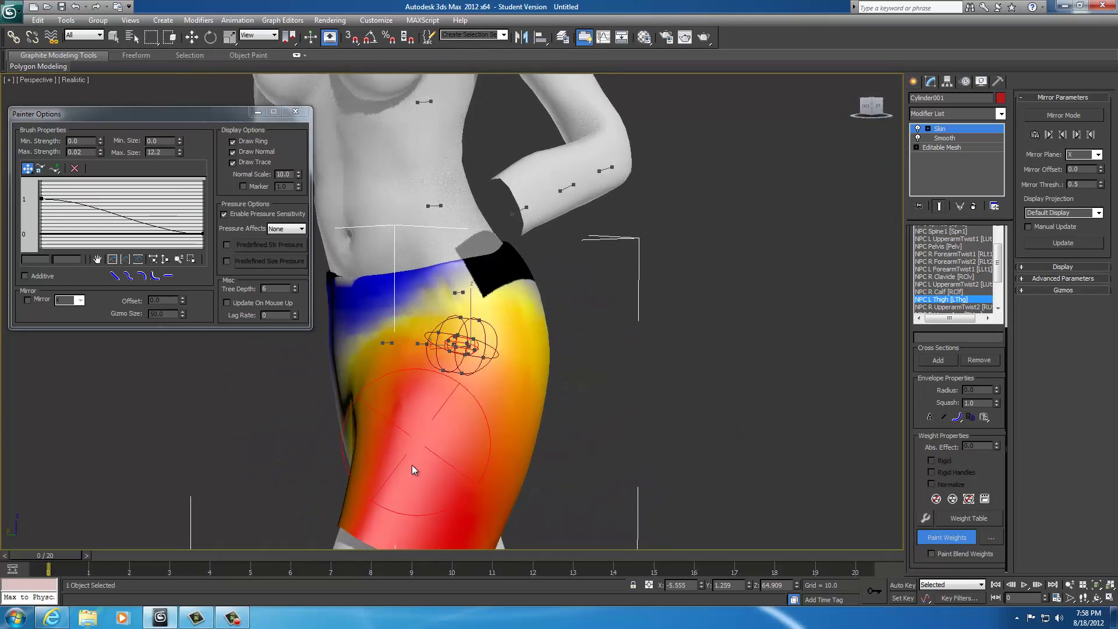
pyautogui.moveTo(649, 382)
pyautogui.keyDown('alt'); pyautogui.mouseDown(button='middle')
pyautogui.moveTo(709, 386)
pyautogui.moveTo(613, 369)
pyautogui.moveTo(615, 386)
pyautogui.moveTo(548, 384)
pyautogui.moveTo(357, 328)
pyautogui.mouseUp(button='middle'); pyautogui.keyUp('alt')
# - Paint left thigh bone weight down the skirt's front left side with maximum strength 1 and Paint Blend Weights on
pyautogui.moveTo(87, 152); pyautogui.dragTo(36, 163)
pyautogui.write('1')
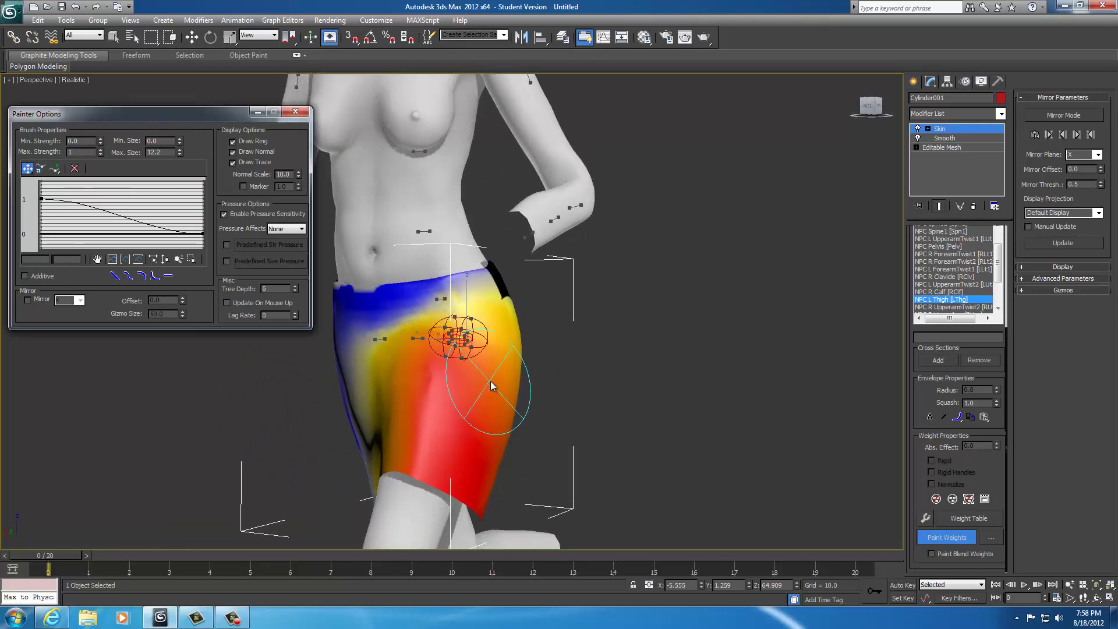
pyautogui.click(932, 554)
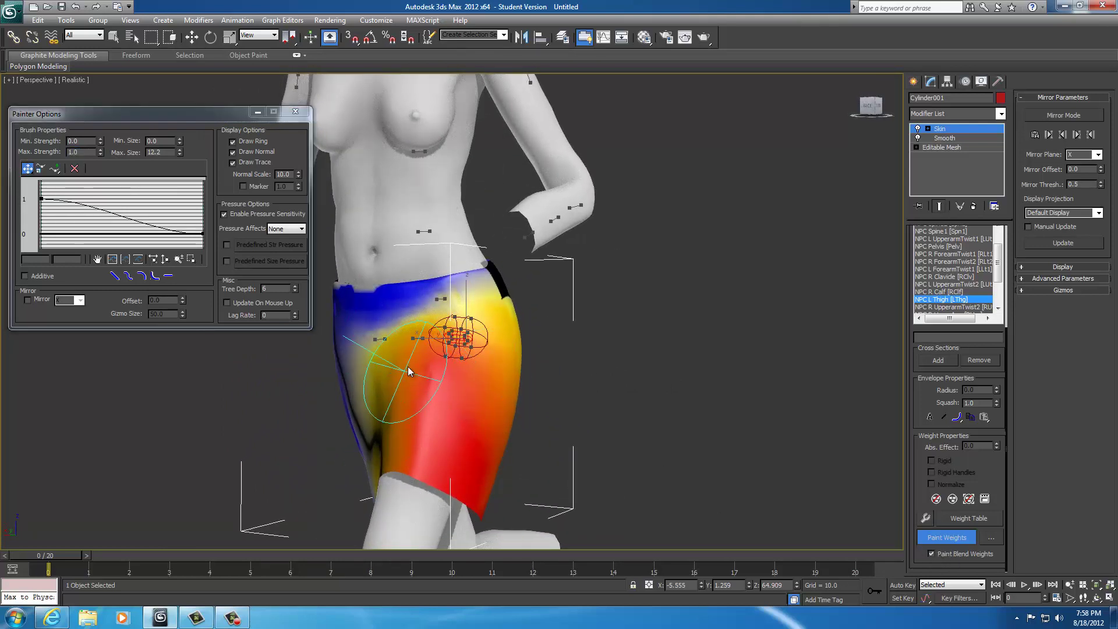
pyautogui.moveTo(609, 377)
pyautogui.keyDown('alt'); pyautogui.mouseDown(button='middle')
pyautogui.moveTo(522, 375)
pyautogui.moveTo(722, 382)
pyautogui.moveTo(633, 382)
pyautogui.mouseUp(button='middle'); pyautogui.keyUp('alt')
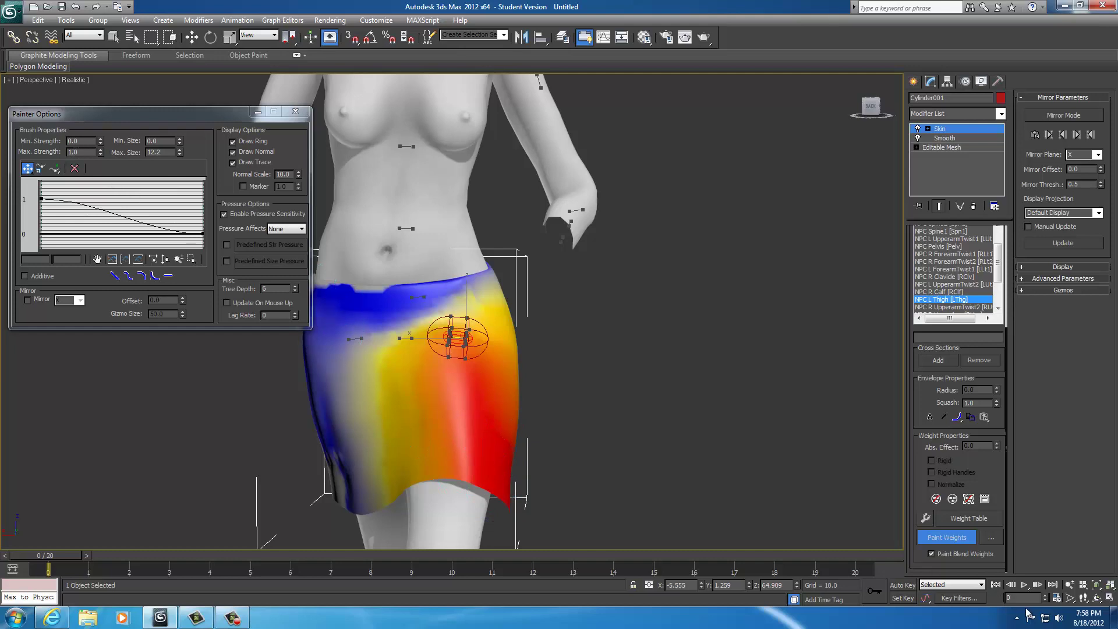
pyautogui.moveTo(453, 386)
pyautogui.mouseDown()
pyautogui.moveTo(468, 372)
pyautogui.moveTo(469, 462)
pyautogui.moveTo(417, 380)
pyautogui.moveTo(489, 453)
pyautogui.mouseUp()
pyautogui.moveTo(746, 424)
pyautogui.keyDown('alt'); pyautogui.mouseDown(button='middle')
pyautogui.moveTo(540, 429)
pyautogui.moveTo(518, 439)
pyautogui.moveTo(644, 444)
pyautogui.moveTo(739, 428)
pyautogui.mouseUp(button='middle'); pyautogui.keyUp('alt')
pyautogui.moveTo(637, 475); pyautogui.dragTo(658, 415, button='middle')
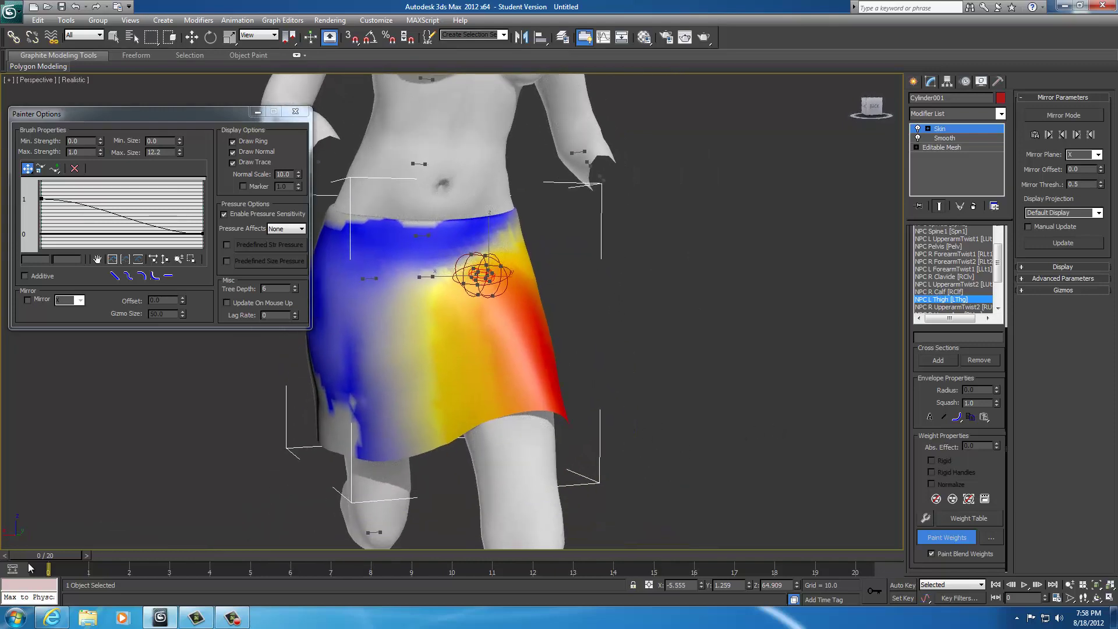
# - Set the brush's maximum strength to 0.02 and turn off Paint Blend Weights
pyautogui.doubleClick(82, 150)
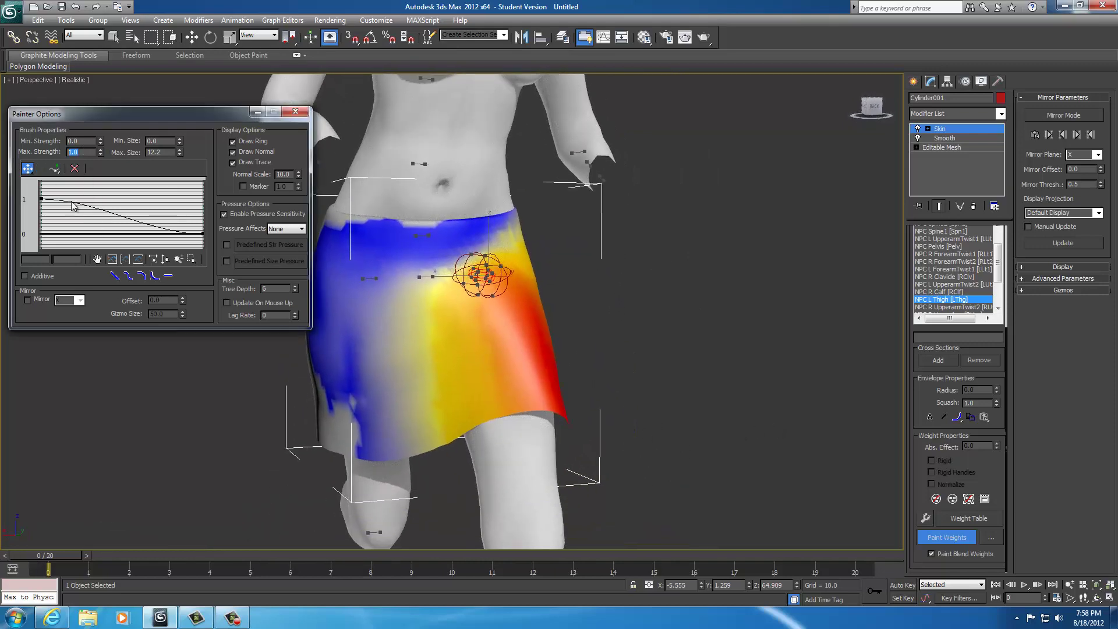
pyautogui.write('..02')
pyautogui.click(952, 556)
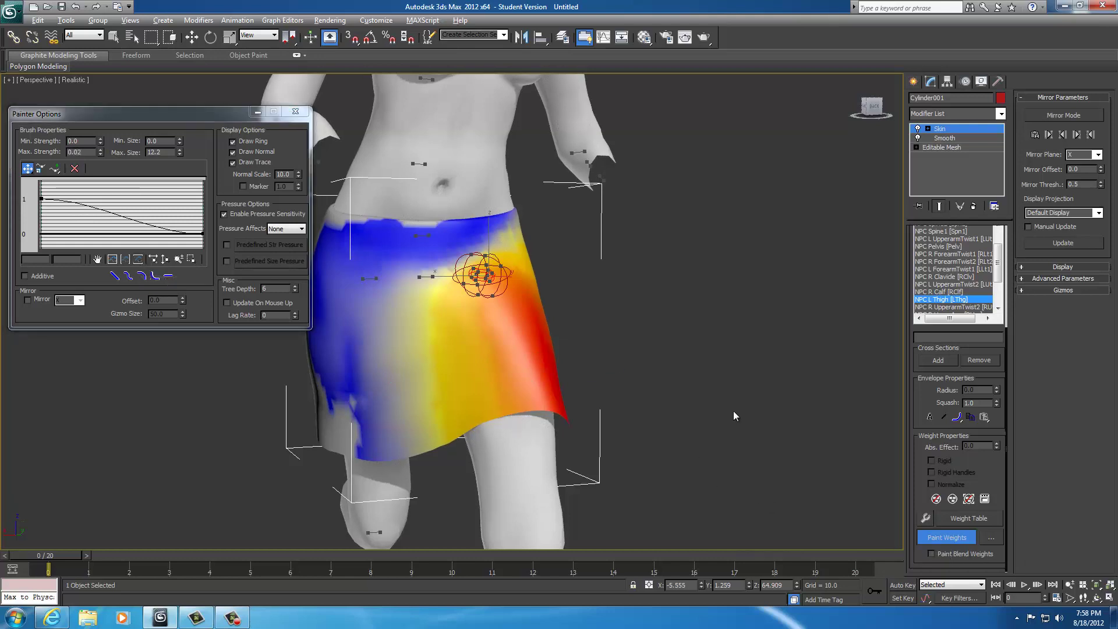
pyautogui.moveTo(734, 415); pyautogui.dragTo(668, 452, button='middle')
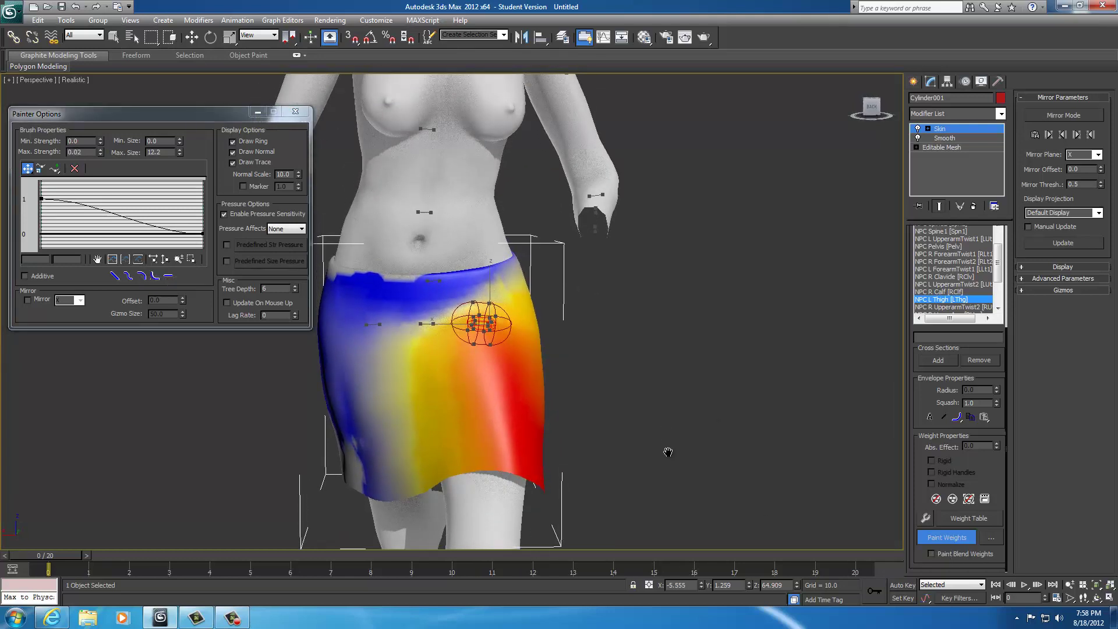
# - Move the animation to frame 6, turn Paint Weights back on and inspect the right thigh poking through the skirt
pyautogui.click(82, 558)
pyautogui.moveTo(101, 560); pyautogui.dragTo(291, 569)
pyautogui.click(947, 537)
pyautogui.scroll(5, 458, 478)
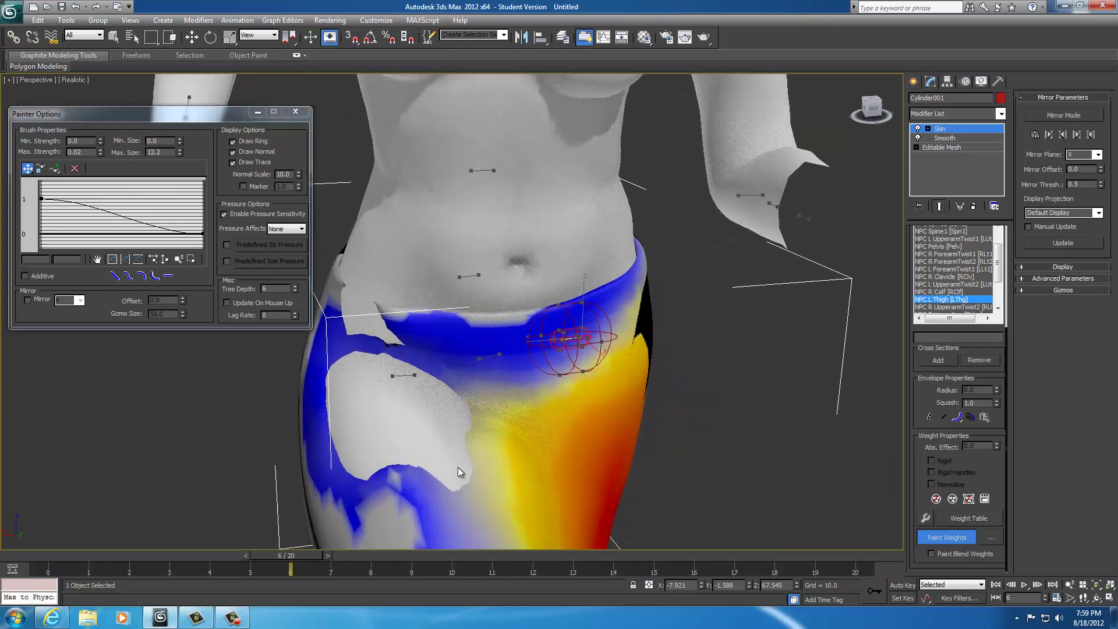
pyautogui.keyDown('alt'); pyautogui.moveTo(453, 469); pyautogui.dragTo(509, 467, button='middle'); pyautogui.keyUp('alt')
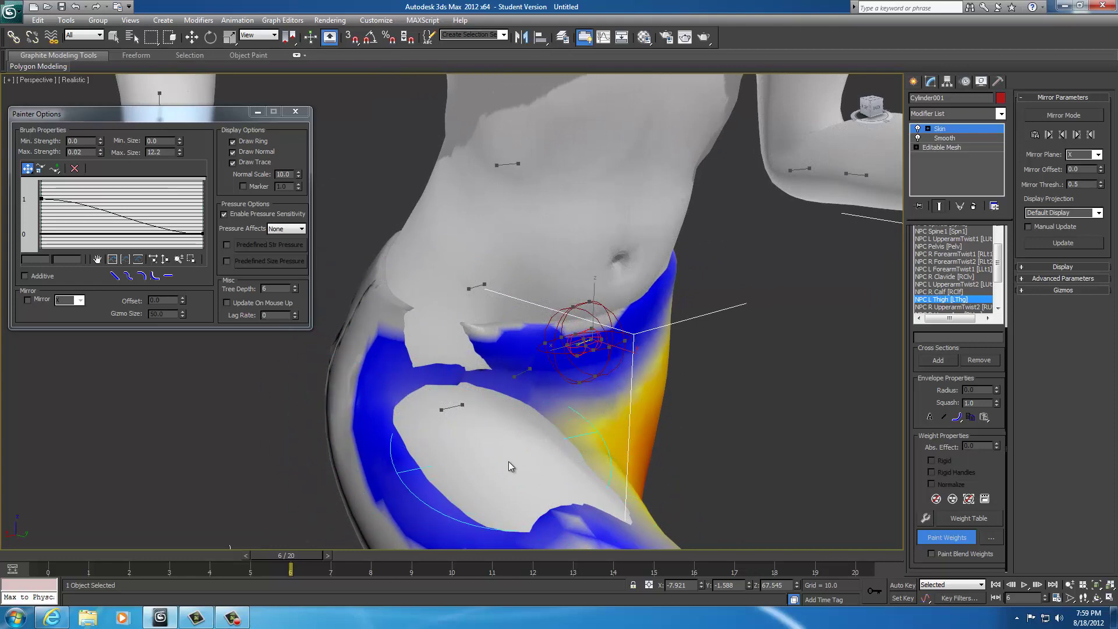
pyautogui.moveTo(513, 470)
pyautogui.mouseDown(button='middle')
pyautogui.moveTo(466, 446)
pyautogui.moveTo(604, 452)
pyautogui.moveTo(533, 455)
pyautogui.moveTo(574, 391)
pyautogui.moveTo(559, 389)
pyautogui.mouseUp(button='middle')
pyautogui.scroll(-5, 451, 431)
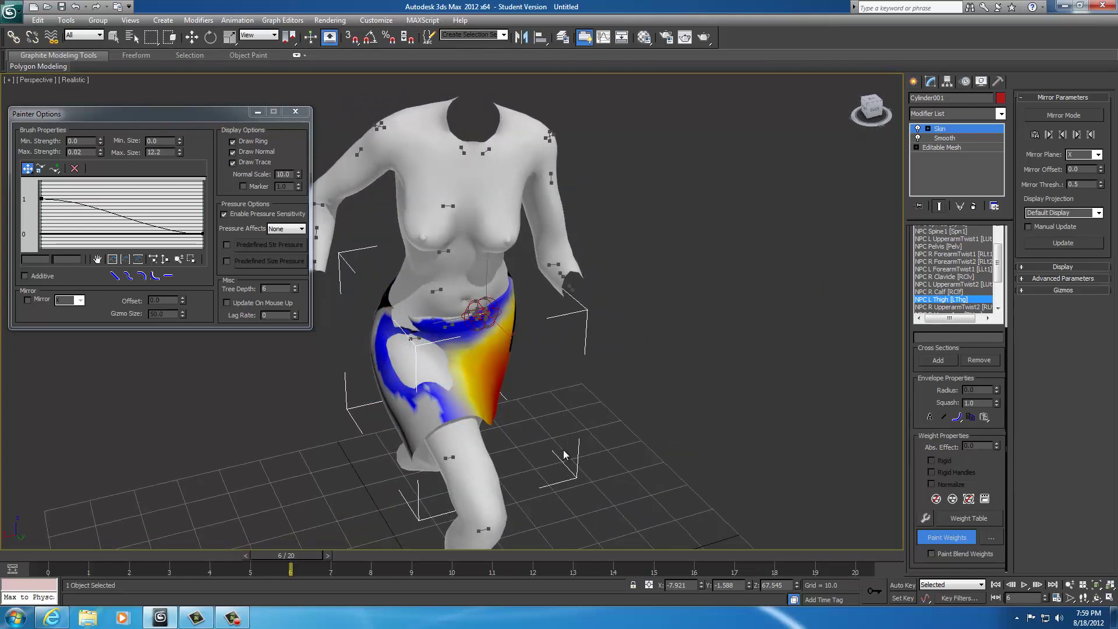
pyautogui.scroll(6, 558, 406)
pyautogui.keyDown('alt'); pyautogui.moveTo(552, 422); pyautogui.dragTo(584, 417, button='middle'); pyautogui.keyUp('alt')
# - Select the NPC Pelvis bone and paint its weight over the skirt's right hip area, reducing the brush's maximum size to 6.0
pyautogui.click(956, 291)
pyautogui.press('Up')
pyautogui.press('Up')
pyautogui.press('Up')
pyautogui.press('Up')
pyautogui.press('Up')
pyautogui.press('Up')
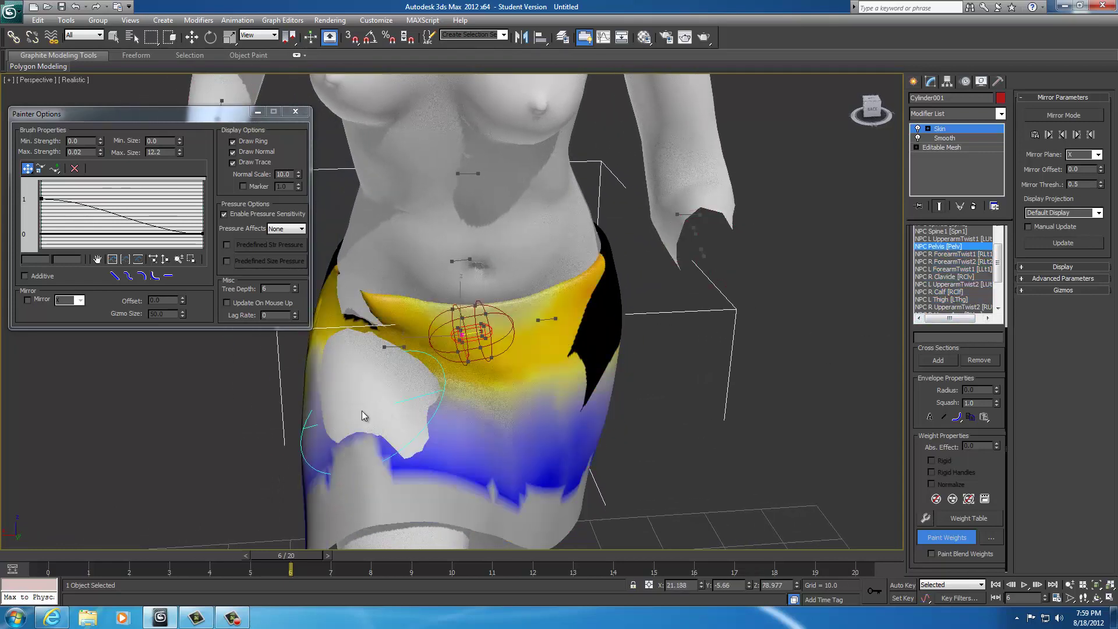
pyautogui.moveTo(369, 330); pyautogui.dragTo(421, 355)
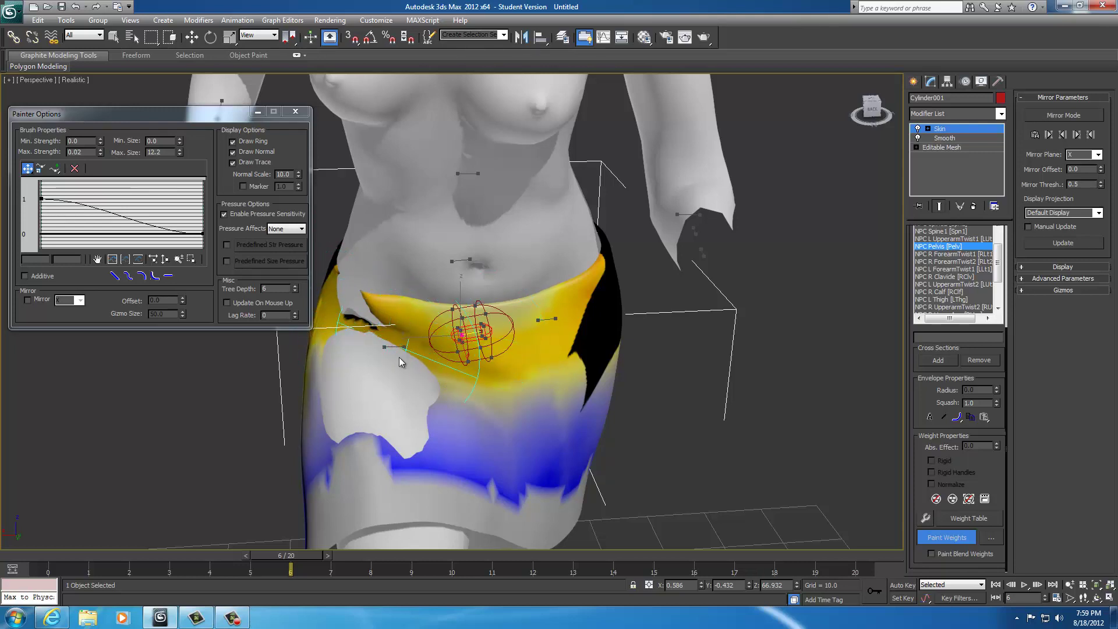
pyautogui.keyDown('ctrl'); pyautogui.keyDown('shift'); pyautogui.moveTo(364, 398); pyautogui.dragTo(383, 430); pyautogui.keyUp('shift'); pyautogui.keyUp('ctrl')
pyautogui.moveTo(383, 431)
pyautogui.keyDown('alt'); pyautogui.mouseDown(button='middle')
pyautogui.moveTo(417, 350)
pyautogui.moveTo(438, 407)
pyautogui.mouseUp(button='middle'); pyautogui.keyUp('alt')
pyautogui.scroll(4, 439, 403)
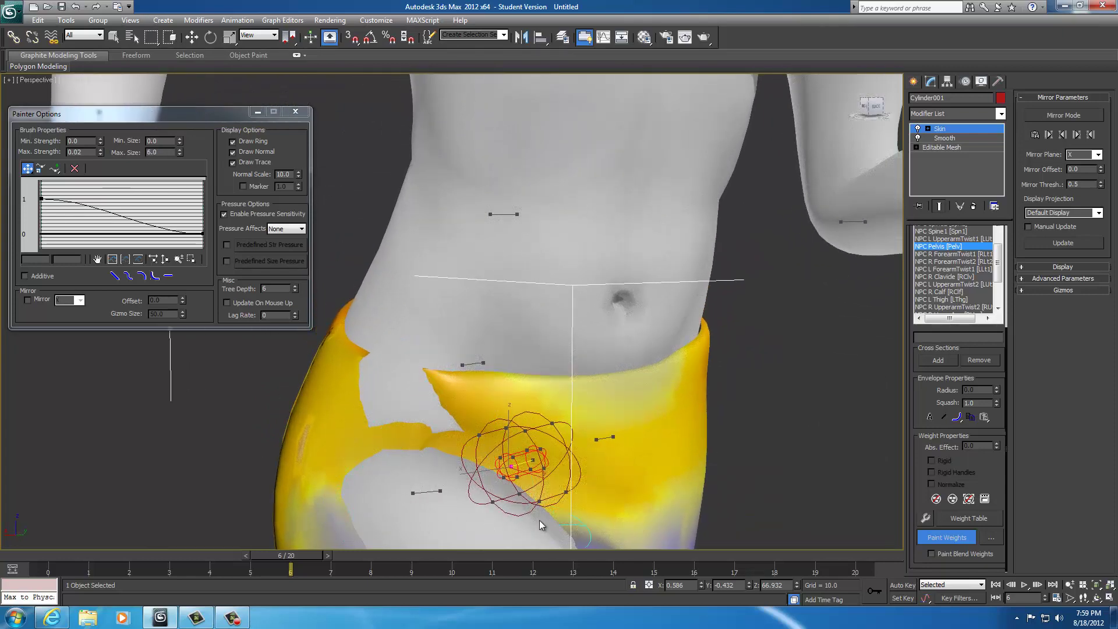
pyautogui.keyDown('alt'); pyautogui.moveTo(495, 489); pyautogui.dragTo(438, 418, button='middle'); pyautogui.keyUp('alt')
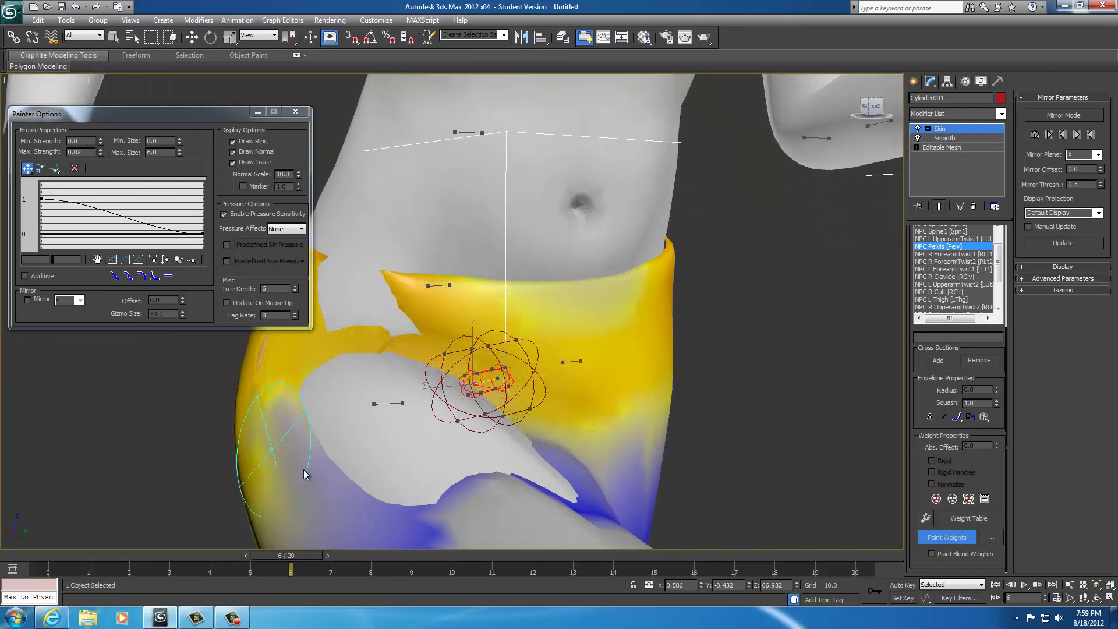
pyautogui.keyDown('alt'); pyautogui.moveTo(325, 414); pyautogui.dragTo(439, 397, button='middle'); pyautogui.keyUp('alt')
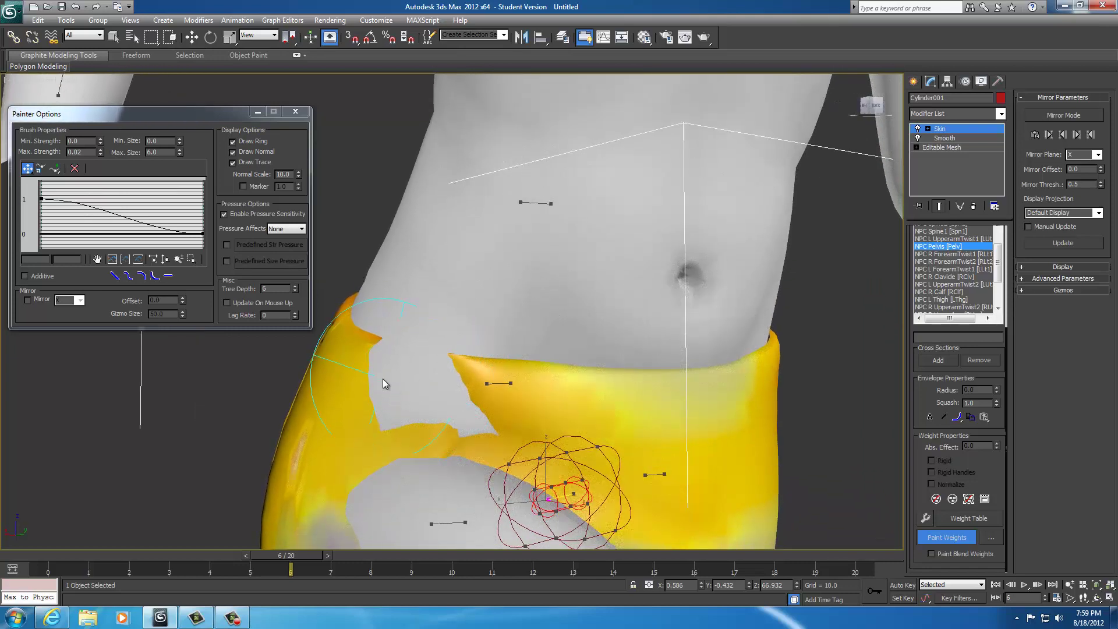
# - Reduce the brush's maximum size to 3.9 and paint pelvis weight over the gap at the right side of the waistband
pyautogui.moveTo(409, 389)
pyautogui.keyDown('ctrl'); pyautogui.keyDown('shift'); pyautogui.mouseDown()
pyautogui.moveTo(414, 409)
pyautogui.moveTo(490, 425)
pyautogui.mouseUp(); pyautogui.keyUp('shift'); pyautogui.keyUp('ctrl')
pyautogui.moveTo(396, 384); pyautogui.dragTo(424, 397)
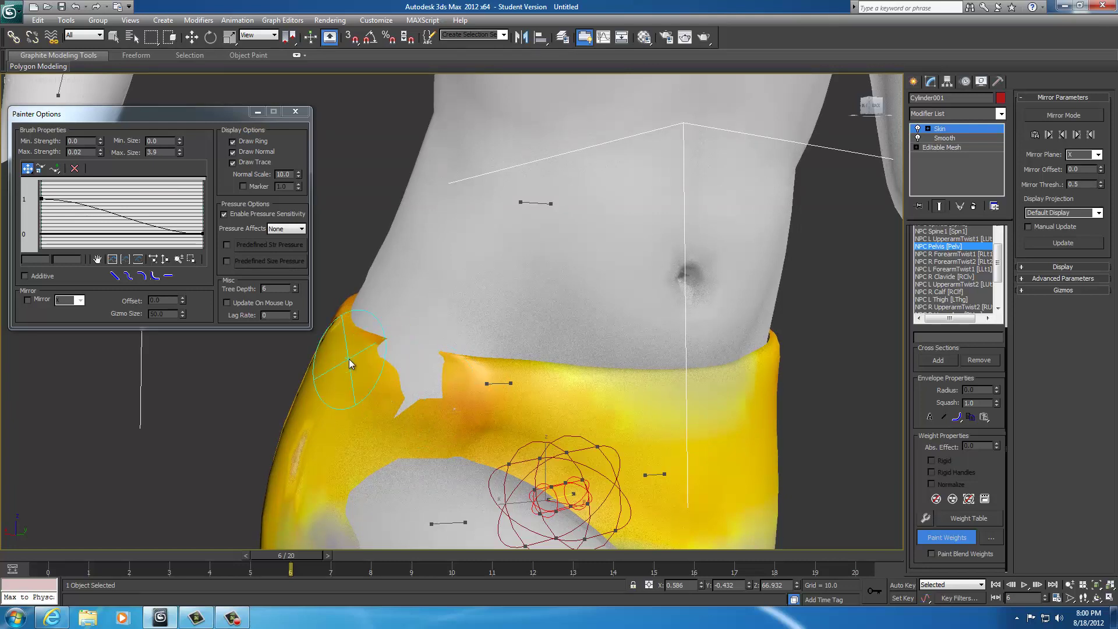
pyautogui.moveTo(354, 361)
pyautogui.mouseDown()
pyautogui.moveTo(387, 361)
pyautogui.moveTo(376, 347)
pyautogui.moveTo(411, 359)
pyautogui.moveTo(396, 344)
pyautogui.moveTo(408, 358)
pyautogui.moveTo(433, 354)
pyautogui.moveTo(422, 372)
pyautogui.moveTo(443, 401)
pyautogui.mouseUp()
pyautogui.moveTo(550, 439)
pyautogui.keyDown('alt'); pyautogui.mouseDown(button='middle')
pyautogui.moveTo(639, 474)
pyautogui.moveTo(474, 410)
pyautogui.moveTo(478, 423)
pyautogui.mouseUp(button='middle'); pyautogui.keyUp('alt')
pyautogui.moveTo(420, 460)
pyautogui.keyDown('alt'); pyautogui.mouseDown(button='middle')
pyautogui.moveTo(645, 396)
pyautogui.moveTo(512, 372)
pyautogui.moveTo(657, 382)
pyautogui.mouseUp(button='middle'); pyautogui.keyUp('alt')
pyautogui.scroll(-2, 501, 358)
pyautogui.keyDown('alt'); pyautogui.moveTo(501, 358); pyautogui.dragTo(498, 334, button='middle'); pyautogui.keyUp('alt')
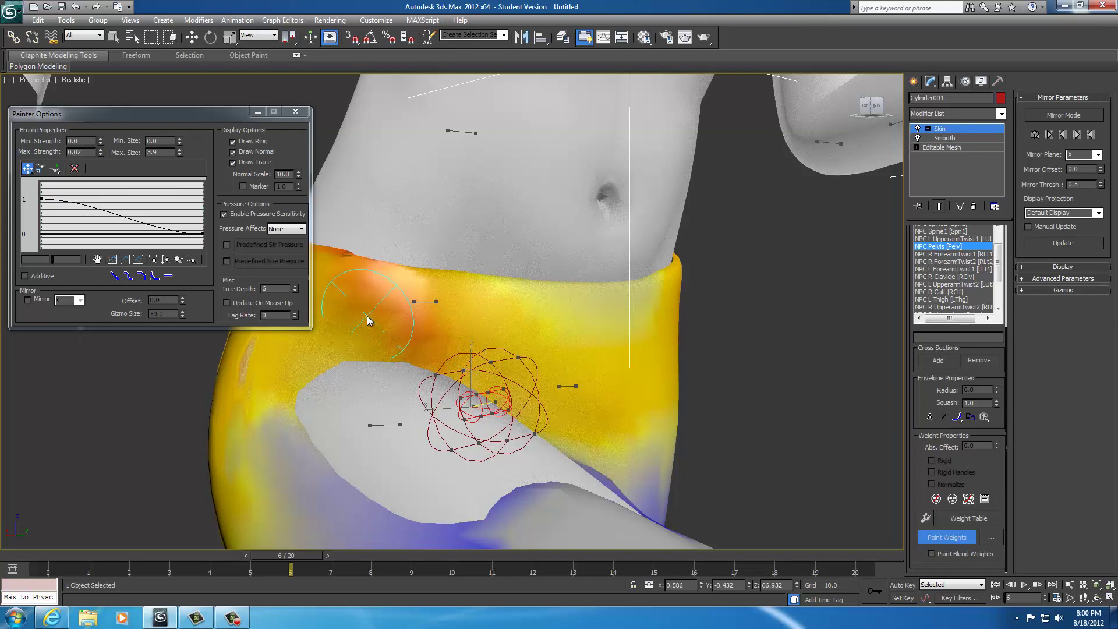
pyautogui.keyDown('alt'); pyautogui.moveTo(469, 337); pyautogui.dragTo(500, 343, button='middle'); pyautogui.keyUp('alt')
# - Step through the bone list to examine which bones influence the skirt around the waistband
pyautogui.moveTo(971, 276); pyautogui.dragTo(938, 293)
pyautogui.press('Down')
pyautogui.press('Down')
pyautogui.press('Down')
pyautogui.press('Down')
pyautogui.press('Down')
pyautogui.press('Down')
pyautogui.press('Down')
pyautogui.press('Down')
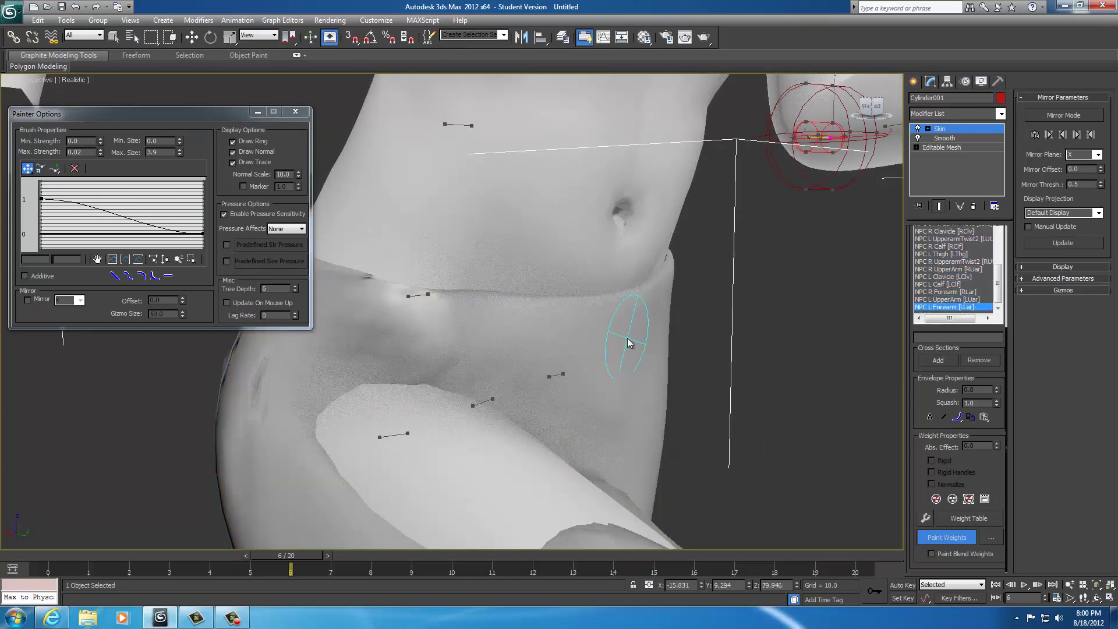
pyautogui.press('Up')
pyautogui.press('Up')
pyautogui.press('Up')
pyautogui.press('Up')
pyautogui.press('Up')
pyautogui.press('Up')
pyautogui.press('Up')
pyautogui.press('Up')
pyautogui.press('Up')
pyautogui.press('Up')
pyautogui.press('Up')
pyautogui.press('Up')
pyautogui.press('Up')
pyautogui.press('Up')
pyautogui.press('Up')
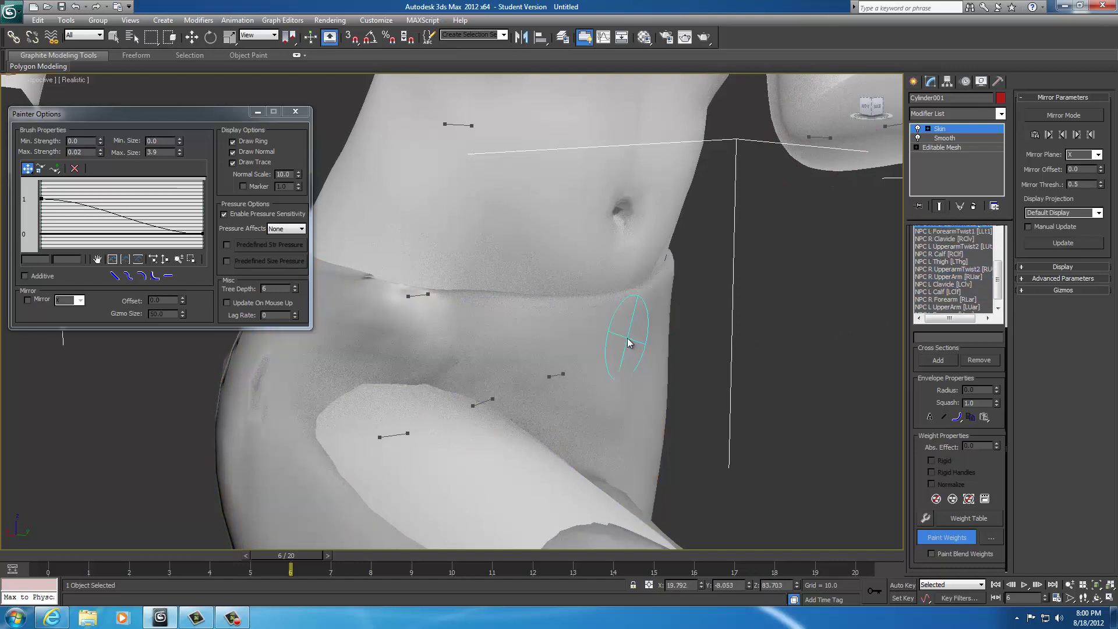
pyautogui.press('Up')
pyautogui.press('Up')
pyautogui.press('Up')
pyautogui.press('Up')
pyautogui.press('Down')
pyautogui.press('Down')
pyautogui.press('Down')
pyautogui.press('Down')
# - Paint NPC Spine1 bone weight at the right side of the skirt's waistband
pyautogui.moveTo(378, 283)
pyautogui.mouseDown()
pyautogui.moveTo(347, 276)
pyautogui.moveTo(402, 295)
pyautogui.mouseUp()
pyautogui.moveTo(569, 356)
pyautogui.keyDown('alt'); pyautogui.mouseDown(button='middle')
pyautogui.moveTo(567, 342)
pyautogui.moveTo(593, 408)
pyautogui.moveTo(574, 367)
pyautogui.moveTo(553, 373)
pyautogui.mouseUp(button='middle'); pyautogui.keyUp('alt')
pyautogui.moveTo(396, 375); pyautogui.dragTo(398, 372)
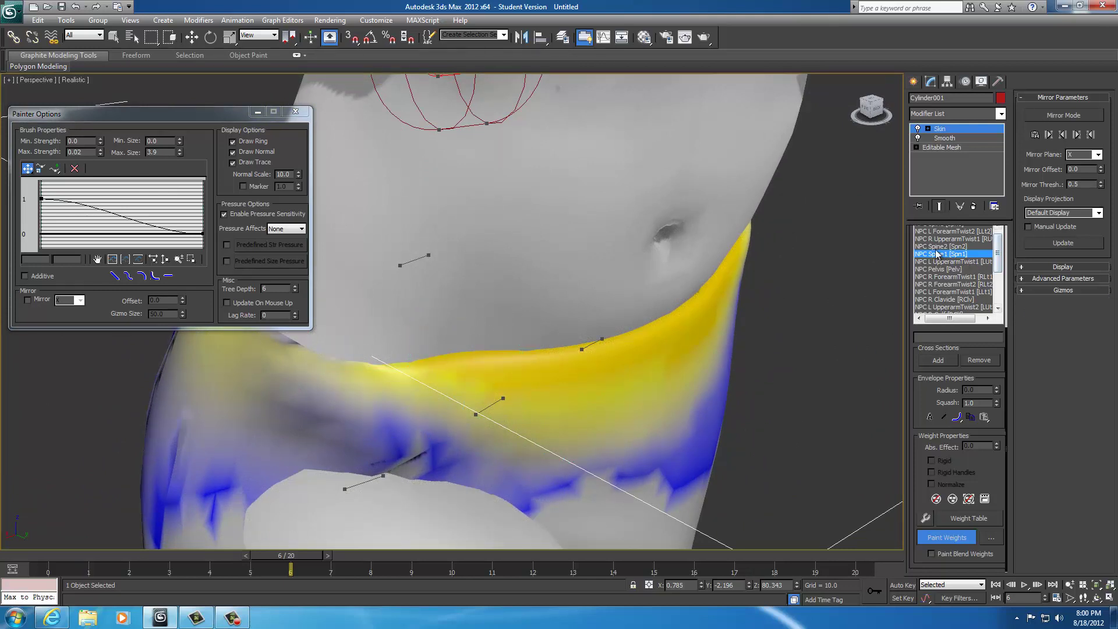
# - Select the NPC Pelvis bone and paint its weight along the waistband's edge at the right hip
pyautogui.click(948, 269)
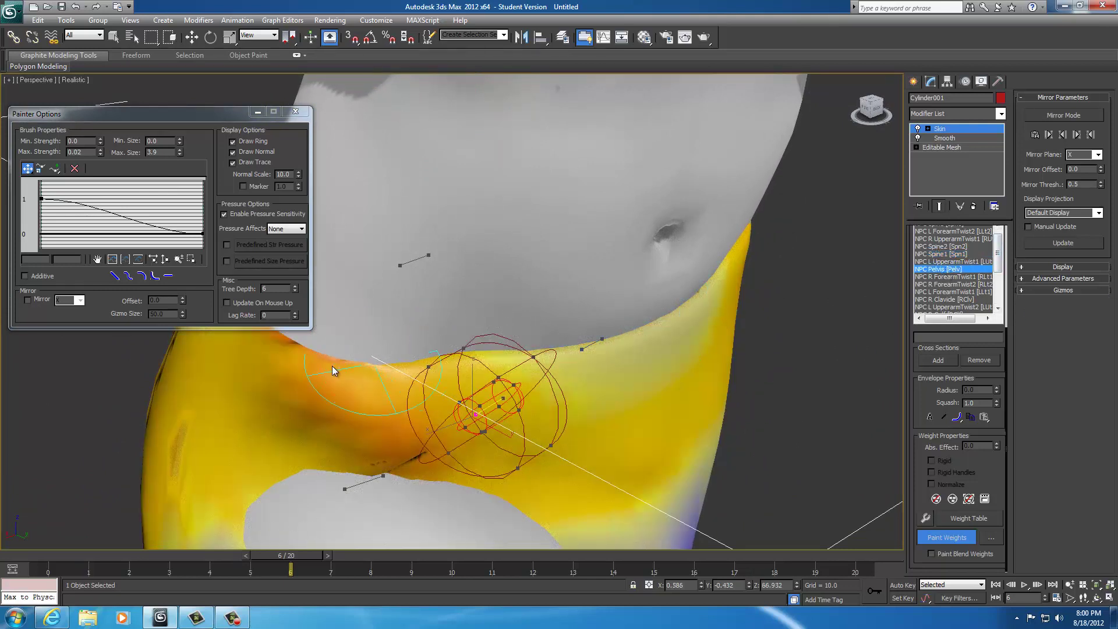
pyautogui.moveTo(330, 366)
pyautogui.mouseDown()
pyautogui.moveTo(429, 371)
pyautogui.moveTo(289, 352)
pyautogui.mouseUp()
pyautogui.moveTo(697, 399)
pyautogui.keyDown('alt'); pyautogui.mouseDown(button='middle')
pyautogui.moveTo(700, 354)
pyautogui.moveTo(739, 358)
pyautogui.moveTo(724, 364)
pyautogui.moveTo(748, 347)
pyautogui.mouseUp(button='middle'); pyautogui.keyUp('alt')
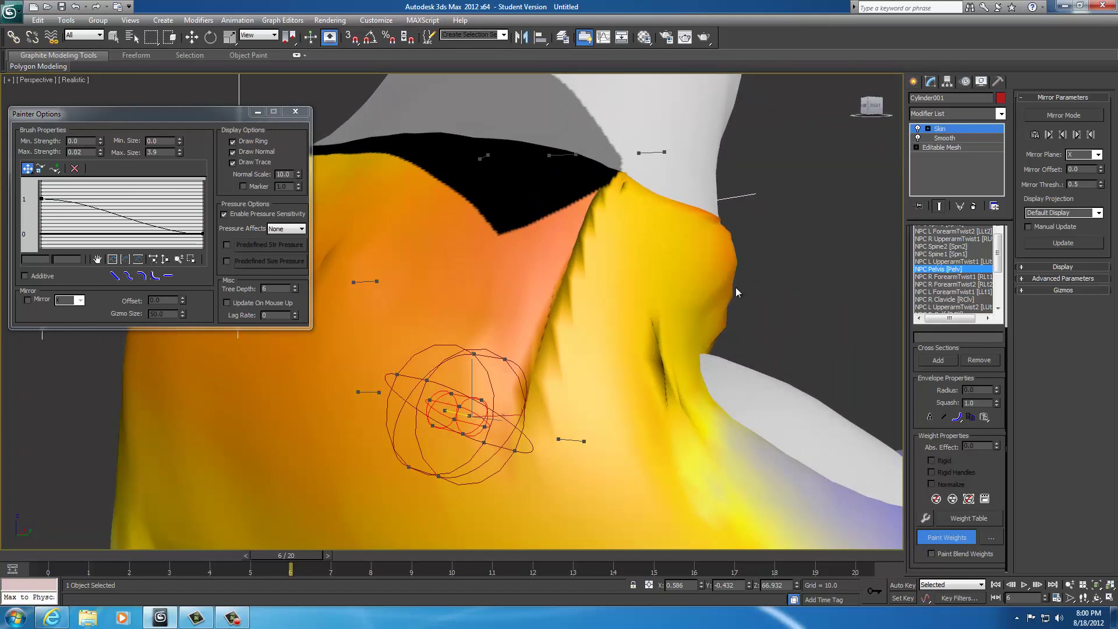
pyautogui.keyDown('alt'); pyautogui.moveTo(816, 302); pyautogui.dragTo(743, 314, button='middle'); pyautogui.keyUp('alt')
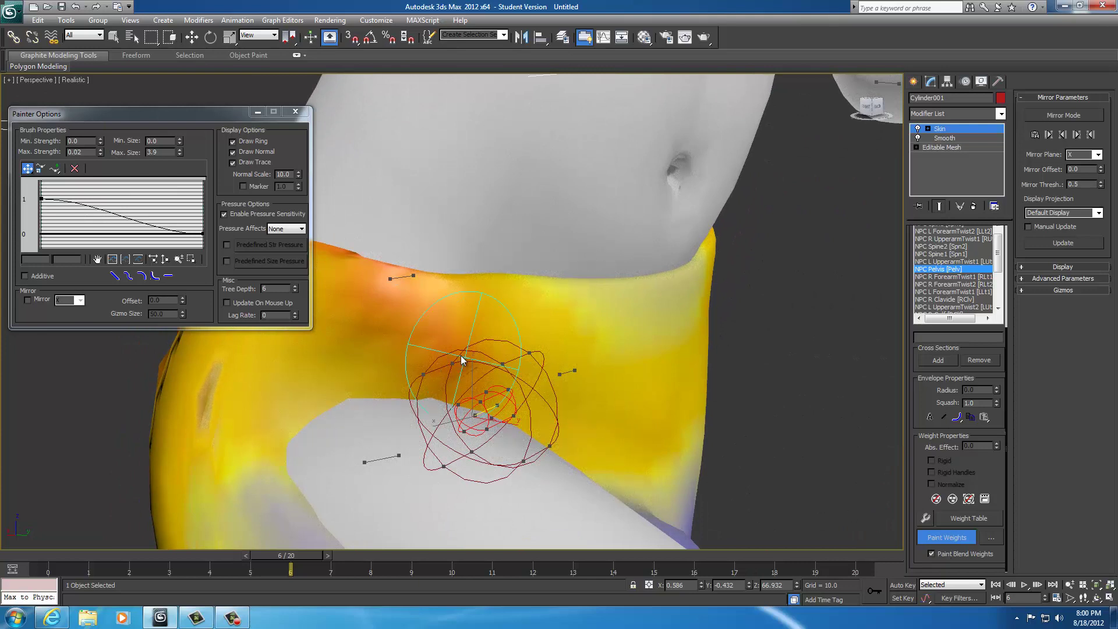
# - Blend the pelvis weights around the right hip with Paint Blend Weights on and the brush's maximum strength at 1.0
pyautogui.doubleClick(79, 152)
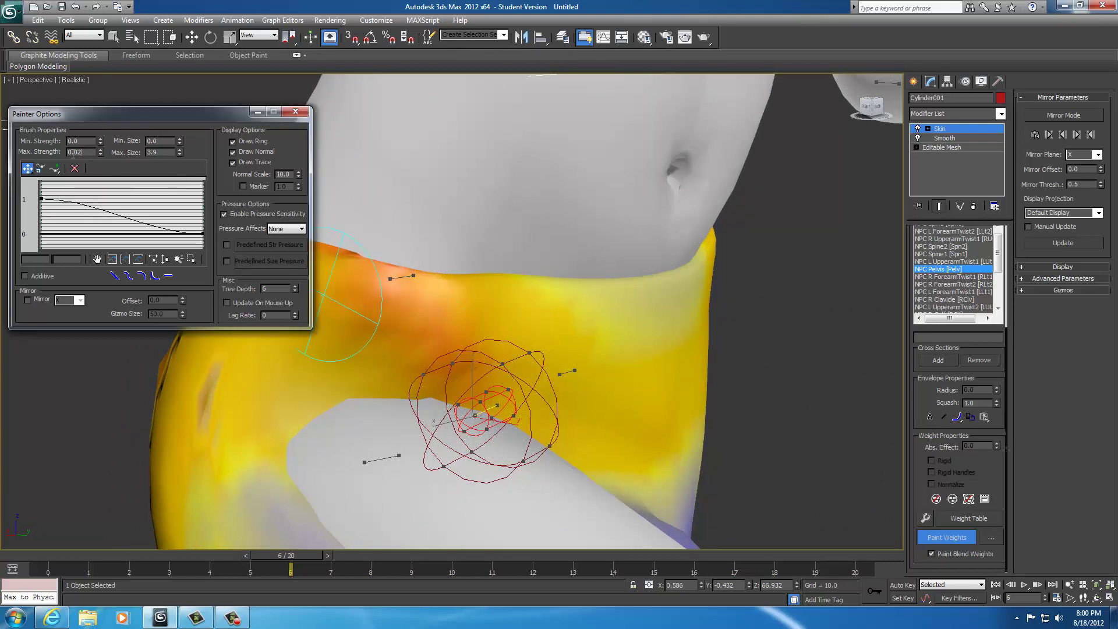
pyautogui.moveTo(592, 388); pyautogui.dragTo(686, 416, button='middle')
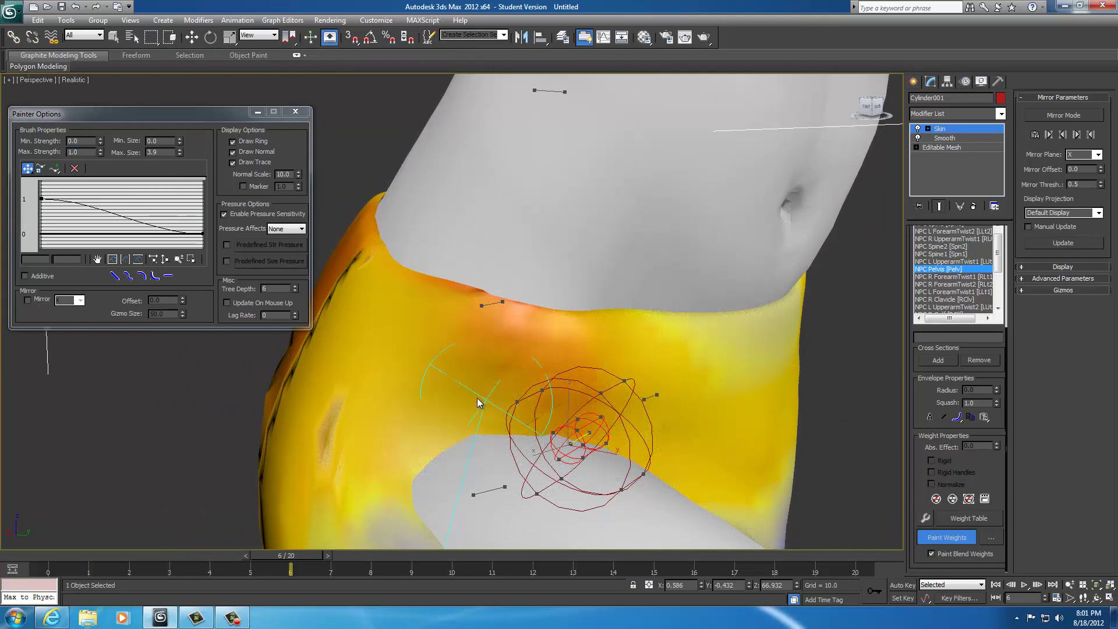
pyautogui.keyDown('alt'); pyautogui.moveTo(748, 428); pyautogui.dragTo(807, 432, button='middle'); pyautogui.keyUp('alt')
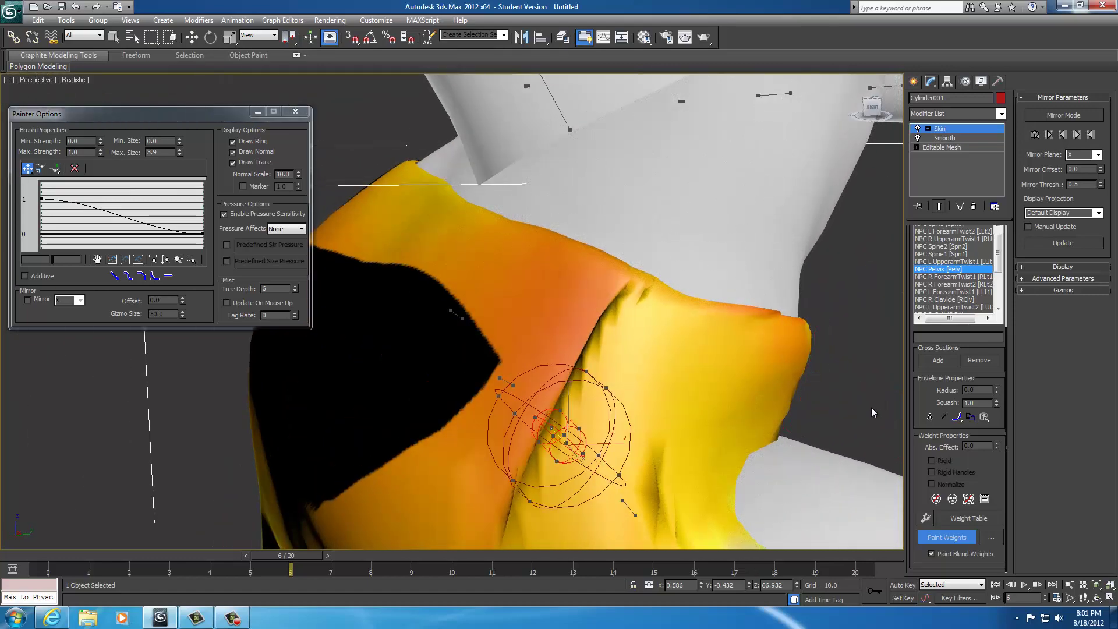
pyautogui.keyDown('alt'); pyautogui.moveTo(869, 407); pyautogui.dragTo(795, 403, button='middle'); pyautogui.keyUp('alt')
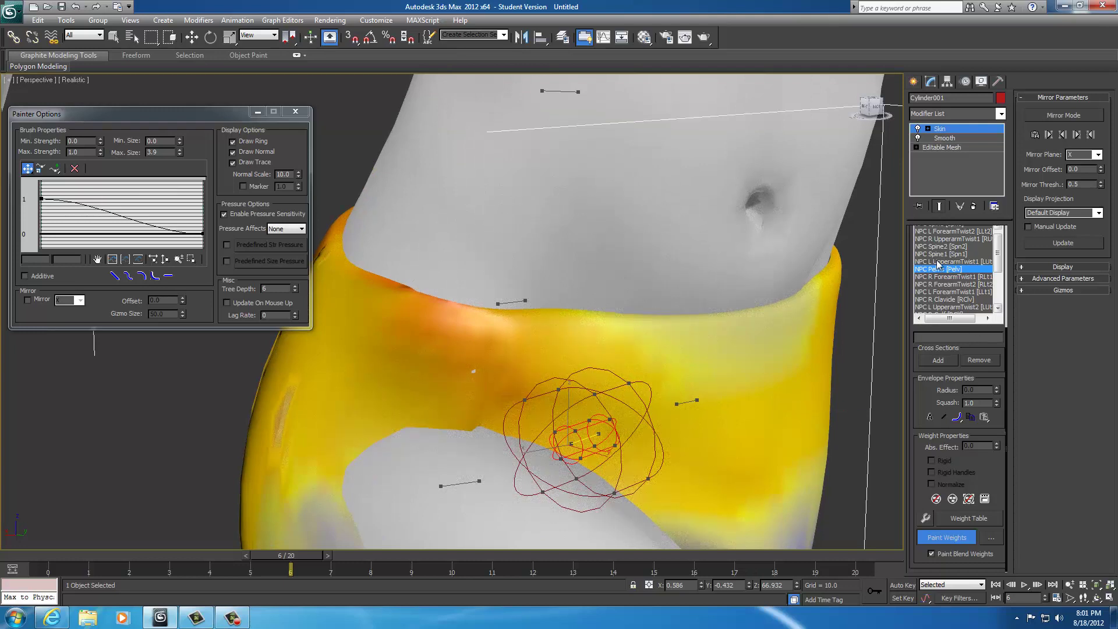
# - Turn off Paint Blend Weights and set the brush's maximum strength to 0.02 and its maximum size to 8.5
pyautogui.click(937, 552)
pyautogui.click(91, 153)
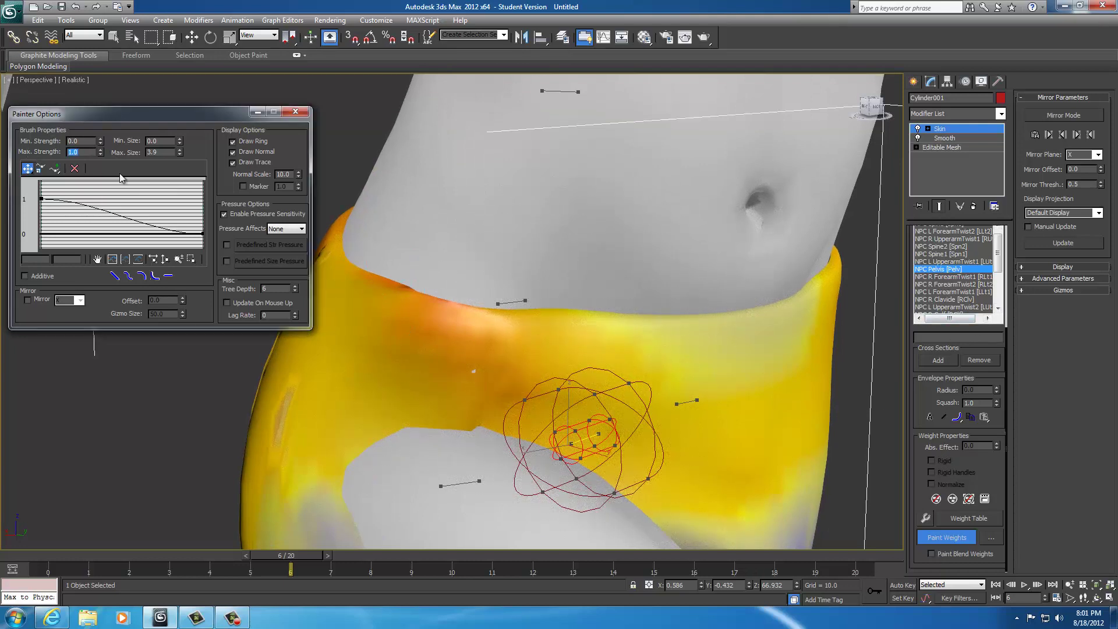
pyautogui.write('.02')
pyautogui.press('Return')
pyautogui.moveTo(581, 361)
pyautogui.keyDown('alt'); pyautogui.mouseDown(button='middle')
pyautogui.moveTo(669, 362)
pyautogui.moveTo(566, 355)
pyautogui.moveTo(572, 369)
pyautogui.moveTo(673, 382)
pyautogui.moveTo(544, 288)
pyautogui.moveTo(526, 391)
pyautogui.moveTo(524, 341)
pyautogui.moveTo(562, 358)
pyautogui.mouseUp(button='middle'); pyautogui.keyUp('alt')
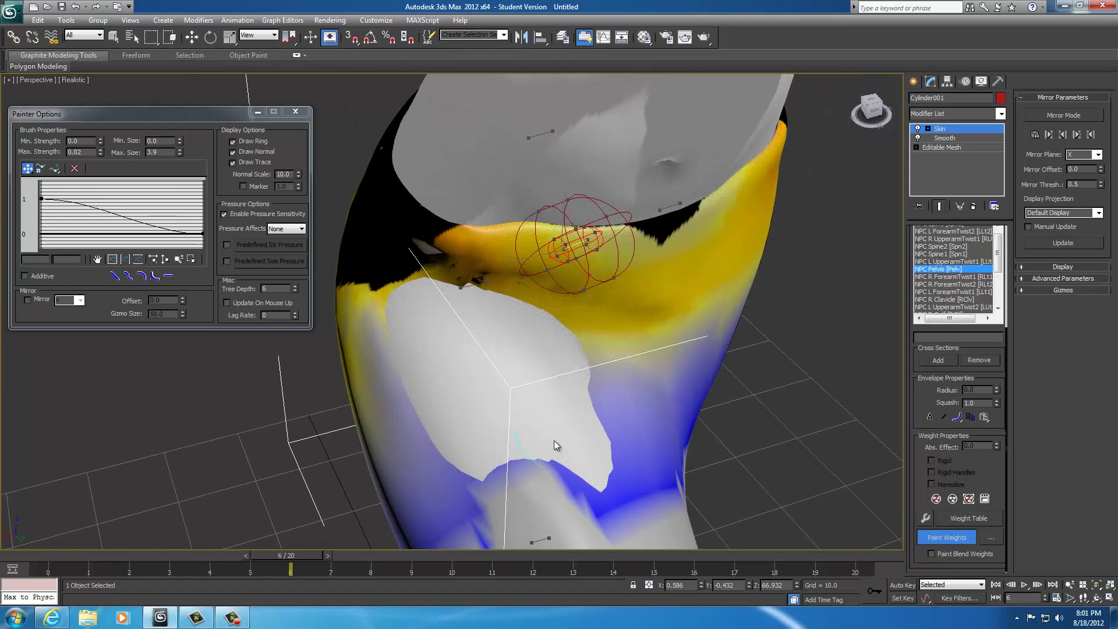
pyautogui.keyDown('ctrl'); pyautogui.keyDown('shift'); pyautogui.moveTo(554, 420); pyautogui.dragTo(554, 414); pyautogui.keyUp('shift'); pyautogui.keyUp('ctrl')
pyautogui.moveTo(606, 411)
pyautogui.keyDown('alt'); pyautogui.mouseDown(button='middle')
pyautogui.moveTo(592, 384)
pyautogui.moveTo(541, 364)
pyautogui.moveTo(588, 376)
pyautogui.moveTo(528, 379)
pyautogui.mouseUp(button='middle'); pyautogui.keyUp('alt')
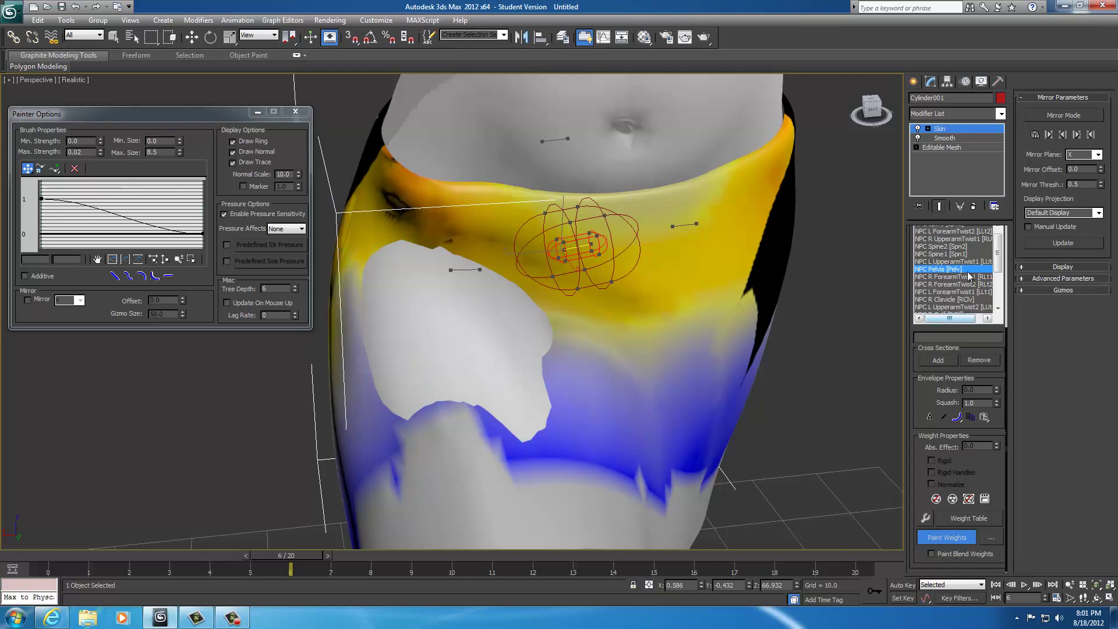
# - Select the right thigh bone and paint its weight over the exposed right thigh, reducing the brush's maximum size to 4.6
pyautogui.click(952, 238)
pyautogui.click(951, 264)
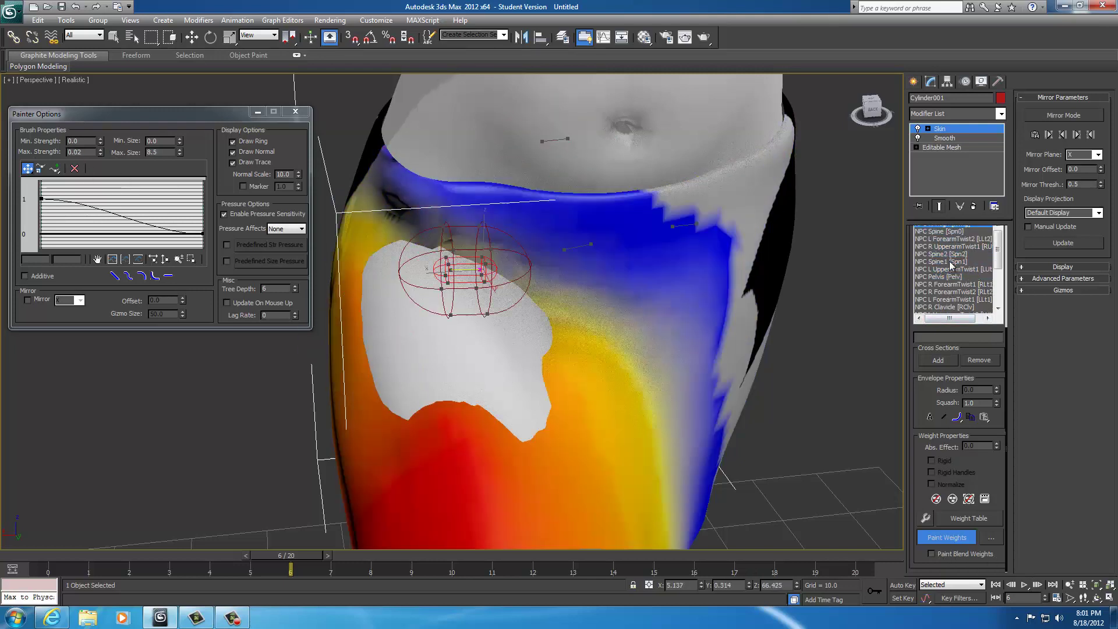
pyautogui.moveTo(371, 315)
pyautogui.mouseDown()
pyautogui.moveTo(484, 400)
pyautogui.moveTo(460, 396)
pyautogui.moveTo(474, 374)
pyautogui.moveTo(423, 352)
pyautogui.moveTo(552, 402)
pyautogui.moveTo(359, 326)
pyautogui.moveTo(434, 366)
pyautogui.moveTo(373, 310)
pyautogui.moveTo(471, 368)
pyautogui.moveTo(456, 347)
pyautogui.moveTo(454, 357)
pyautogui.mouseUp()
pyautogui.moveTo(373, 291)
pyautogui.mouseDown()
pyautogui.moveTo(361, 309)
pyautogui.moveTo(374, 325)
pyautogui.moveTo(424, 331)
pyautogui.moveTo(408, 316)
pyautogui.moveTo(424, 314)
pyautogui.moveTo(524, 355)
pyautogui.moveTo(510, 336)
pyautogui.moveTo(520, 325)
pyautogui.mouseUp()
pyautogui.moveTo(586, 401)
pyautogui.keyDown('alt'); pyautogui.mouseDown(button='middle')
pyautogui.moveTo(527, 379)
pyautogui.moveTo(686, 379)
pyautogui.moveTo(679, 421)
pyautogui.mouseUp(button='middle'); pyautogui.keyUp('alt')
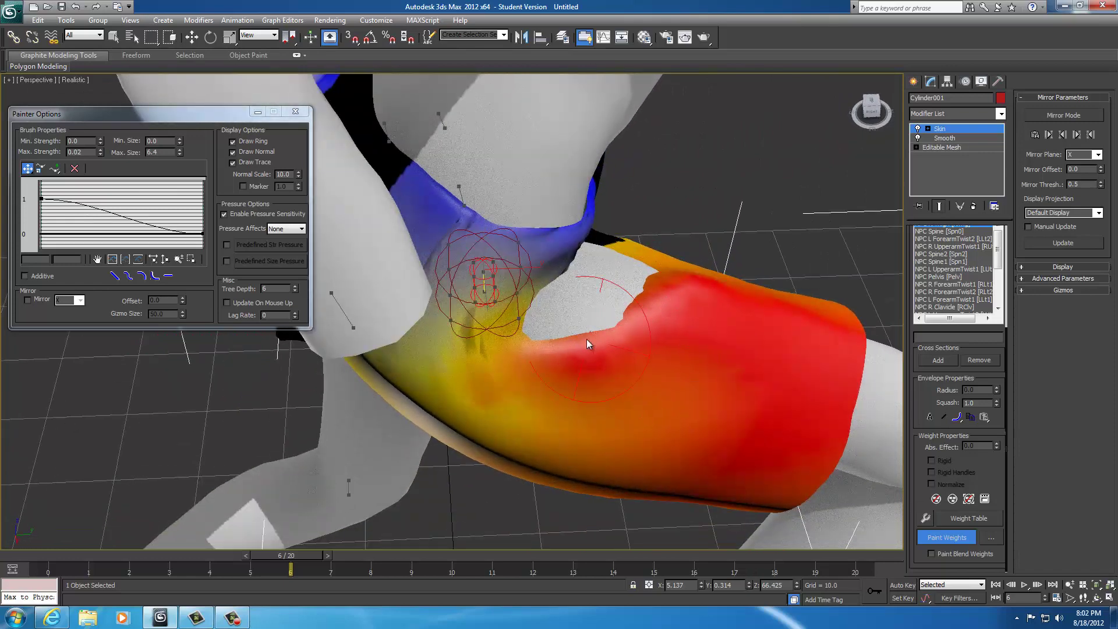
pyautogui.keyDown('ctrl'); pyautogui.keyDown('shift'); pyautogui.moveTo(578, 292); pyautogui.dragTo(583, 302); pyautogui.keyUp('shift'); pyautogui.keyUp('ctrl')
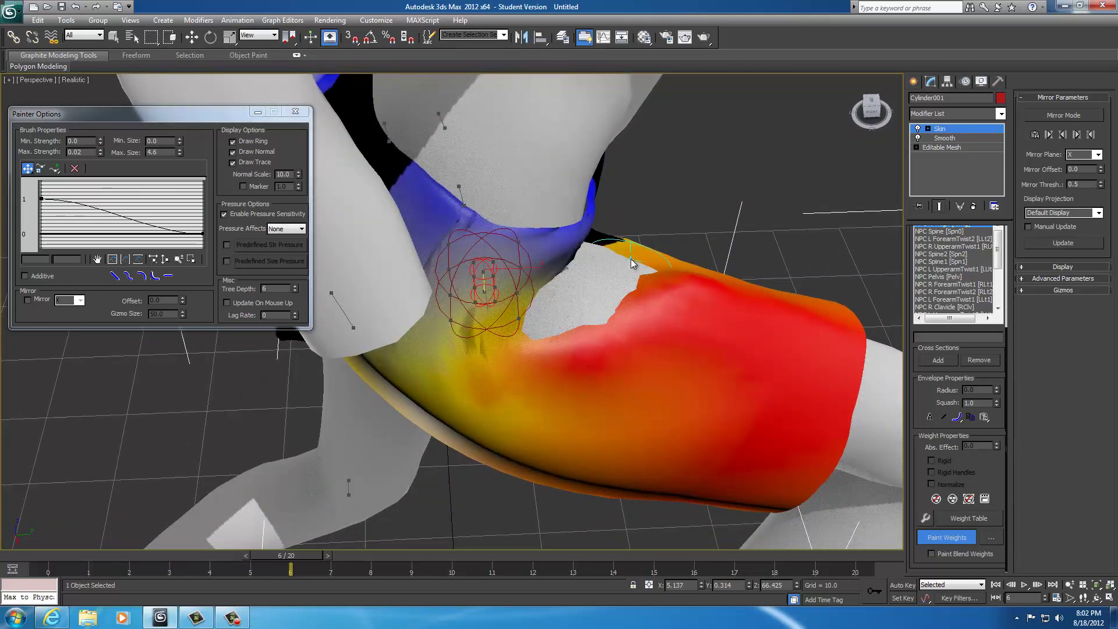
pyautogui.moveTo(632, 262)
pyautogui.mouseDown()
pyautogui.moveTo(646, 274)
pyautogui.moveTo(629, 268)
pyautogui.moveTo(588, 303)
pyautogui.mouseUp()
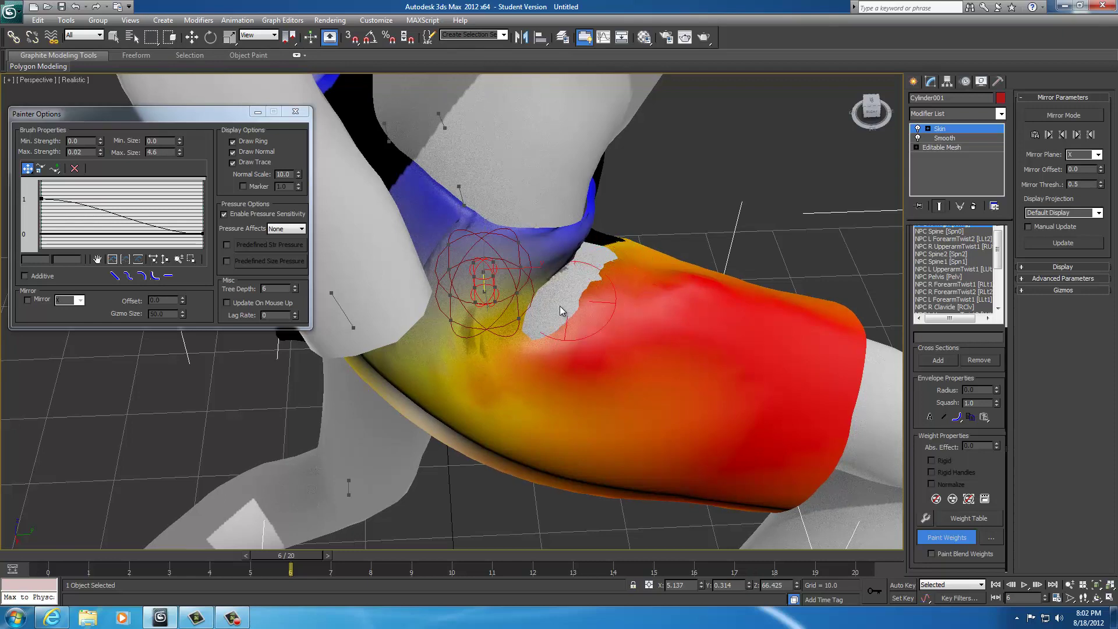
# - Reduce the brush's maximum size to 2.8 and paint right thigh bone weight along the remaining gap at the hip crease
pyautogui.keyDown('alt'); pyautogui.moveTo(609, 327); pyautogui.dragTo(567, 326, button='middle'); pyautogui.keyUp('alt')
pyautogui.scroll(4, 567, 325)
pyautogui.moveTo(445, 336)
pyautogui.mouseDown()
pyautogui.moveTo(504, 316)
pyautogui.moveTo(409, 332)
pyautogui.moveTo(421, 313)
pyautogui.moveTo(449, 325)
pyautogui.mouseUp()
pyautogui.keyDown('alt'); pyautogui.moveTo(701, 336); pyautogui.dragTo(633, 332, button='middle'); pyautogui.keyUp('alt')
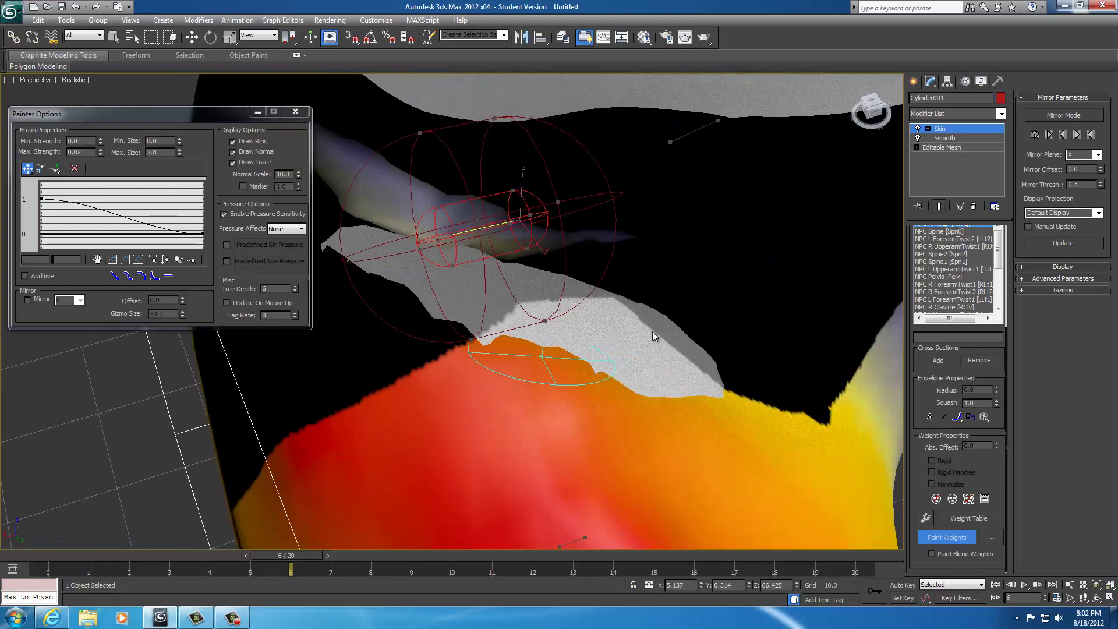
pyautogui.moveTo(651, 373)
pyautogui.mouseDown()
pyautogui.moveTo(689, 373)
pyautogui.moveTo(642, 345)
pyautogui.moveTo(582, 354)
pyautogui.moveTo(558, 333)
pyautogui.mouseUp()
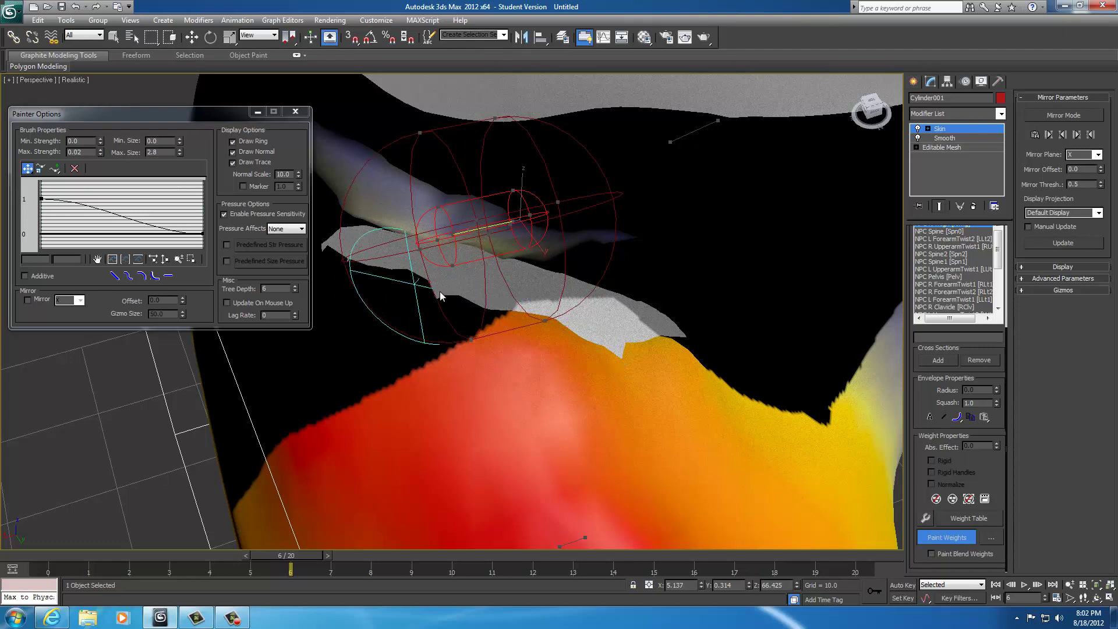
pyautogui.moveTo(440, 294); pyautogui.dragTo(622, 332)
pyautogui.keyDown('alt'); pyautogui.moveTo(642, 344); pyautogui.dragTo(641, 389, button='middle'); pyautogui.keyUp('alt')
pyautogui.scroll(1, 641, 389)
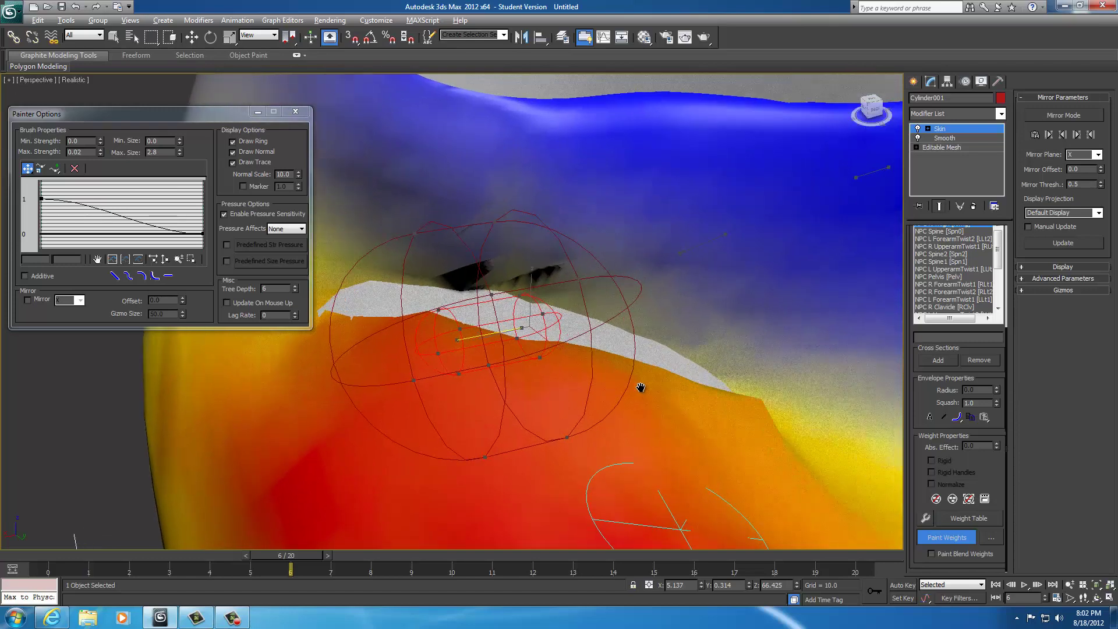
pyautogui.moveTo(353, 315); pyautogui.dragTo(668, 365)
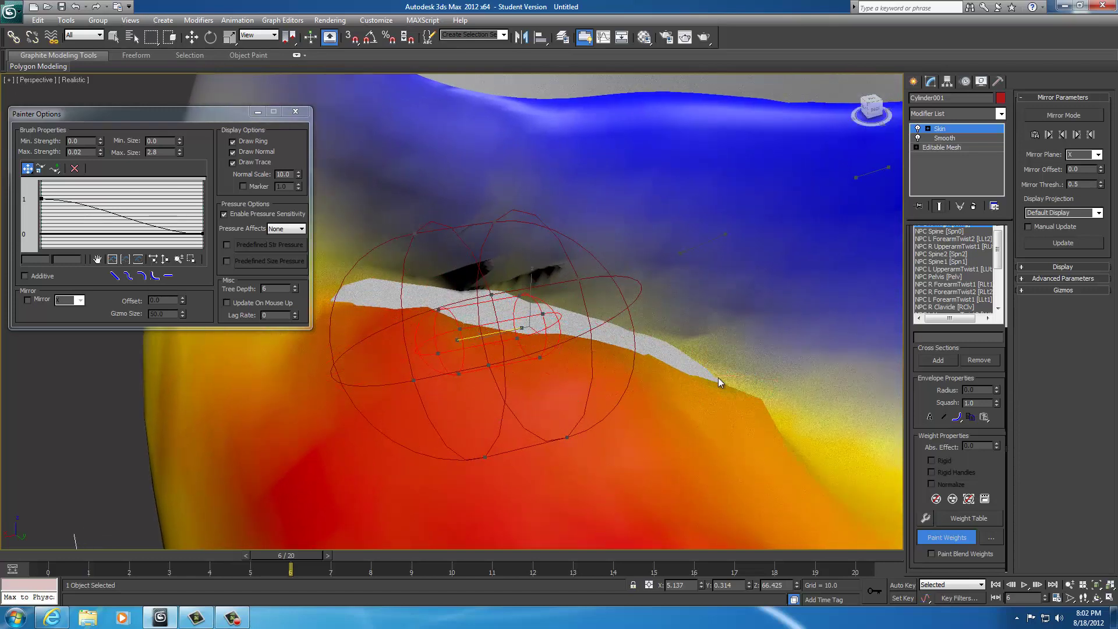
# - Reduce the brush's maximum size to 0.5 and paint right thigh bone weight over the gap at the inner end of the hip crease
pyautogui.moveTo(732, 386)
pyautogui.keyDown('alt'); pyautogui.mouseDown(button='middle')
pyautogui.moveTo(737, 398)
pyautogui.moveTo(485, 372)
pyautogui.moveTo(563, 379)
pyautogui.moveTo(554, 439)
pyautogui.moveTo(690, 421)
pyautogui.moveTo(693, 457)
pyautogui.mouseUp(button='middle'); pyautogui.keyUp('alt')
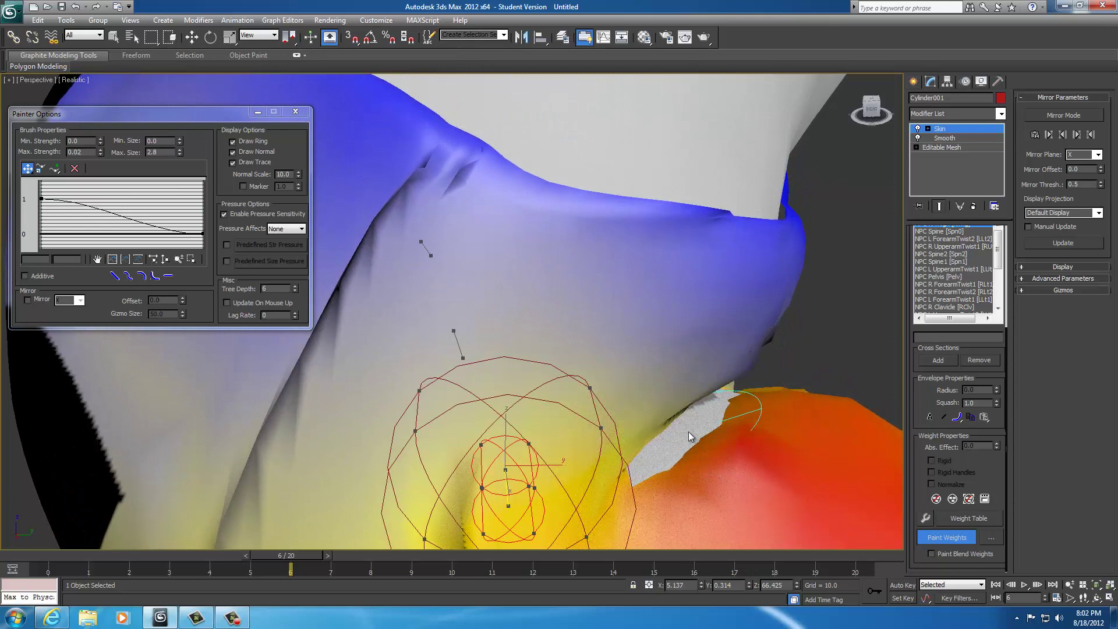
pyautogui.keyDown('alt'); pyautogui.moveTo(639, 460); pyautogui.dragTo(525, 440, button='middle'); pyautogui.keyUp('alt')
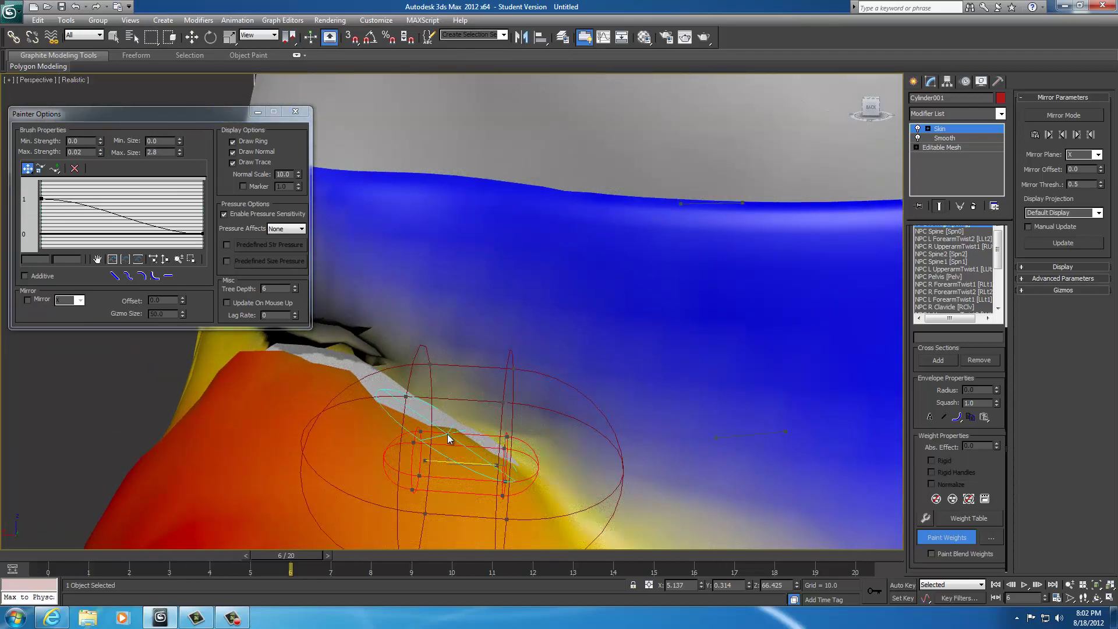
pyautogui.scroll(3, 447, 434)
pyautogui.moveTo(448, 431); pyautogui.dragTo(466, 389, button='middle')
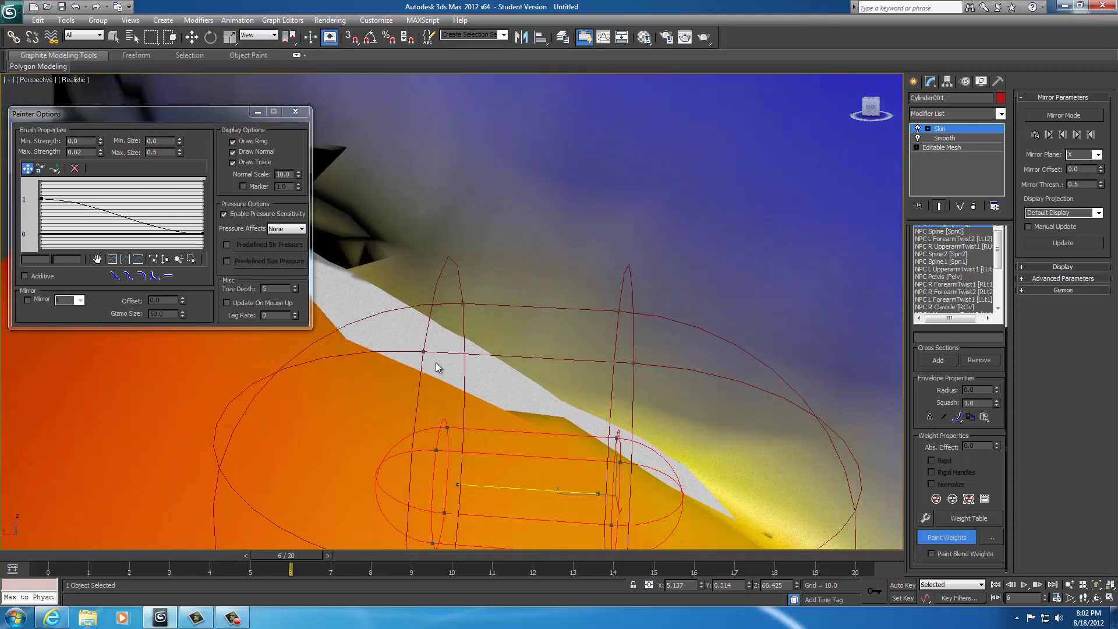
pyautogui.moveTo(627, 466)
pyautogui.mouseDown()
pyautogui.moveTo(669, 479)
pyautogui.moveTo(440, 366)
pyautogui.mouseUp()
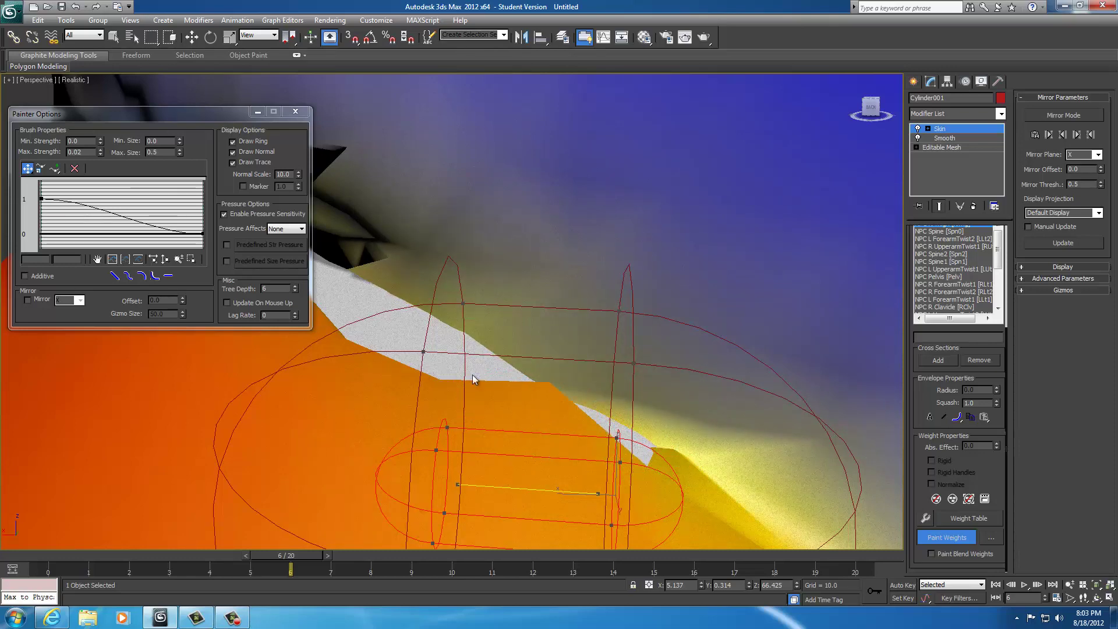
# - Paint right thigh bone weight along the exposed strip from the outer hip across the top of the thigh
pyautogui.keyDown('alt'); pyautogui.moveTo(410, 338); pyautogui.dragTo(356, 440, button='middle'); pyautogui.keyUp('alt')
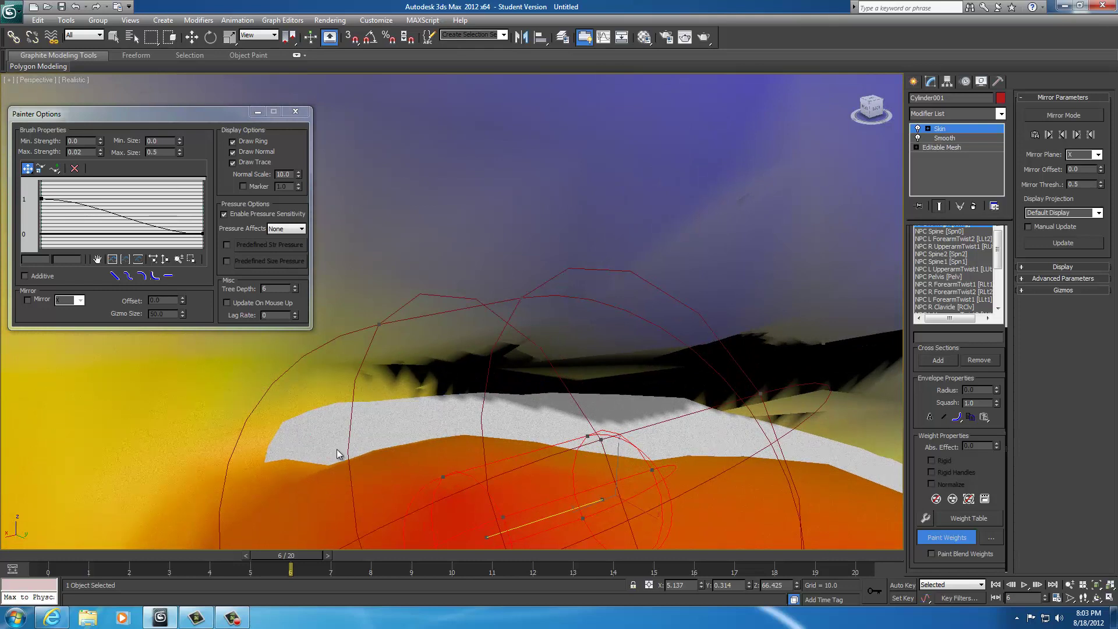
pyautogui.moveTo(291, 455); pyautogui.dragTo(374, 447)
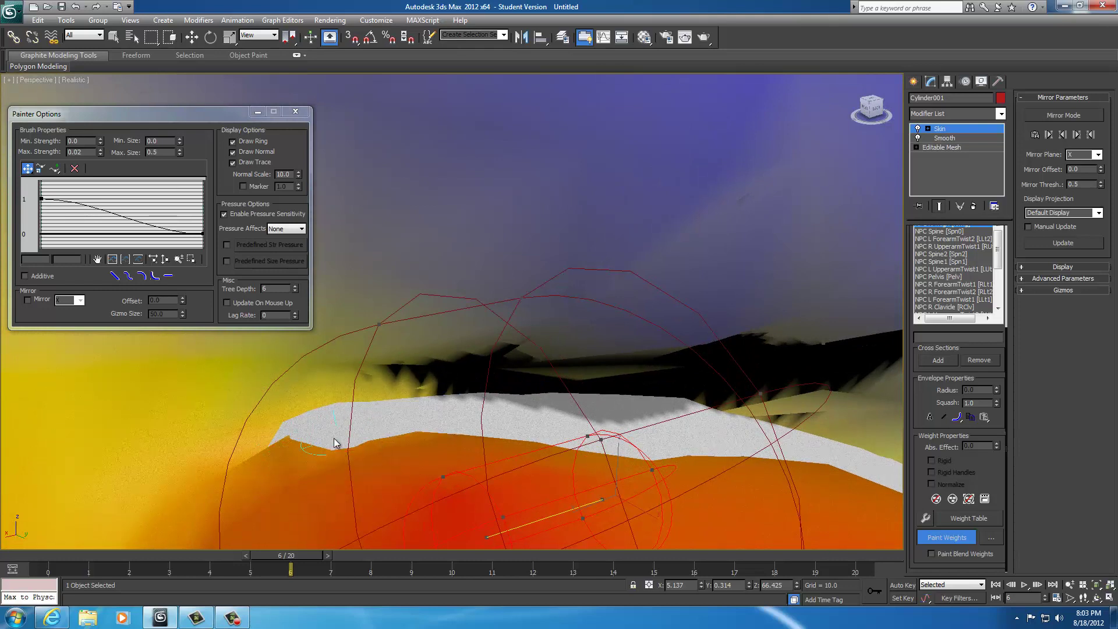
pyautogui.moveTo(346, 435); pyautogui.dragTo(739, 442)
pyautogui.keyDown('alt'); pyautogui.moveTo(738, 441); pyautogui.dragTo(632, 414, button='middle'); pyautogui.keyUp('alt')
pyautogui.moveTo(631, 414)
pyautogui.mouseDown()
pyautogui.moveTo(537, 392)
pyautogui.moveTo(637, 454)
pyautogui.moveTo(738, 478)
pyautogui.mouseUp()
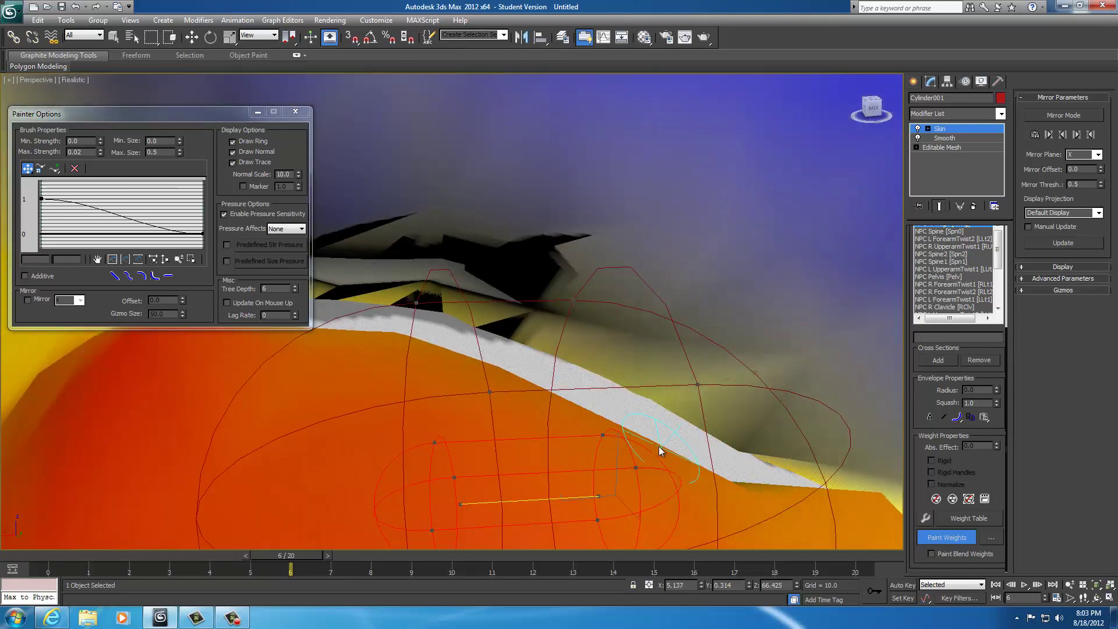
pyautogui.keyDown('alt'); pyautogui.moveTo(658, 445); pyautogui.dragTo(623, 437, button='middle'); pyautogui.keyUp('alt')
# - Paint right thigh bone weight deep inside the skirt fold where the body shows between thigh and waist
pyautogui.moveTo(363, 363); pyautogui.dragTo(416, 397, button='middle')
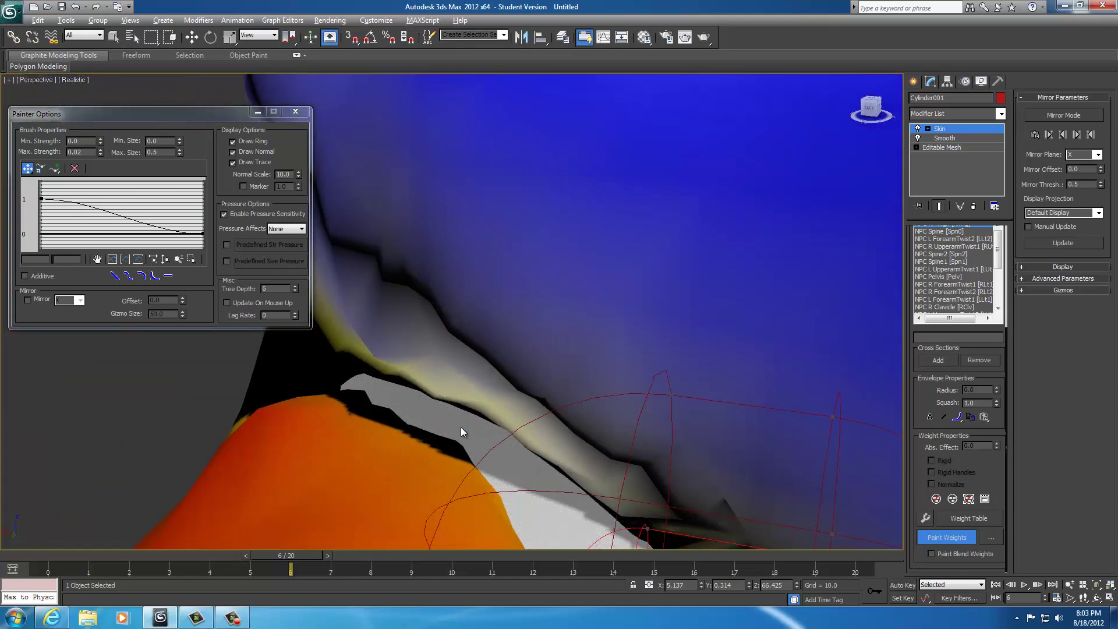
pyautogui.keyDown('alt'); pyautogui.moveTo(460, 431); pyautogui.dragTo(435, 418, button='middle'); pyautogui.keyUp('alt')
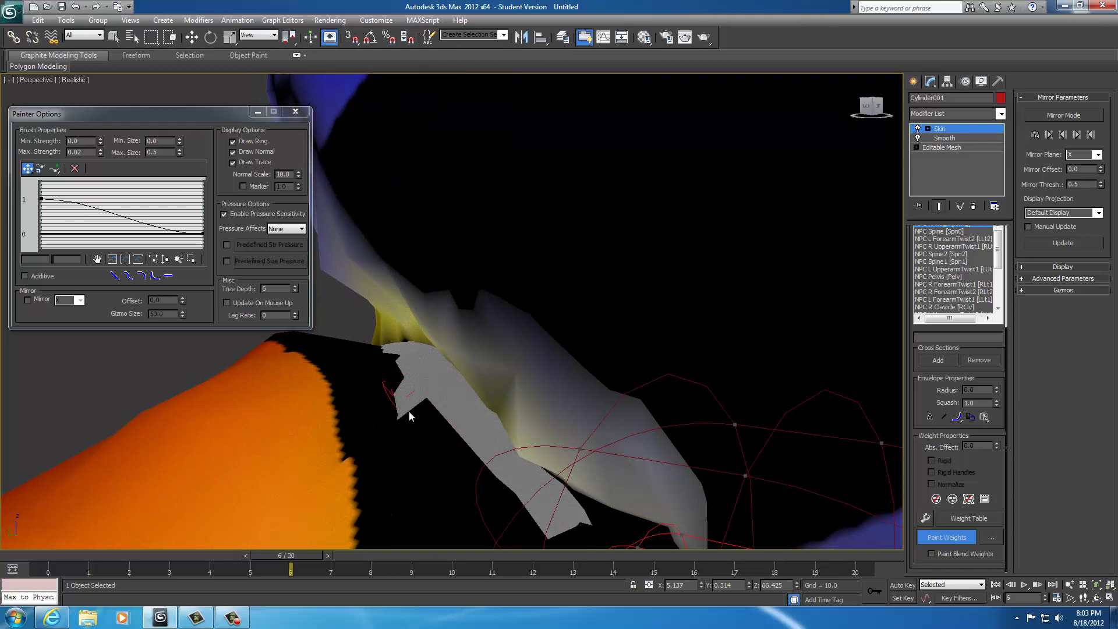
pyautogui.moveTo(463, 399)
pyautogui.mouseDown()
pyautogui.moveTo(413, 417)
pyautogui.moveTo(429, 414)
pyautogui.mouseUp()
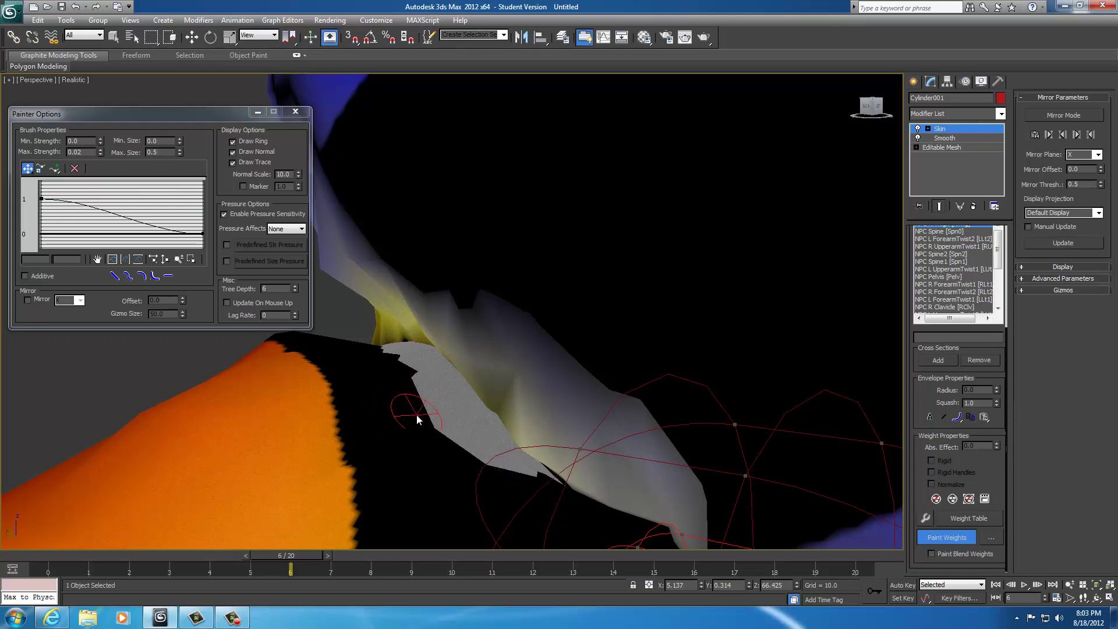
pyautogui.moveTo(427, 407); pyautogui.dragTo(536, 444, button='middle')
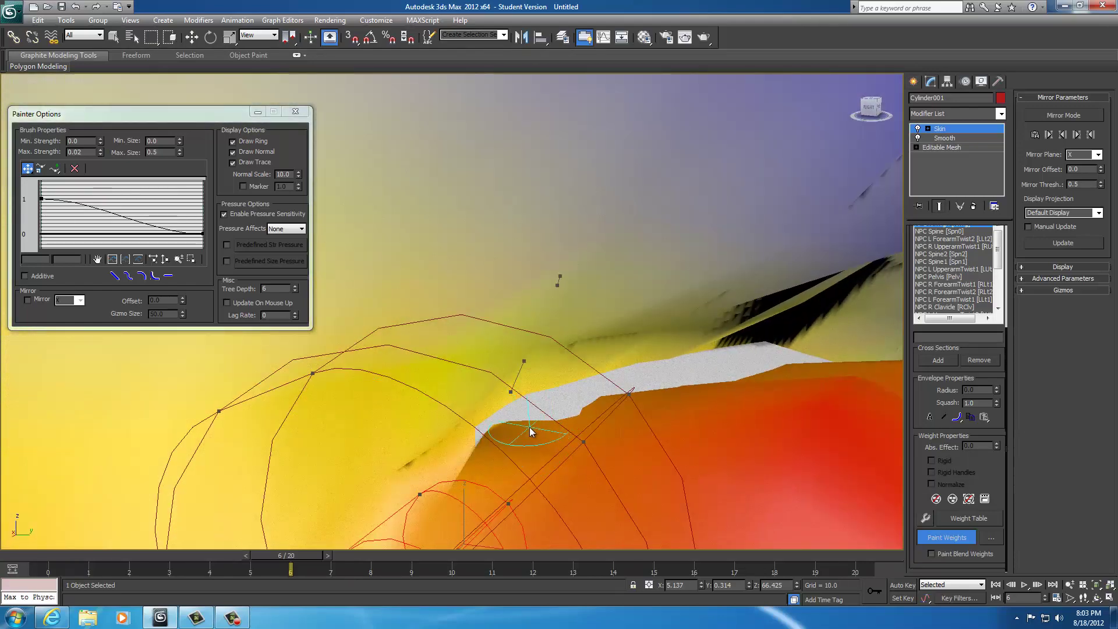
# - Turn on Paint Blend Weights with maximum strength 1.0 and maximum size 8.7, and blend the weights on the upper right thigh
pyautogui.scroll(-10, 566, 409)
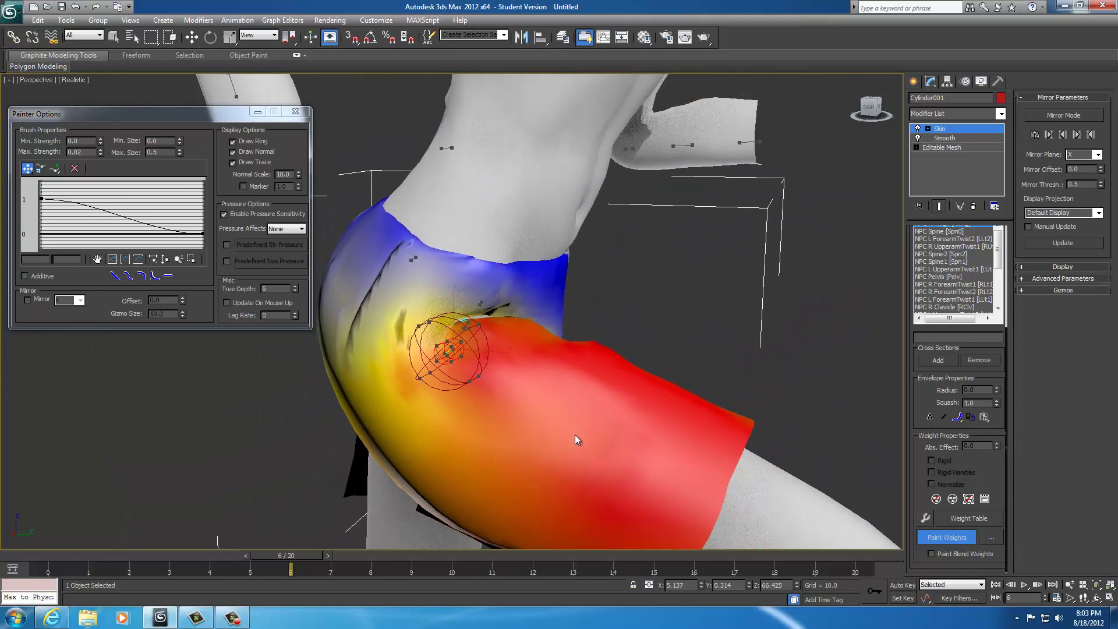
pyautogui.keyDown('alt'); pyautogui.moveTo(575, 435); pyautogui.dragTo(619, 428, button='middle'); pyautogui.keyUp('alt')
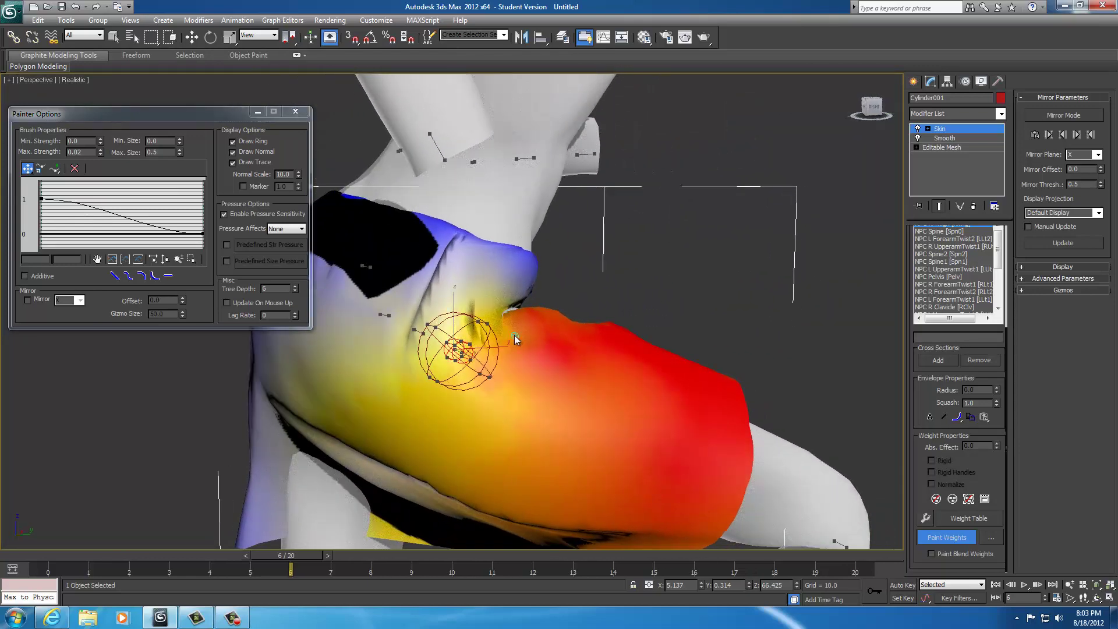
pyautogui.moveTo(658, 338)
pyautogui.keyDown('alt'); pyautogui.mouseDown(button='middle')
pyautogui.moveTo(707, 368)
pyautogui.moveTo(638, 386)
pyautogui.moveTo(580, 354)
pyautogui.moveTo(627, 339)
pyautogui.moveTo(598, 345)
pyautogui.mouseUp(button='middle'); pyautogui.keyUp('alt')
pyautogui.moveTo(526, 315)
pyautogui.keyDown('alt'); pyautogui.mouseDown(button='middle')
pyautogui.moveTo(626, 327)
pyautogui.moveTo(783, 468)
pyautogui.mouseUp(button='middle'); pyautogui.keyUp('alt')
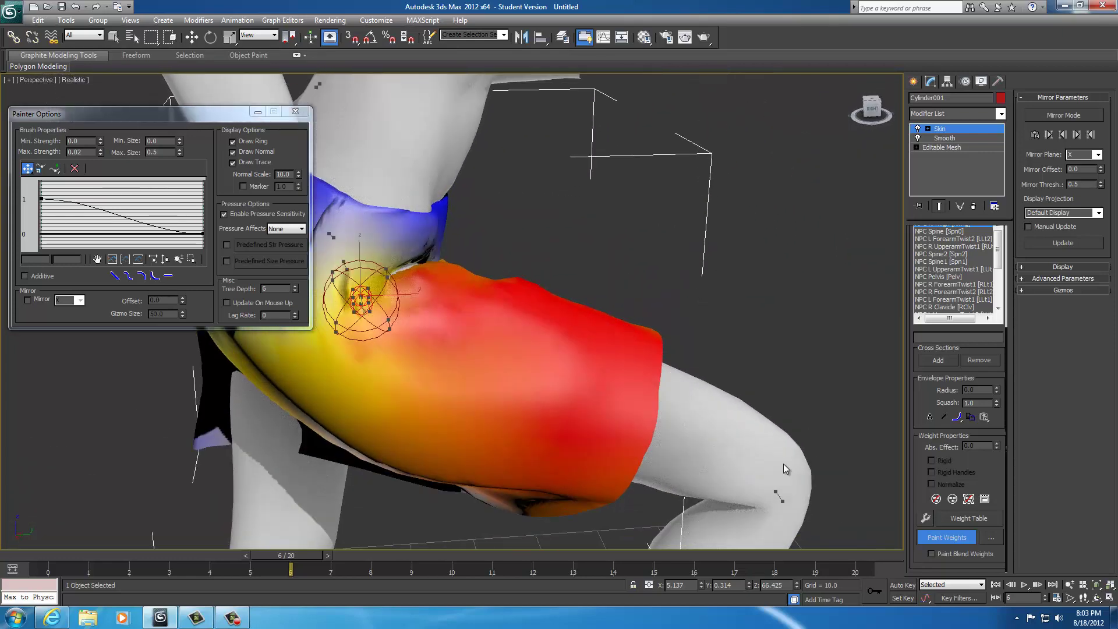
pyautogui.click(939, 557)
pyautogui.doubleClick(81, 152)
pyautogui.write('1')
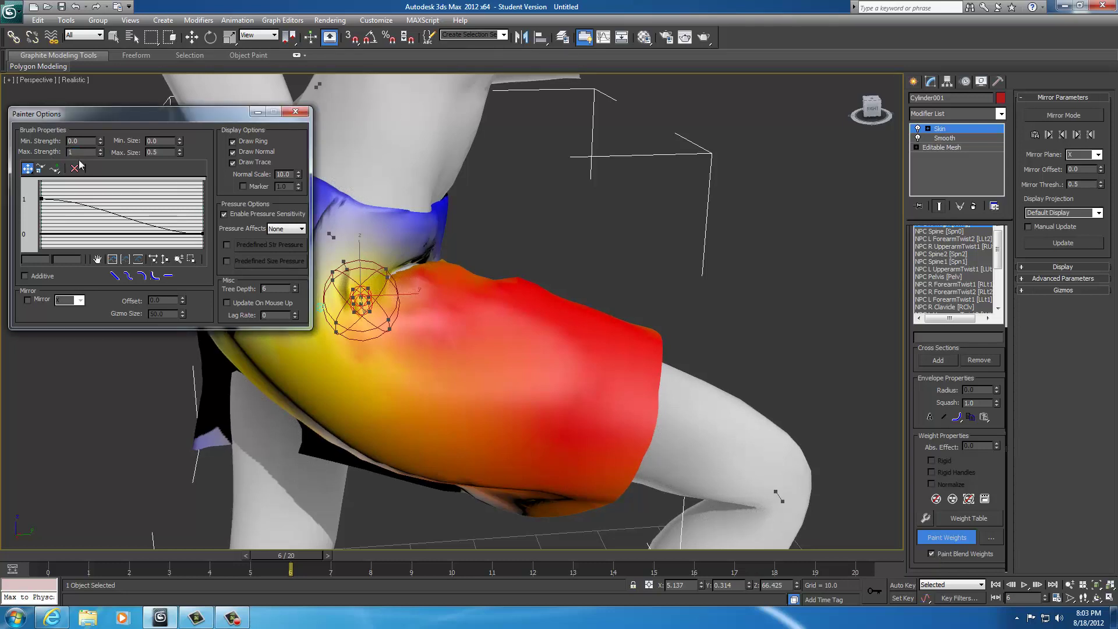
pyautogui.keyDown('alt'); pyautogui.moveTo(597, 298); pyautogui.dragTo(543, 347, button='middle'); pyautogui.keyUp('alt')
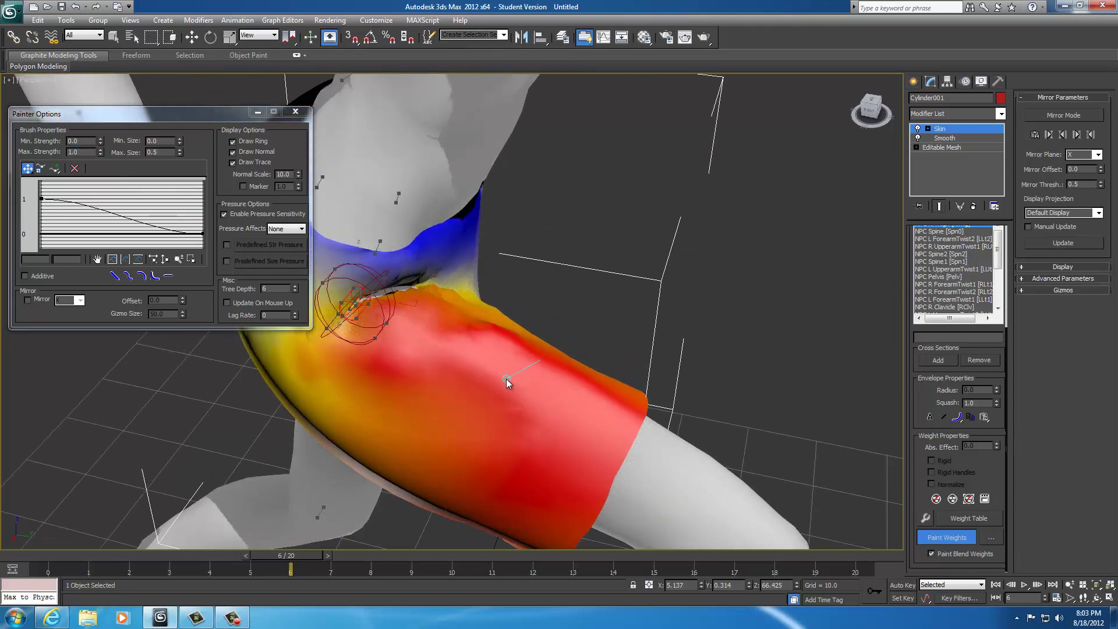
pyautogui.keyDown('ctrl'); pyautogui.keyDown('shift'); pyautogui.moveTo(506, 379); pyautogui.dragTo(506, 333); pyautogui.keyUp('shift'); pyautogui.keyUp('ctrl')
pyautogui.click(499, 335)
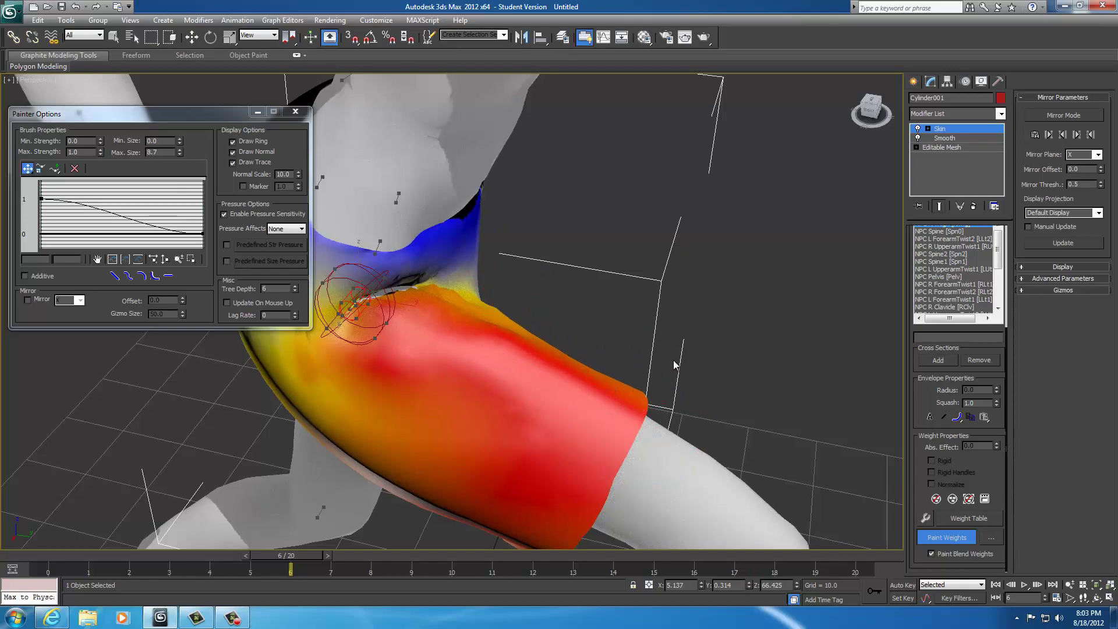
# - Blend the right thigh weights around the front of the skirt and the outer right hip
pyautogui.moveTo(679, 364)
pyautogui.keyDown('alt'); pyautogui.mouseDown(button='middle')
pyautogui.moveTo(648, 344)
pyautogui.moveTo(704, 323)
pyautogui.moveTo(583, 362)
pyautogui.mouseUp(button='middle'); pyautogui.keyUp('alt')
pyautogui.moveTo(537, 410)
pyautogui.keyDown('alt'); pyautogui.mouseDown(button='middle')
pyautogui.moveTo(495, 373)
pyautogui.moveTo(631, 351)
pyautogui.moveTo(539, 369)
pyautogui.moveTo(467, 366)
pyautogui.moveTo(649, 384)
pyautogui.mouseUp(button='middle'); pyautogui.keyUp('alt')
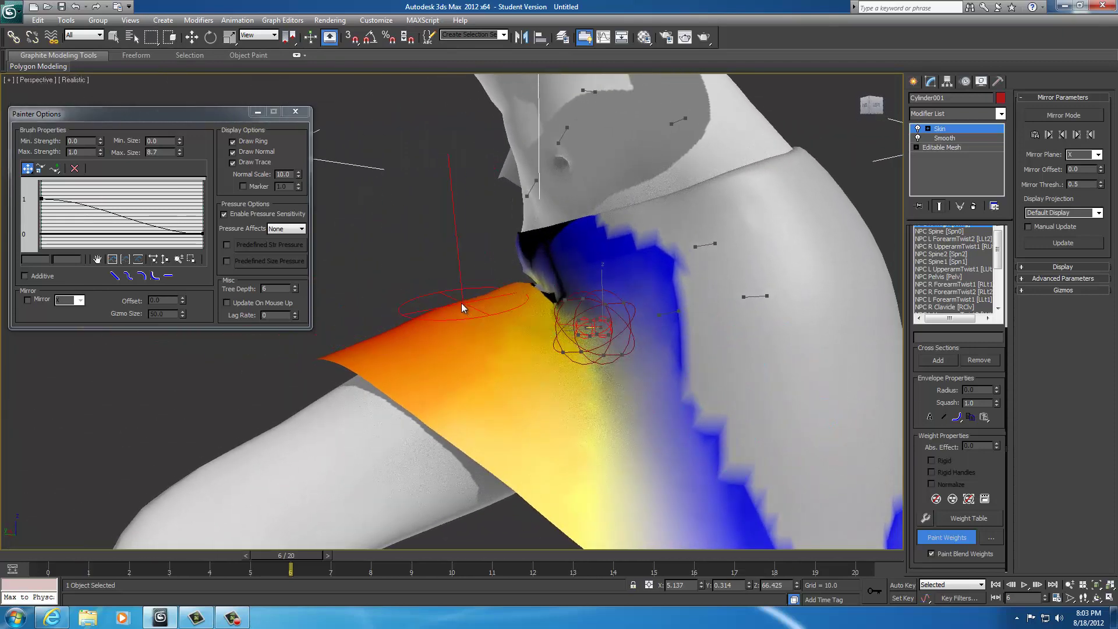
pyautogui.keyDown('alt'); pyautogui.moveTo(449, 308); pyautogui.dragTo(702, 371, button='middle'); pyautogui.keyUp('alt')
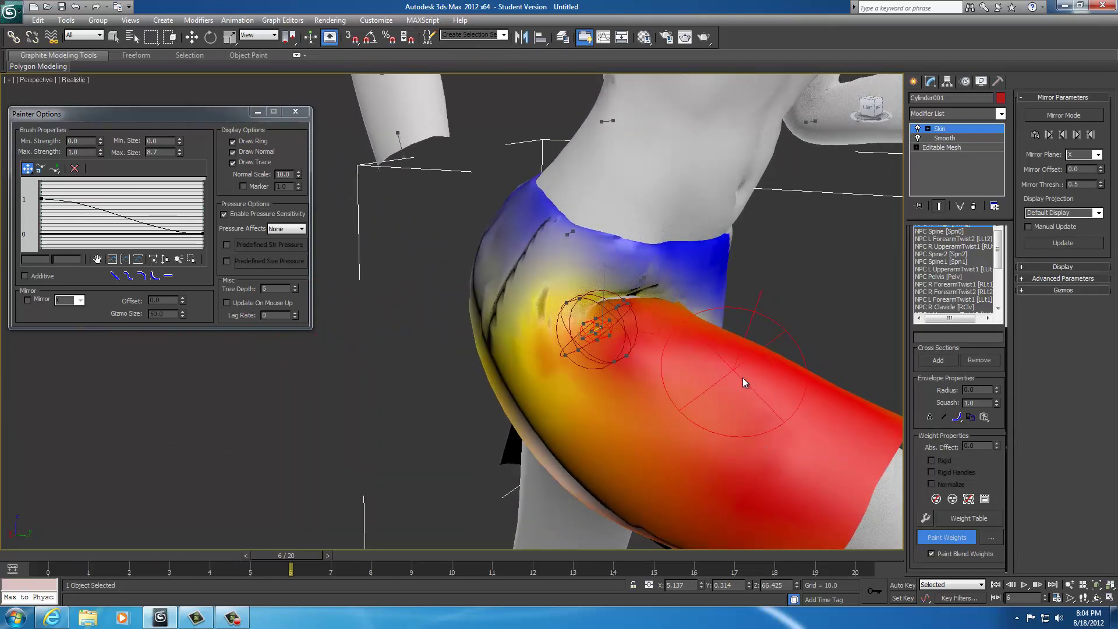
pyautogui.moveTo(871, 352)
pyautogui.keyDown('alt'); pyautogui.mouseDown(button='middle')
pyautogui.moveTo(933, 311)
pyautogui.moveTo(864, 340)
pyautogui.moveTo(893, 337)
pyautogui.mouseUp(button='middle'); pyautogui.keyUp('alt')
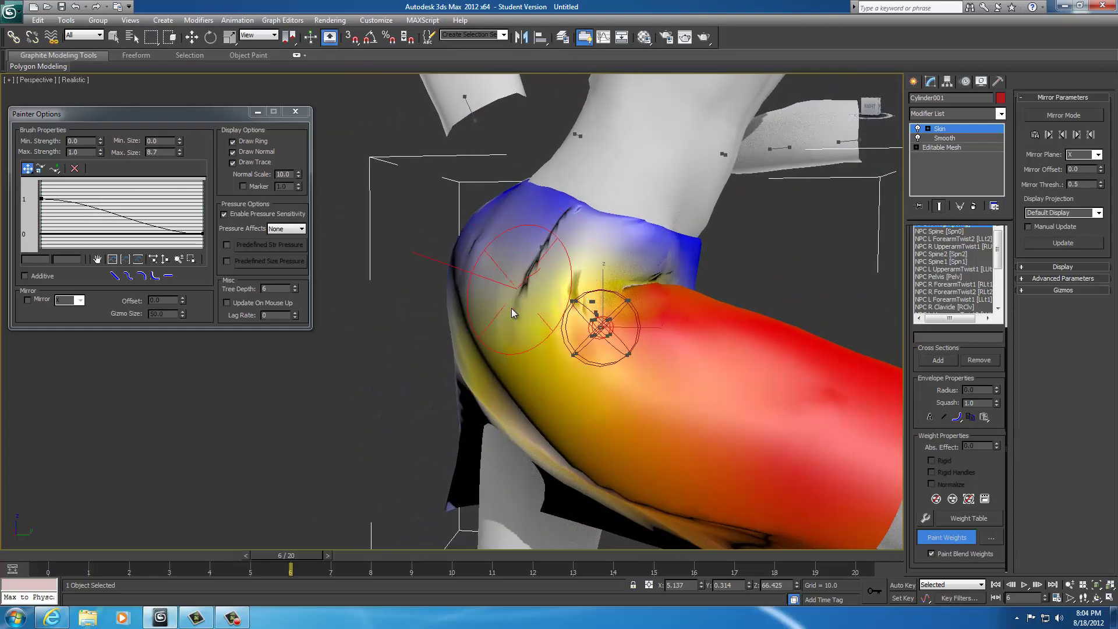
pyautogui.moveTo(592, 374)
pyautogui.keyDown('alt'); pyautogui.mouseDown(button='middle')
pyautogui.moveTo(574, 341)
pyautogui.moveTo(588, 349)
pyautogui.moveTo(533, 401)
pyautogui.mouseUp(button='middle'); pyautogui.keyUp('alt')
pyautogui.moveTo(759, 434)
pyautogui.keyDown('alt'); pyautogui.mouseDown(button='middle')
pyautogui.moveTo(709, 342)
pyautogui.moveTo(603, 391)
pyautogui.moveTo(592, 369)
pyautogui.moveTo(634, 405)
pyautogui.moveTo(616, 386)
pyautogui.moveTo(492, 384)
pyautogui.mouseUp(button='middle'); pyautogui.keyUp('alt')
pyautogui.scroll(5, 615, 385)
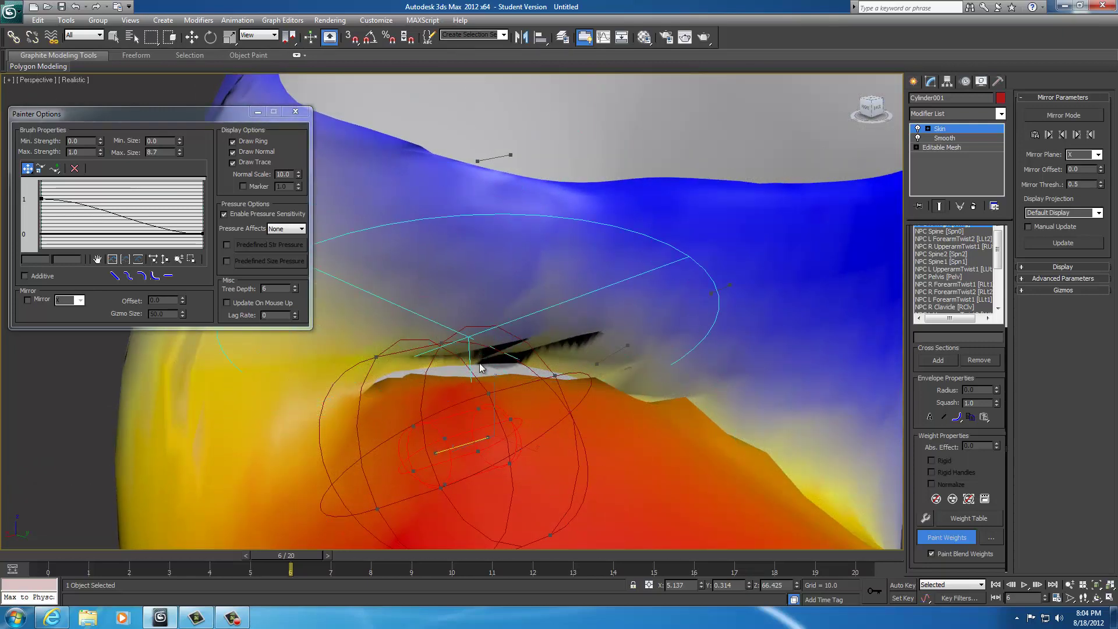
# - Select the pelvis bone, turn off Paint Blend Weights and reduce the brush's maximum size to 2.1
pyautogui.click(944, 232)
pyautogui.click(949, 254)
pyautogui.click(945, 276)
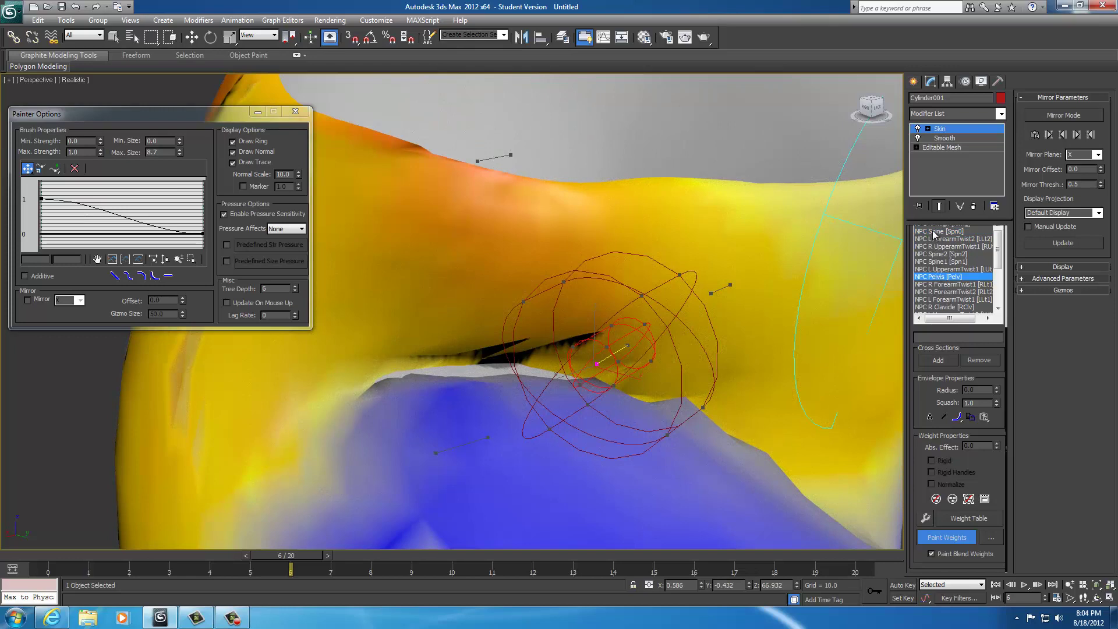
pyautogui.click(934, 233)
pyautogui.click(940, 285)
pyautogui.click(940, 277)
pyautogui.keyDown('ctrl'); pyautogui.keyDown('shift'); pyautogui.moveTo(467, 363); pyautogui.dragTo(484, 414); pyautogui.keyUp('shift'); pyautogui.keyUp('ctrl')
pyautogui.keyDown('alt'); pyautogui.moveTo(505, 367); pyautogui.dragTo(619, 375, button='middle'); pyautogui.keyUp('alt')
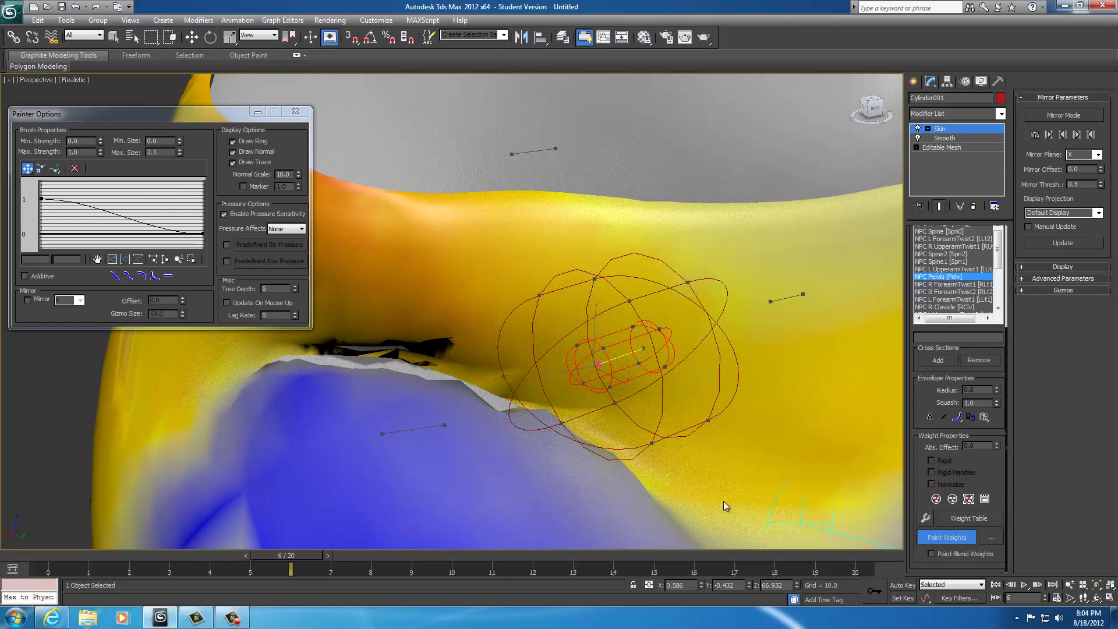
pyautogui.moveTo(499, 396); pyautogui.dragTo(411, 367)
pyautogui.hotkey('ctrl', 'z')
pyautogui.hotkey('ctrl', 'z')
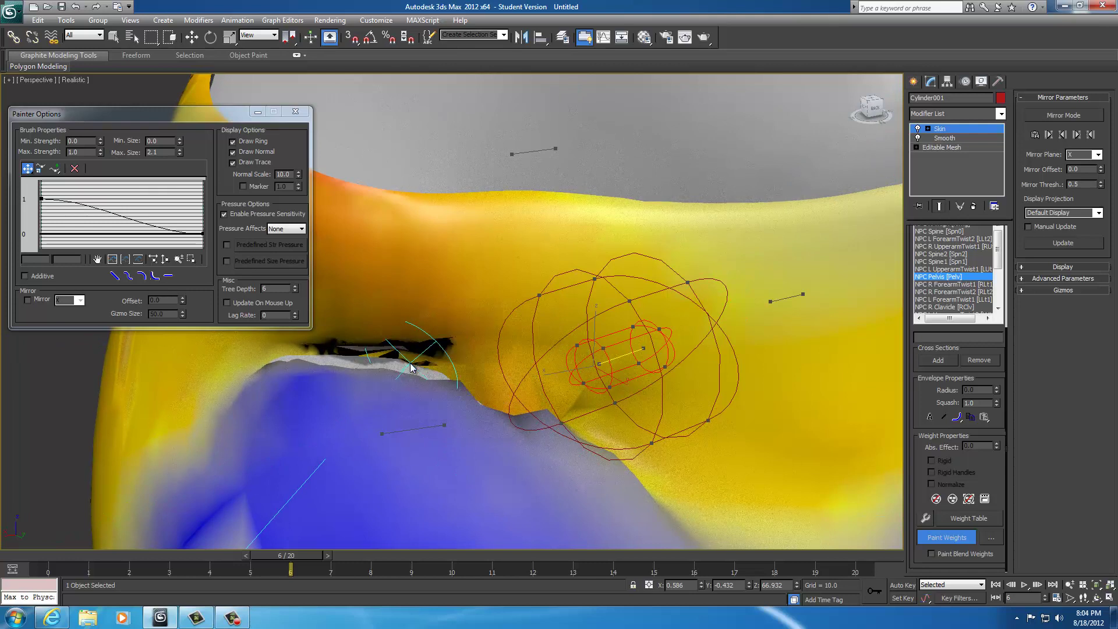
# - Set the brush's maximum strength to 0.02 and paint pelvis bone weight along the gap at the right hip crease
pyautogui.click(74, 152)
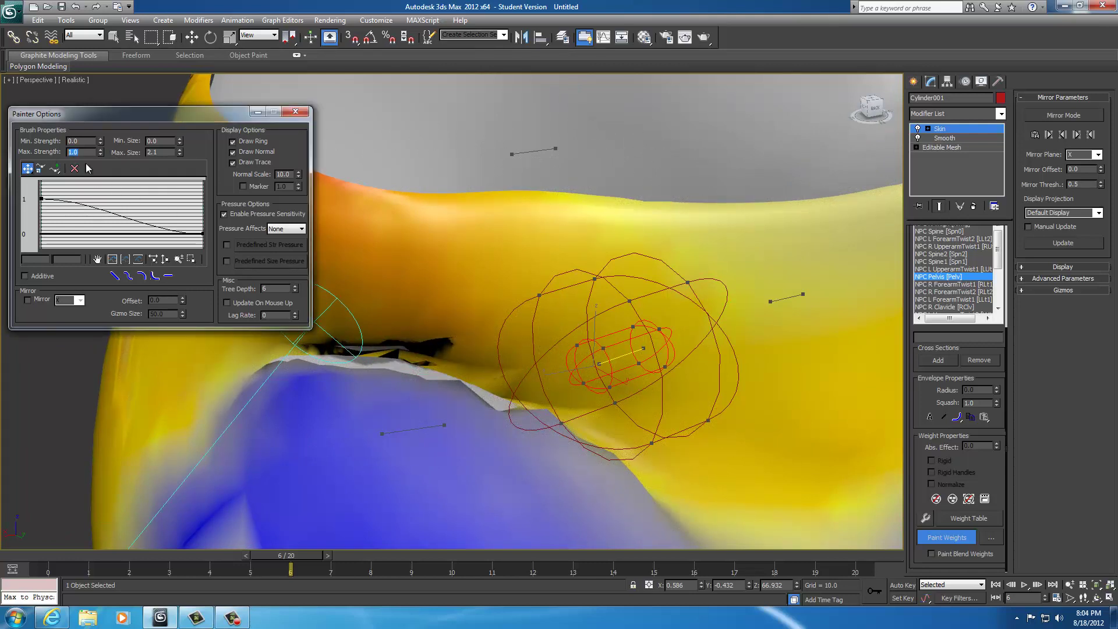
pyautogui.write('.02')
pyautogui.moveTo(495, 397); pyautogui.dragTo(493, 394)
pyautogui.moveTo(387, 354)
pyautogui.mouseDown()
pyautogui.moveTo(344, 347)
pyautogui.moveTo(375, 352)
pyautogui.mouseUp()
pyautogui.moveTo(443, 359)
pyautogui.keyDown('alt'); pyautogui.mouseDown(button='middle')
pyautogui.moveTo(512, 337)
pyautogui.moveTo(498, 338)
pyautogui.moveTo(507, 366)
pyautogui.mouseUp(button='middle'); pyautogui.keyUp('alt')
pyautogui.moveTo(418, 383)
pyautogui.mouseDown()
pyautogui.moveTo(342, 367)
pyautogui.moveTo(520, 381)
pyautogui.moveTo(581, 421)
pyautogui.moveTo(566, 420)
pyautogui.mouseUp()
pyautogui.keyDown('alt'); pyautogui.moveTo(517, 394); pyautogui.dragTo(640, 384, button='middle'); pyautogui.keyUp('alt')
pyautogui.moveTo(578, 412)
pyautogui.mouseDown()
pyautogui.moveTo(595, 416)
pyautogui.moveTo(568, 407)
pyautogui.moveTo(658, 428)
pyautogui.mouseUp()
pyautogui.keyDown('alt'); pyautogui.moveTo(658, 429); pyautogui.dragTo(694, 408, button='middle'); pyautogui.keyUp('alt')
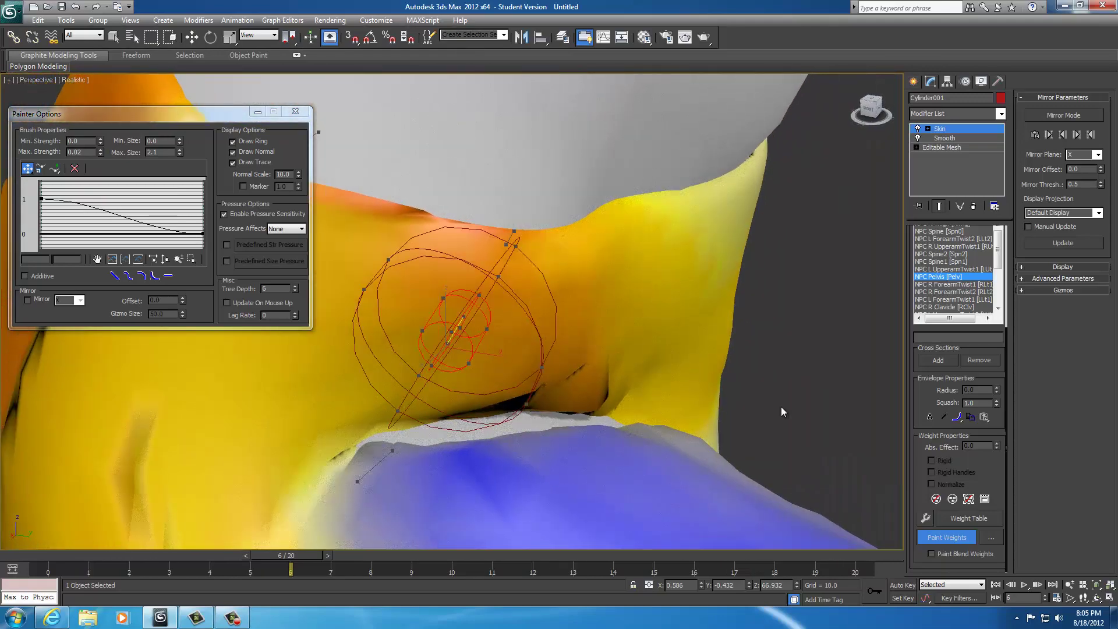
# - Go through the bones' weights on the skirt and select the right thigh bone
pyautogui.click(941, 278)
pyautogui.press('Up')
pyautogui.press('Up')
pyautogui.press('Up')
pyautogui.press('Up')
pyautogui.press('Down')
pyautogui.press('Down')
pyautogui.press('Down')
pyautogui.press('Down')
pyautogui.press('Down')
pyautogui.press('Down')
pyautogui.press('Down')
pyautogui.press('Down')
pyautogui.press('Down')
pyautogui.press('Down')
pyautogui.press('Down')
pyautogui.press('Down')
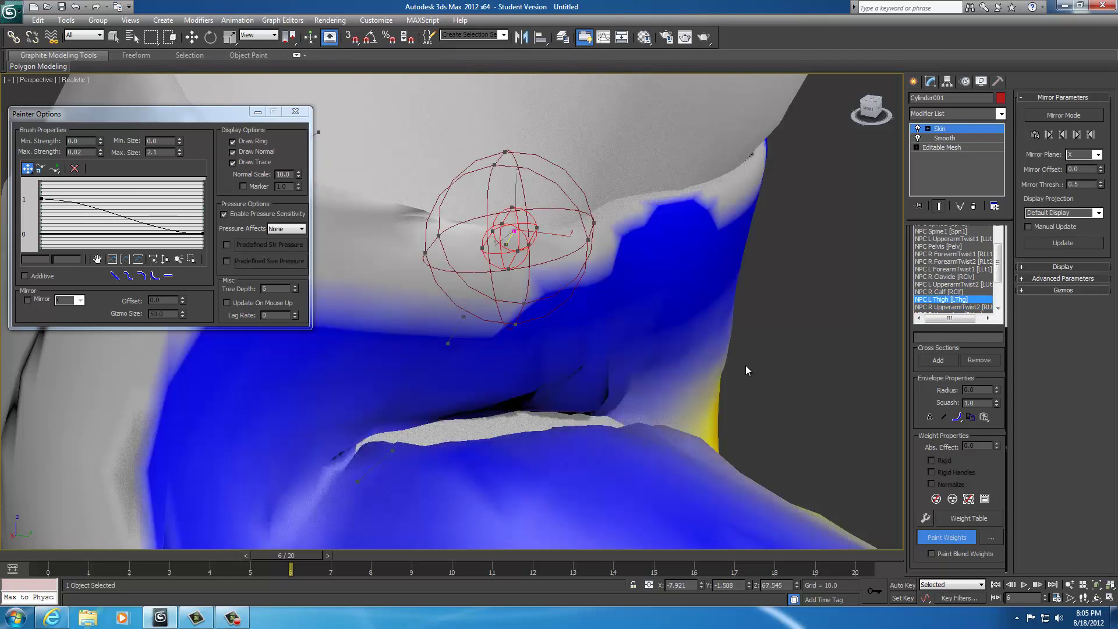
pyautogui.press('Up')
pyautogui.press('Up')
pyautogui.press('Up')
pyautogui.press('Up')
pyautogui.press('Up')
pyautogui.press('Up')
pyautogui.press('Up')
pyautogui.press('Up')
pyautogui.press('Up')
pyautogui.press('Up')
pyautogui.press('Up')
pyautogui.press('Up')
pyautogui.press('Up')
pyautogui.press('Up')
pyautogui.press('Up')
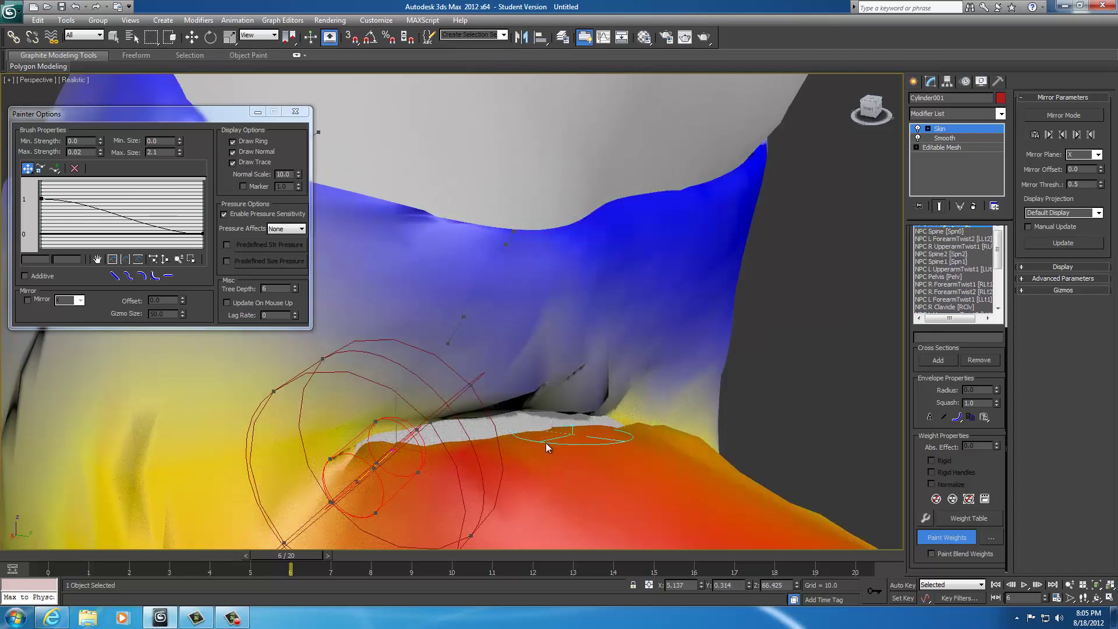
# - Set the brush's maximum strength to 0.1 and paint right thigh bone weight along the exposed strip at the hip crease
pyautogui.click(82, 151)
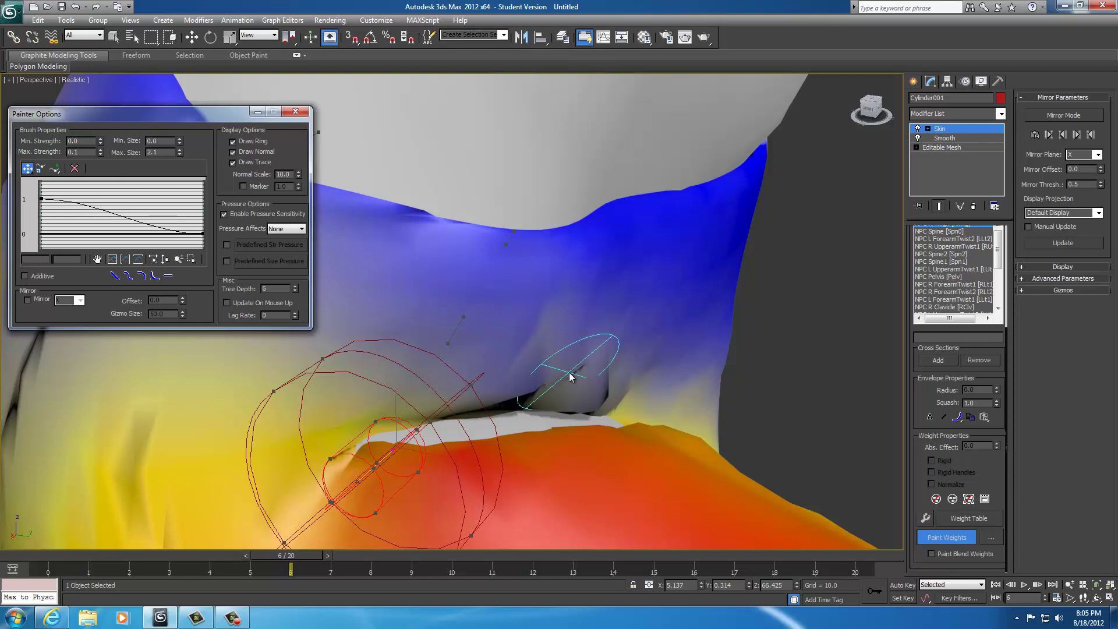
pyautogui.keyDown('alt'); pyautogui.moveTo(572, 376); pyautogui.dragTo(518, 355, button='middle'); pyautogui.keyUp('alt')
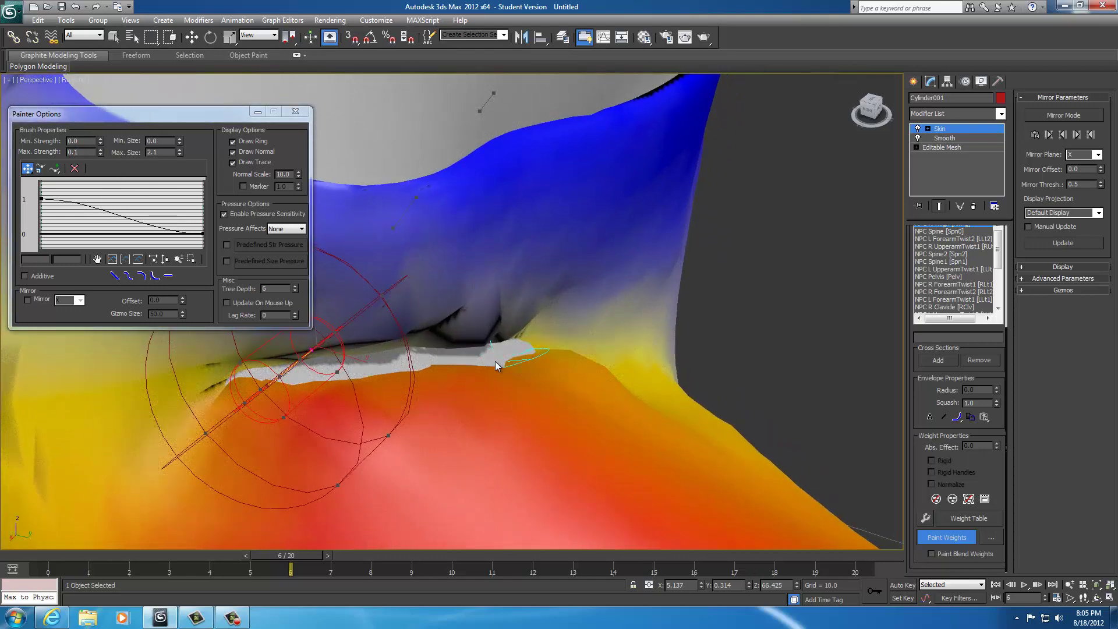
pyautogui.moveTo(495, 361)
pyautogui.mouseDown()
pyautogui.moveTo(285, 377)
pyautogui.moveTo(359, 387)
pyautogui.mouseUp()
pyautogui.moveTo(524, 372)
pyautogui.keyDown('alt'); pyautogui.mouseDown(button='middle')
pyautogui.moveTo(508, 357)
pyautogui.moveTo(463, 361)
pyautogui.moveTo(599, 357)
pyautogui.moveTo(654, 334)
pyautogui.mouseUp(button='middle'); pyautogui.keyUp('alt')
pyautogui.click(583, 178)
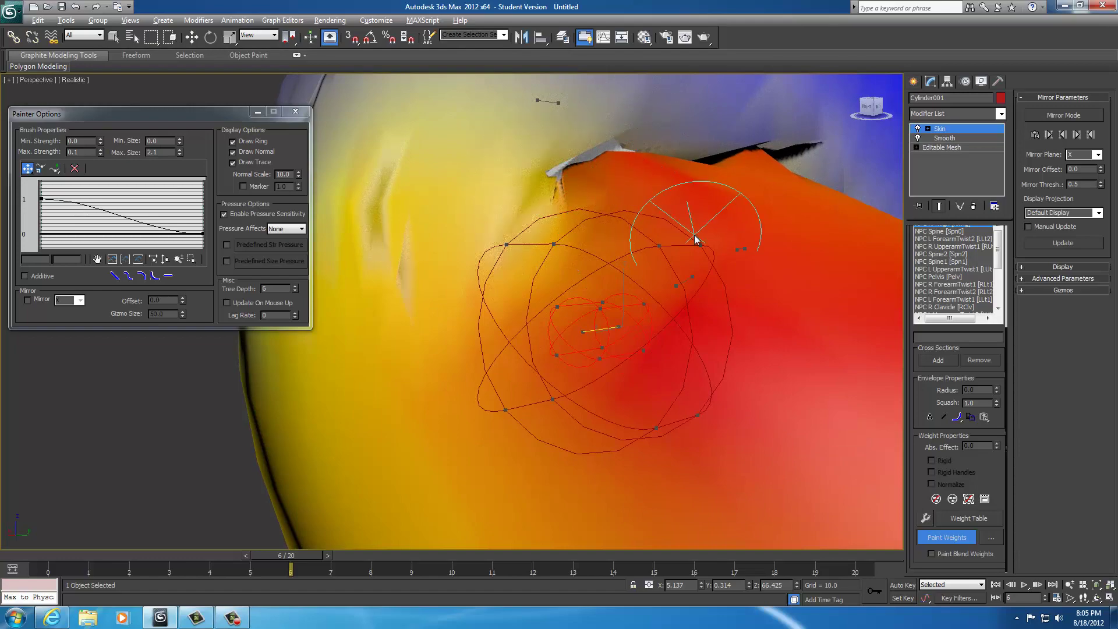
# - Reduce the brush's maximum size to 0.8 and paint right thigh bone weight over the remaining gap at the crease's outer end
pyautogui.moveTo(696, 239)
pyautogui.keyDown('alt'); pyautogui.mouseDown(button='middle')
pyautogui.moveTo(681, 240)
pyautogui.moveTo(692, 316)
pyautogui.moveTo(628, 310)
pyautogui.mouseUp(button='middle'); pyautogui.keyUp('alt')
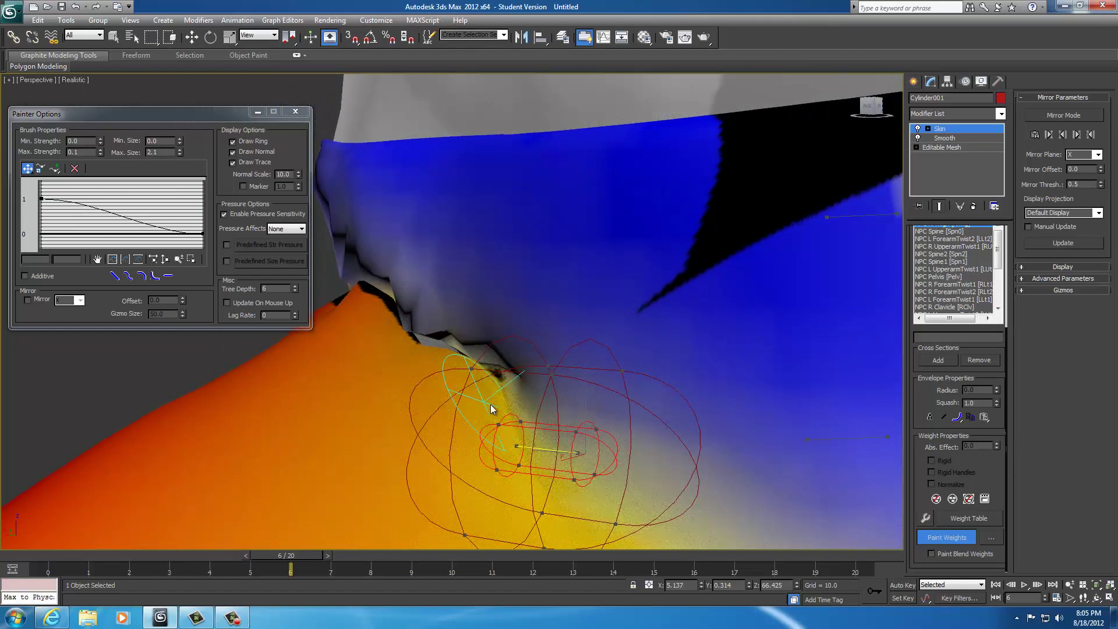
pyautogui.keyDown('alt'); pyautogui.moveTo(545, 373); pyautogui.dragTo(669, 365, button='middle'); pyautogui.keyUp('alt')
pyautogui.scroll(-5, 660, 413)
pyautogui.moveTo(661, 413)
pyautogui.keyDown('alt'); pyautogui.mouseDown(button='middle')
pyautogui.moveTo(536, 425)
pyautogui.moveTo(802, 424)
pyautogui.moveTo(617, 422)
pyautogui.moveTo(613, 369)
pyautogui.moveTo(550, 380)
pyautogui.moveTo(547, 369)
pyautogui.moveTo(549, 381)
pyautogui.moveTo(567, 372)
pyautogui.moveTo(529, 361)
pyautogui.moveTo(540, 365)
pyautogui.mouseUp(button='middle'); pyautogui.keyUp('alt')
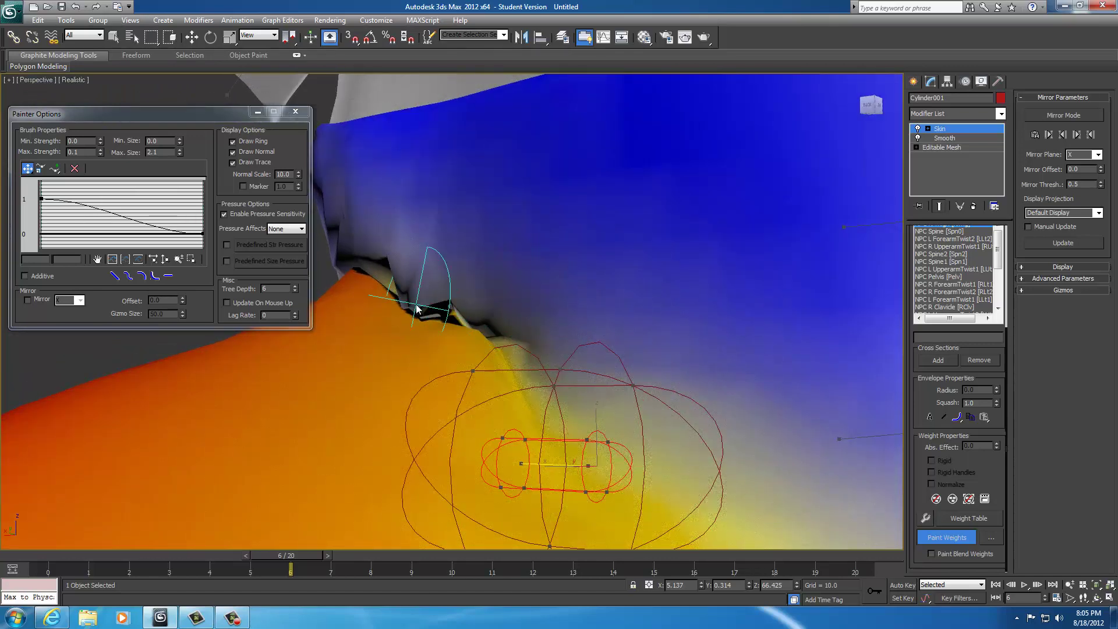
pyautogui.moveTo(462, 319)
pyautogui.keyDown('alt'); pyautogui.mouseDown(button='middle')
pyautogui.moveTo(514, 351)
pyautogui.moveTo(560, 358)
pyautogui.moveTo(576, 348)
pyautogui.mouseUp(button='middle'); pyautogui.keyUp('alt')
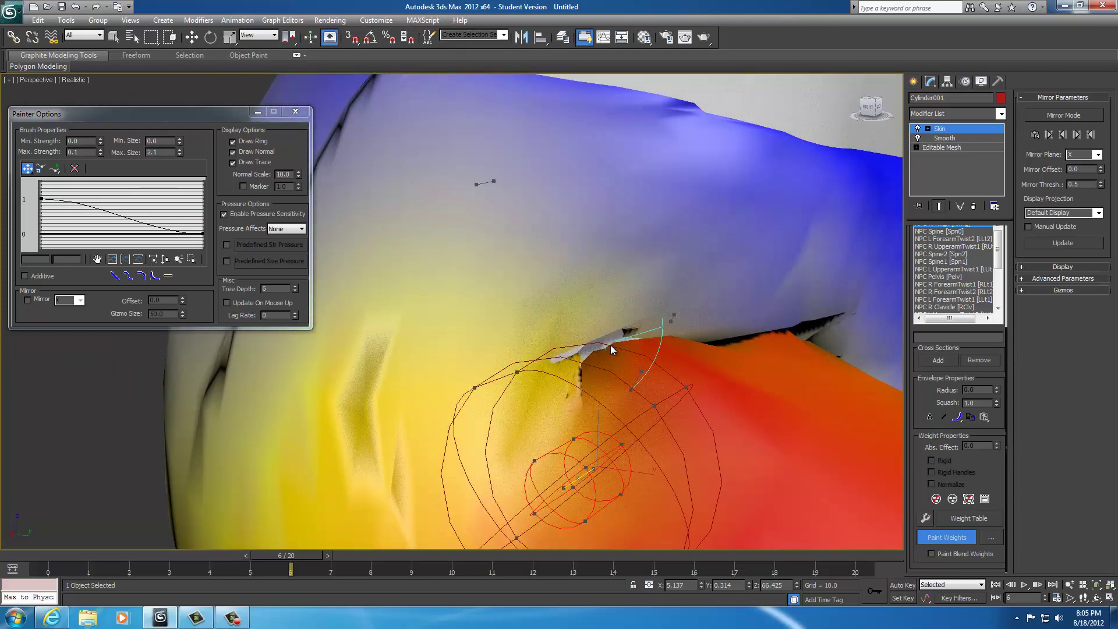
pyautogui.moveTo(641, 356)
pyautogui.keyDown('alt'); pyautogui.mouseDown(button='middle')
pyautogui.moveTo(659, 360)
pyautogui.moveTo(623, 356)
pyautogui.mouseUp(button='middle'); pyautogui.keyUp('alt')
pyautogui.keyDown('ctrl'); pyautogui.keyDown('shift'); pyautogui.moveTo(544, 356); pyautogui.dragTo(519, 349); pyautogui.keyUp('shift'); pyautogui.keyUp('ctrl')
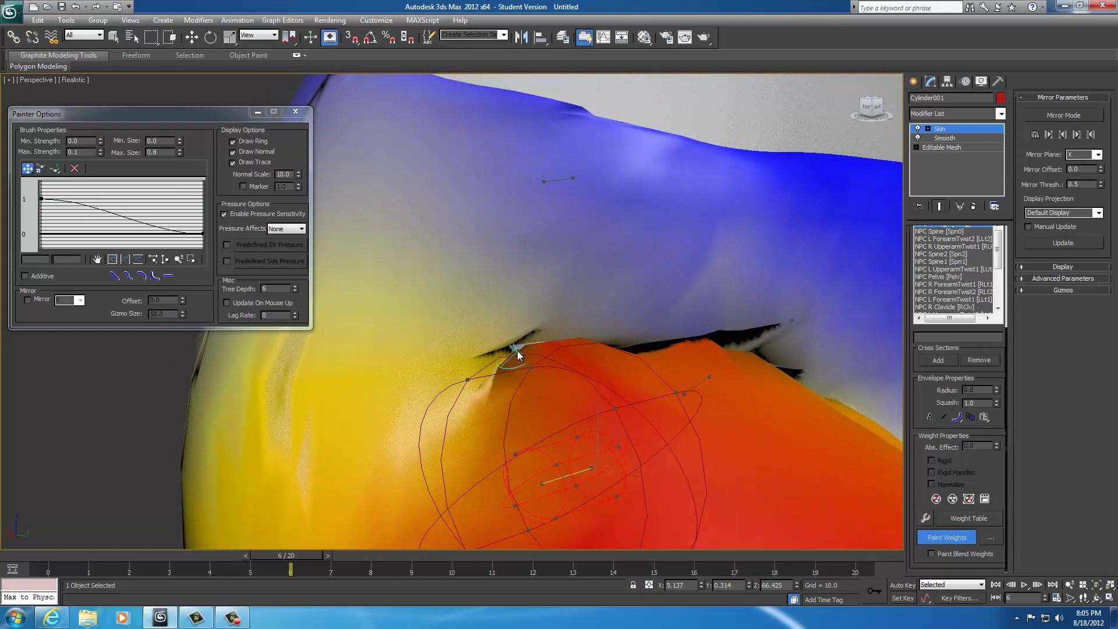
# - Undo the last thigh weight dab, select the pelvis bone and paint its weight over the gap at the hip crease's outer end
pyautogui.click(516, 348)
pyautogui.hotkey('ctrl', 'z')
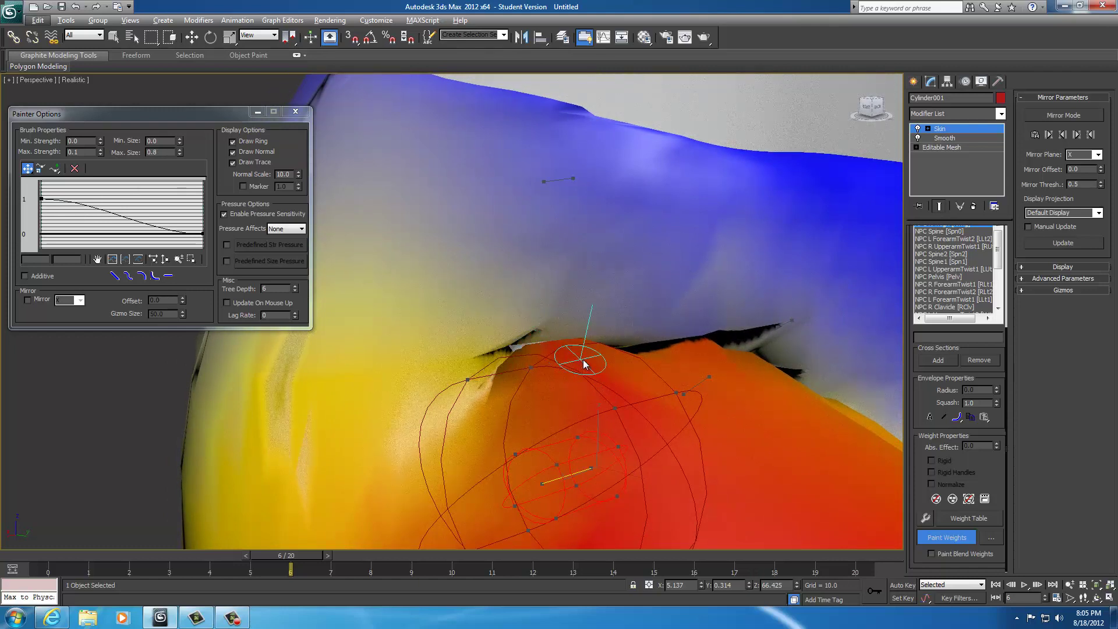
pyautogui.click(944, 240)
pyautogui.press('Down')
pyautogui.press('Down')
pyautogui.press('Down')
pyautogui.press('Down')
pyautogui.press('Down')
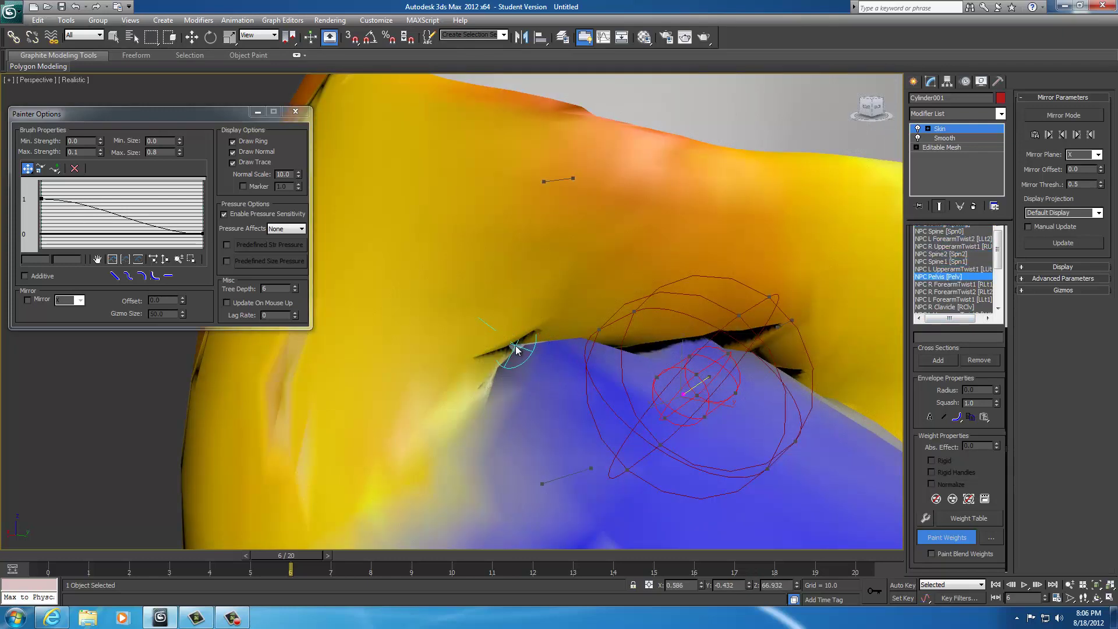
pyautogui.moveTo(515, 349); pyautogui.dragTo(520, 352)
# - Paint pelvis bone weight over the small exposed spot along the crease's front edge
pyautogui.keyDown('alt'); pyautogui.moveTo(615, 339); pyautogui.dragTo(651, 342, button='middle'); pyautogui.keyUp('alt')
pyautogui.keyDown('alt'); pyautogui.moveTo(818, 490); pyautogui.dragTo(571, 376, button='middle'); pyautogui.keyUp('alt')
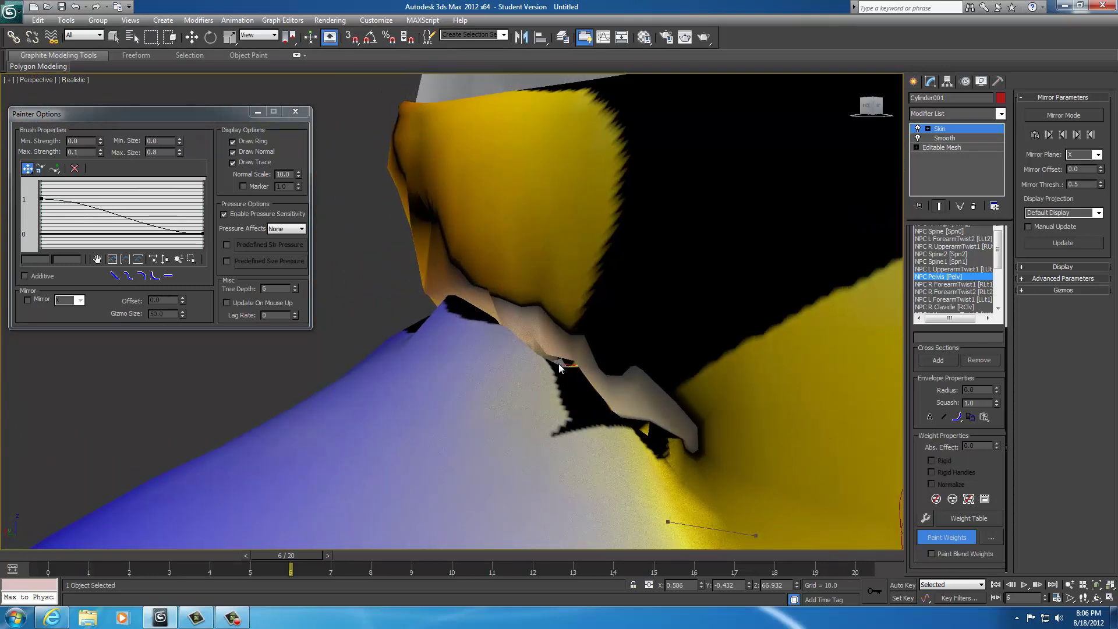
pyautogui.click(560, 364)
pyautogui.click(569, 365)
# - Turn on blend weight painting with maximum strength 1 and maximum size 4.8, and smooth the dark crease on the right hip's side
pyautogui.keyDown('alt'); pyautogui.moveTo(660, 393); pyautogui.dragTo(739, 403, button='middle'); pyautogui.keyUp('alt')
pyautogui.scroll(-10, 739, 403)
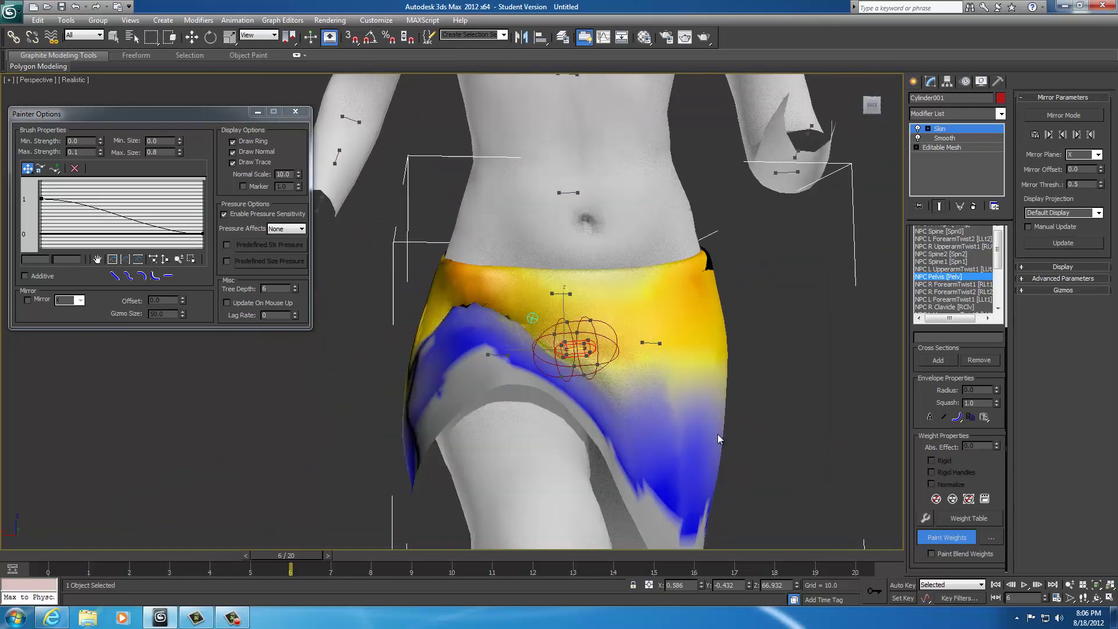
pyautogui.moveTo(719, 438)
pyautogui.keyDown('alt'); pyautogui.mouseDown(button='middle')
pyautogui.moveTo(669, 439)
pyautogui.moveTo(839, 450)
pyautogui.moveTo(655, 446)
pyautogui.moveTo(731, 450)
pyautogui.mouseUp(button='middle'); pyautogui.keyUp('alt')
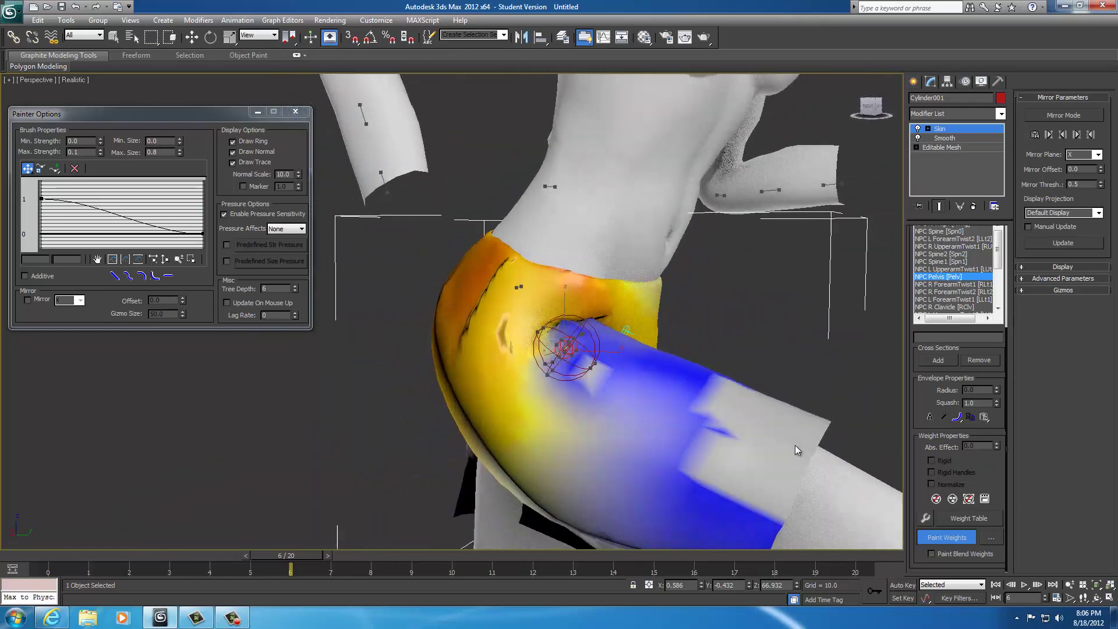
pyautogui.moveTo(799, 445)
pyautogui.keyDown('alt'); pyautogui.mouseDown(button='middle')
pyautogui.moveTo(920, 449)
pyautogui.moveTo(784, 446)
pyautogui.moveTo(841, 450)
pyautogui.mouseUp(button='middle'); pyautogui.keyUp('alt')
pyautogui.keyDown('alt'); pyautogui.moveTo(657, 361); pyautogui.dragTo(670, 377, button='middle'); pyautogui.keyUp('alt')
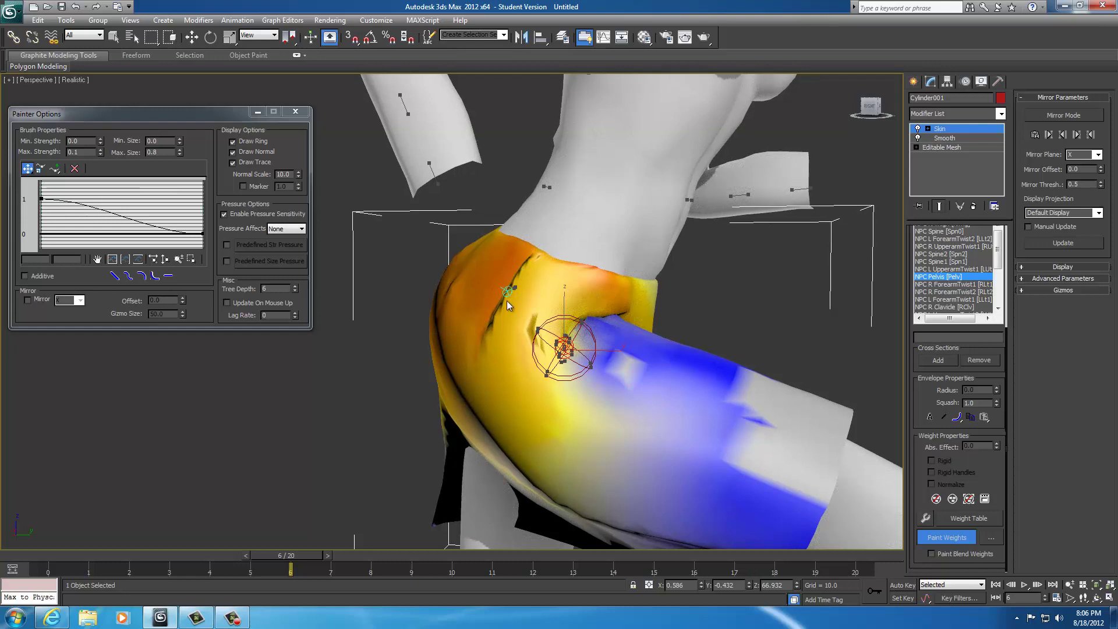
pyautogui.click(933, 555)
pyautogui.click(84, 152)
pyautogui.write('1')
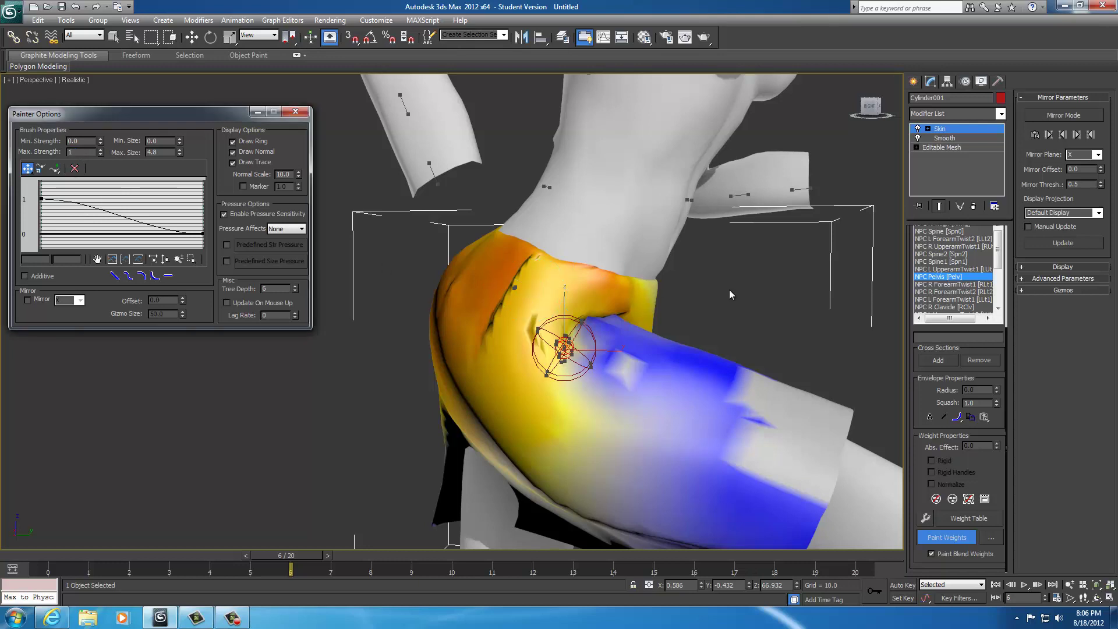
pyautogui.moveTo(517, 283); pyautogui.dragTo(491, 315)
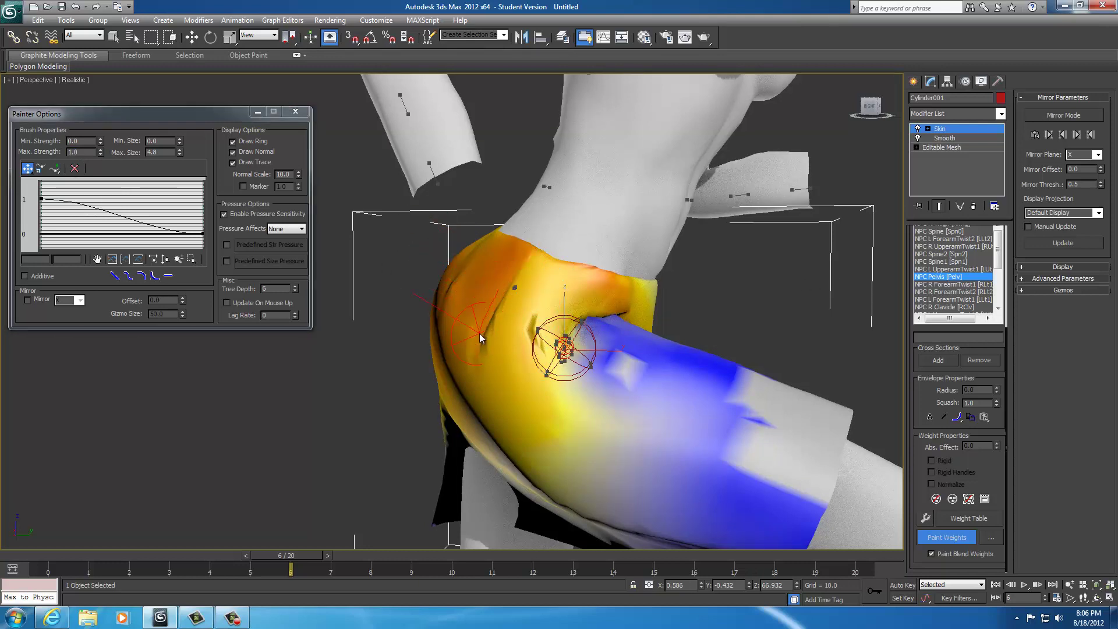
# - Select the right thigh bone to show its weights on the skirt
pyautogui.keyDown('alt'); pyautogui.moveTo(548, 320); pyautogui.dragTo(629, 347, button='middle'); pyautogui.keyUp('alt')
pyautogui.press('Up')
pyautogui.press('Up')
pyautogui.press('Up')
pyautogui.press('Up')
pyautogui.press('Up')
pyautogui.press('Up')
pyautogui.press('Up')
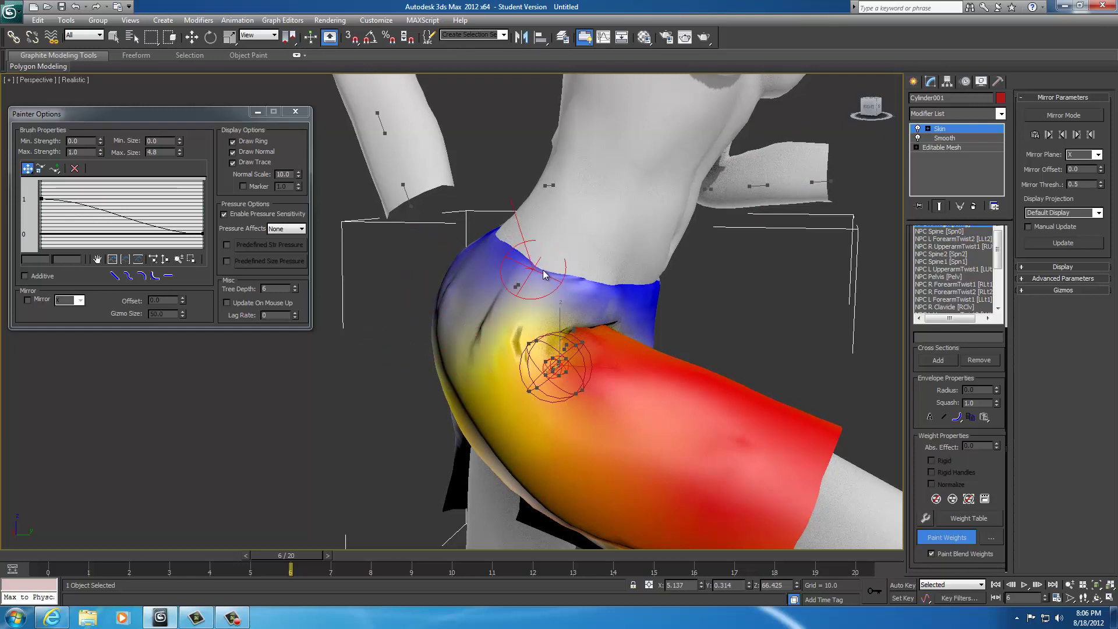
# - Set the brush's maximum strength to 0.02 and turn off blend weight painting for the skirt's back where the left leg pokes through
pyautogui.keyDown('alt'); pyautogui.moveTo(594, 297); pyautogui.dragTo(454, 345, button='middle'); pyautogui.keyUp('alt')
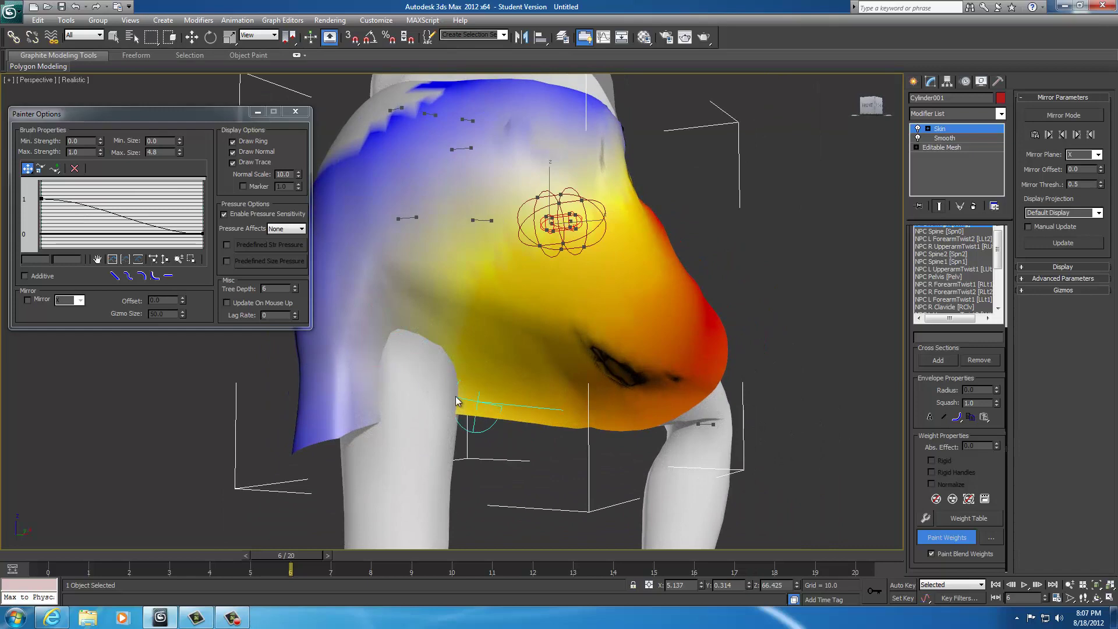
pyautogui.moveTo(523, 449)
pyautogui.mouseDown(button='middle')
pyautogui.moveTo(547, 450)
pyautogui.moveTo(547, 425)
pyautogui.moveTo(578, 424)
pyautogui.moveTo(537, 425)
pyautogui.mouseUp(button='middle')
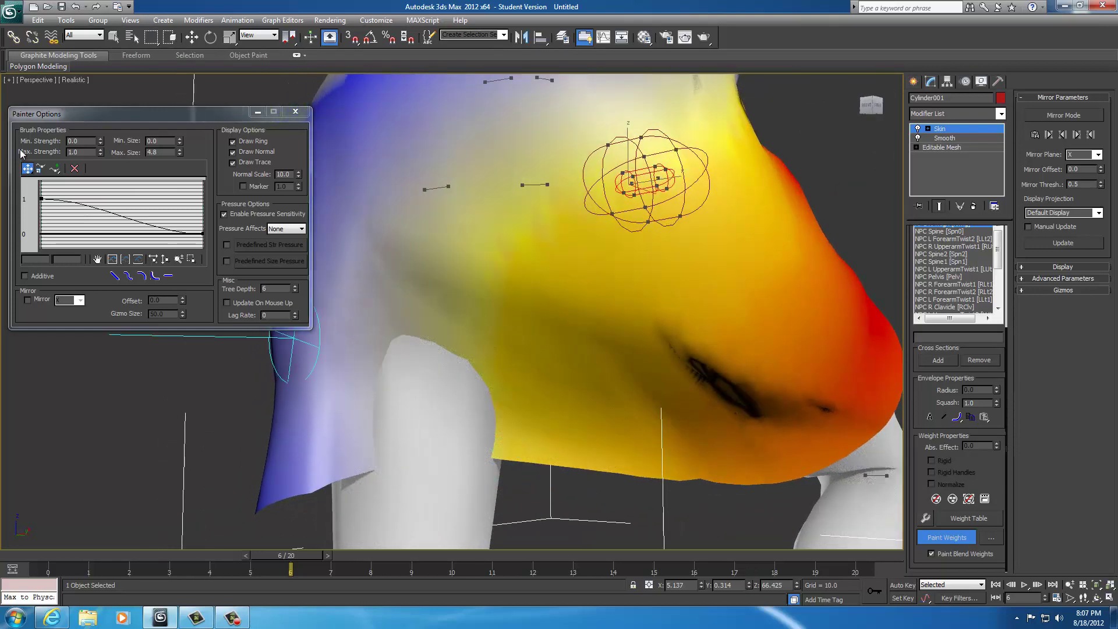
pyautogui.click(87, 151)
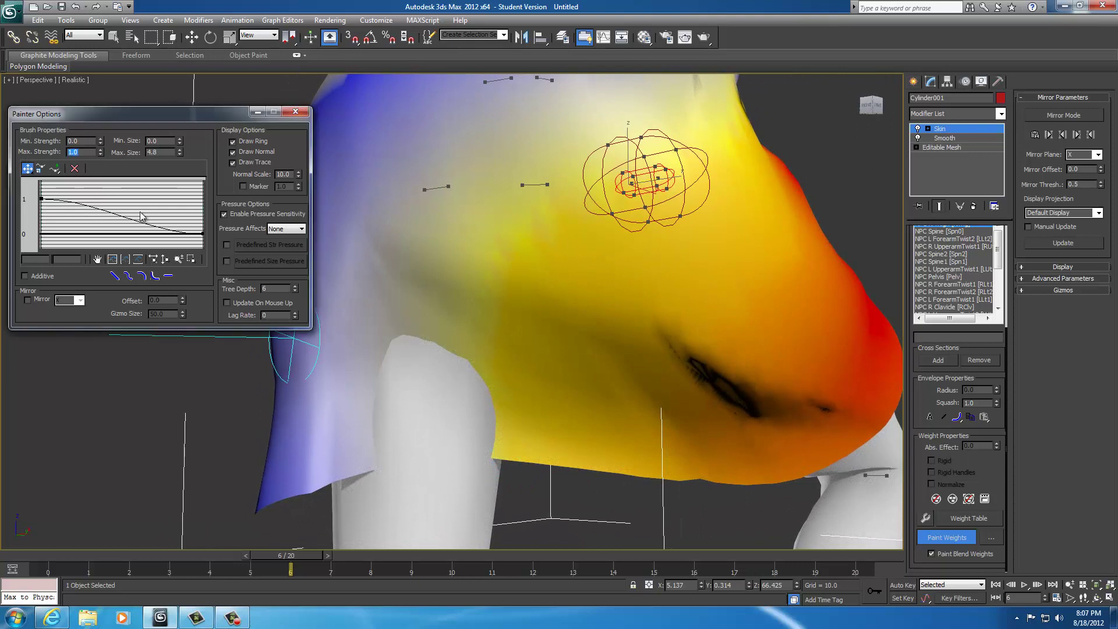
pyautogui.write('0.2')
pyautogui.click(942, 554)
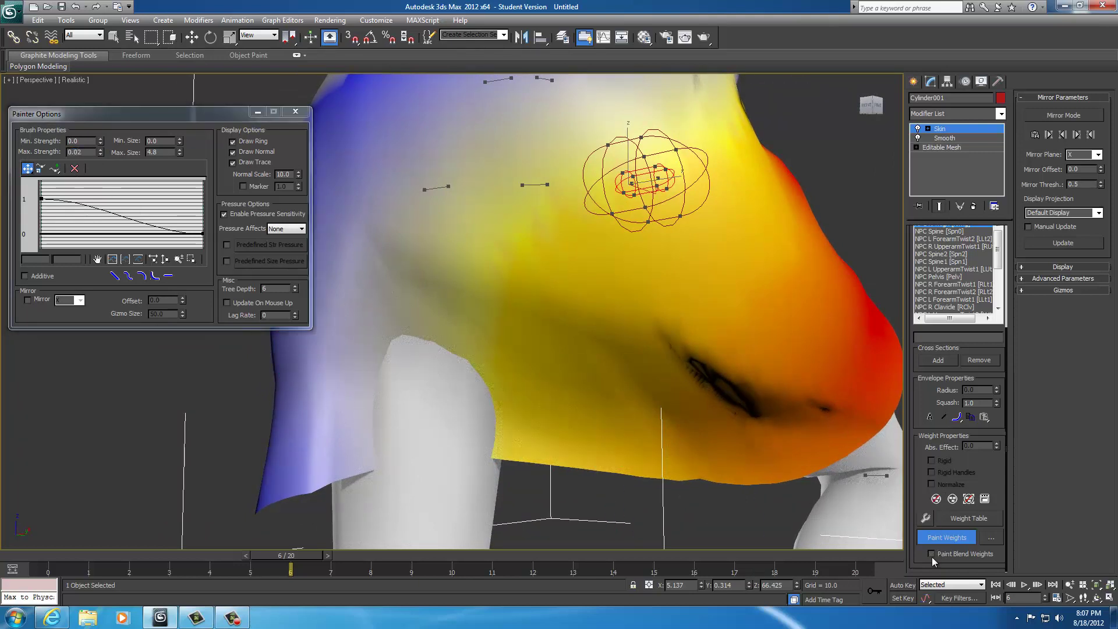
pyautogui.moveTo(487, 412); pyautogui.dragTo(517, 417, button='middle')
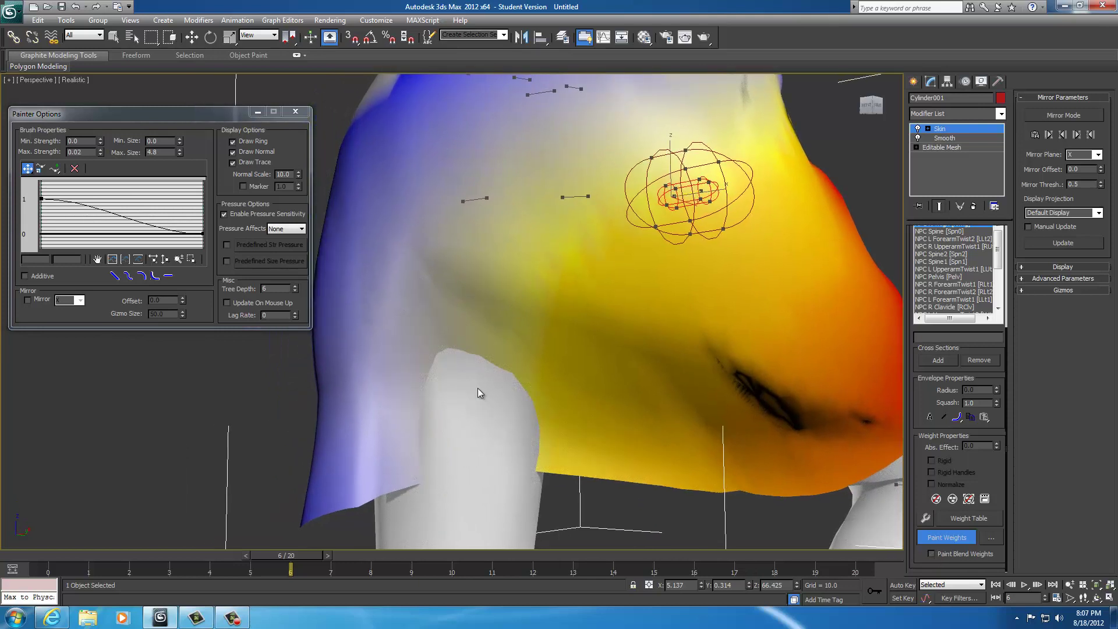